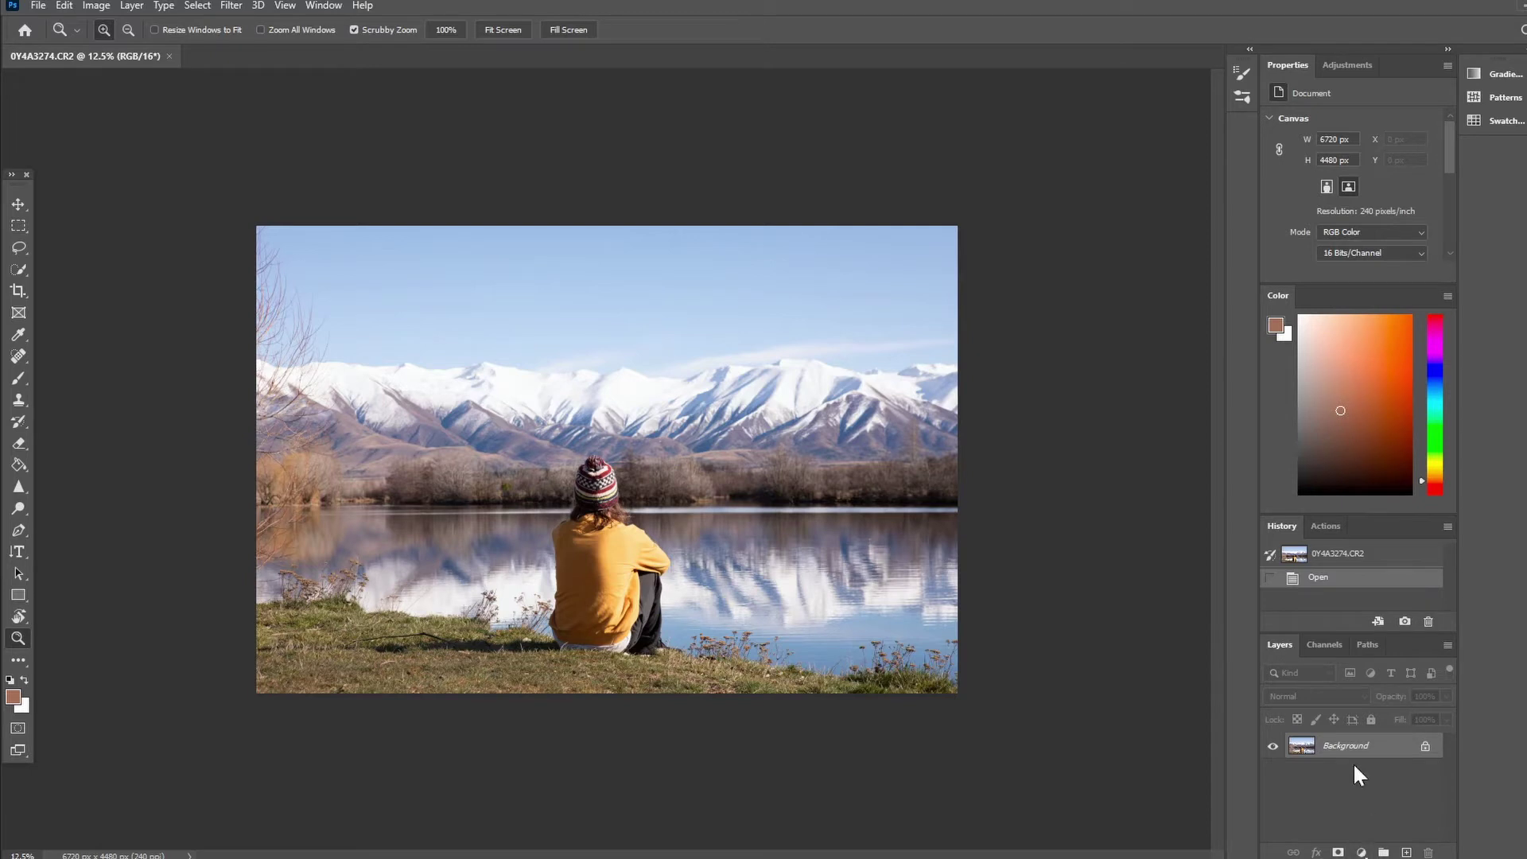
Add a Curves adjustment layer and lift the RGB curve's upper tones to input 175, output 191.
click(1363, 852)
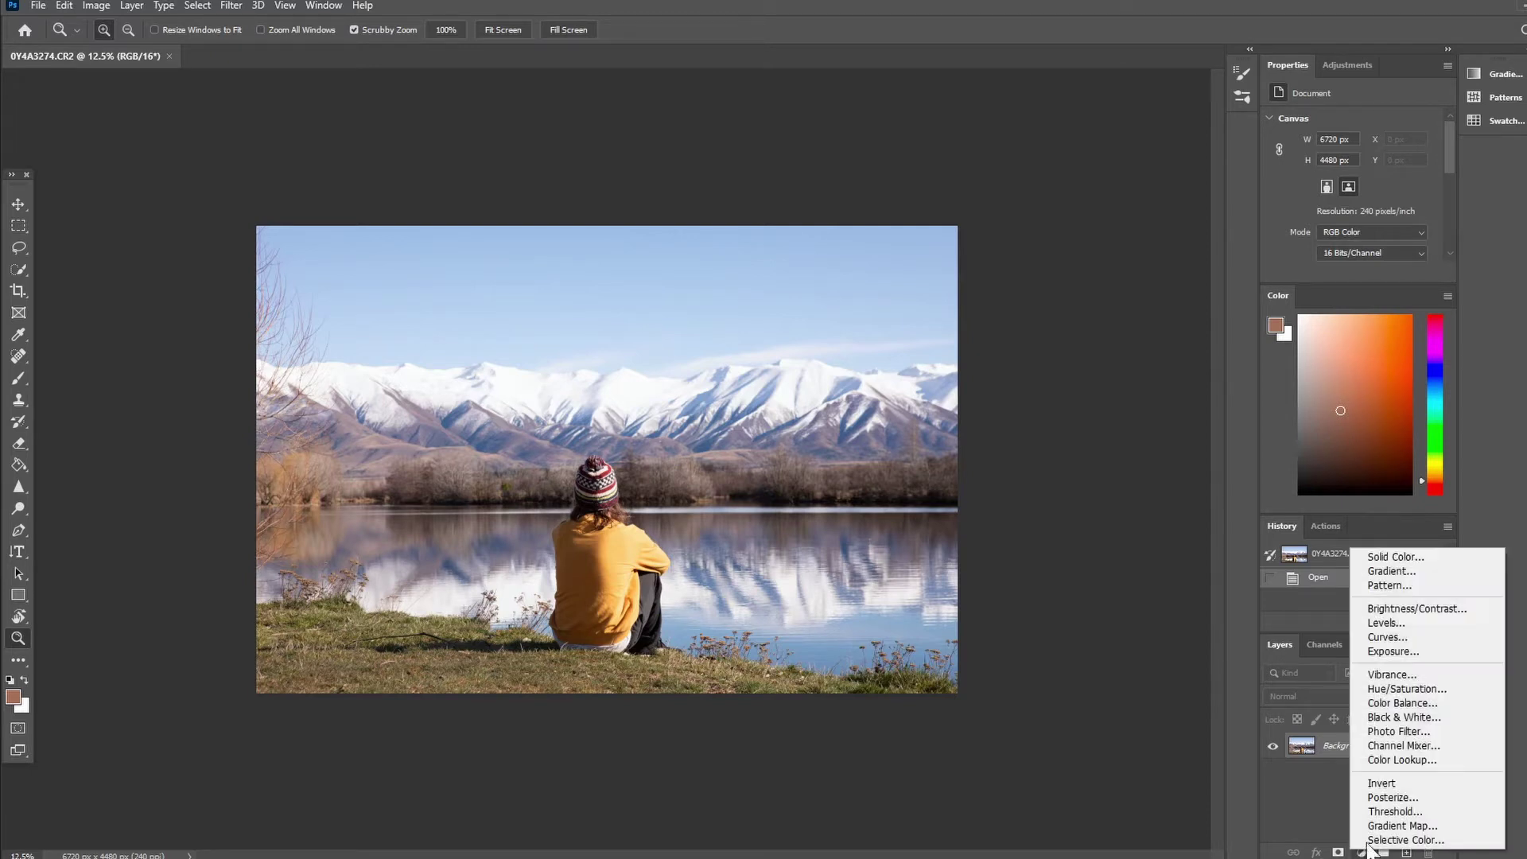
click(1384, 637)
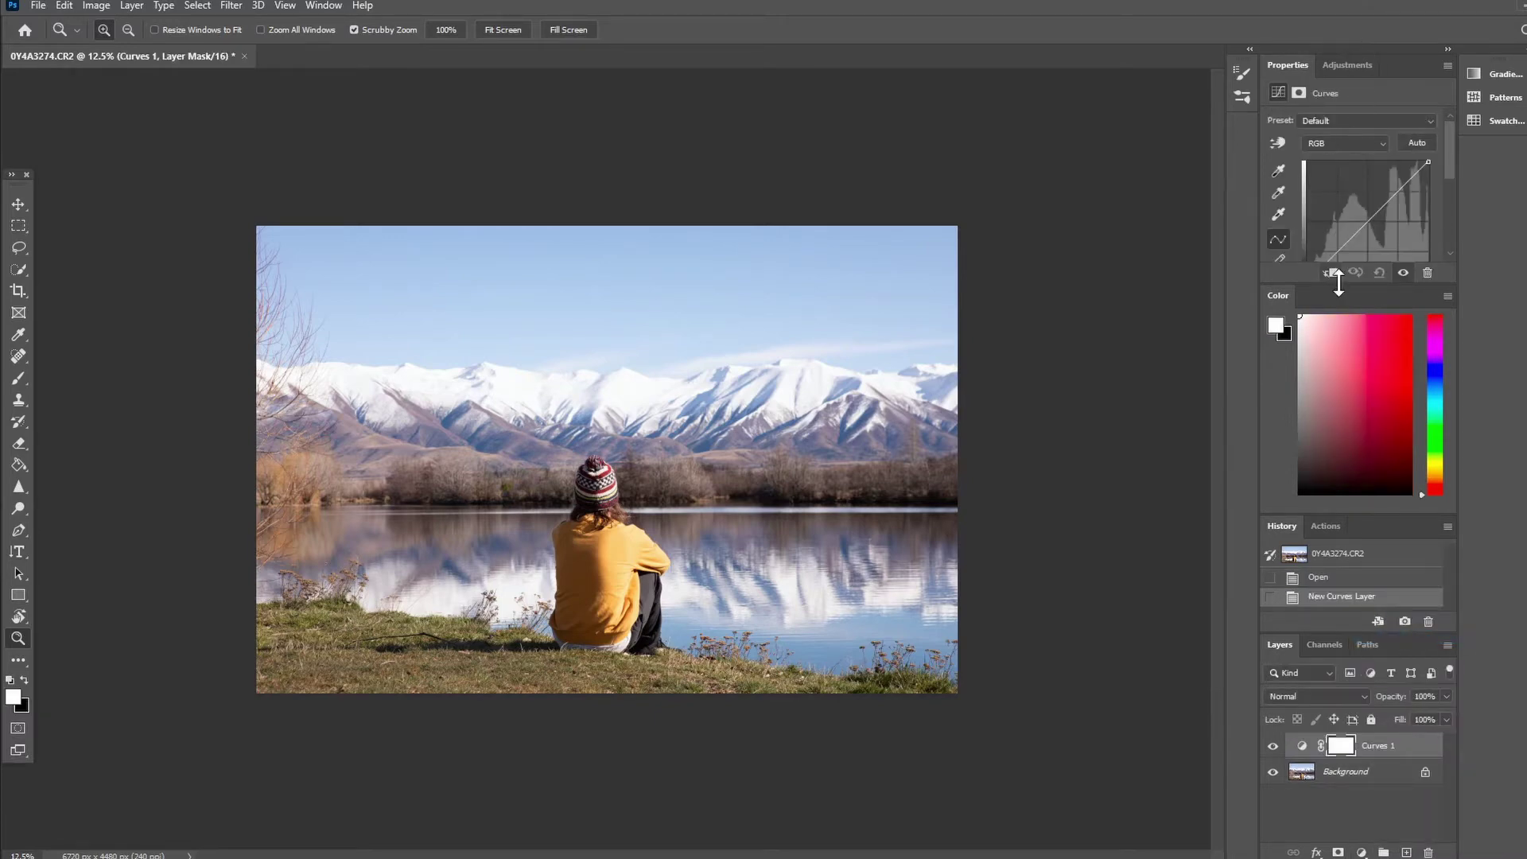
drag(1336, 278, 1338, 350)
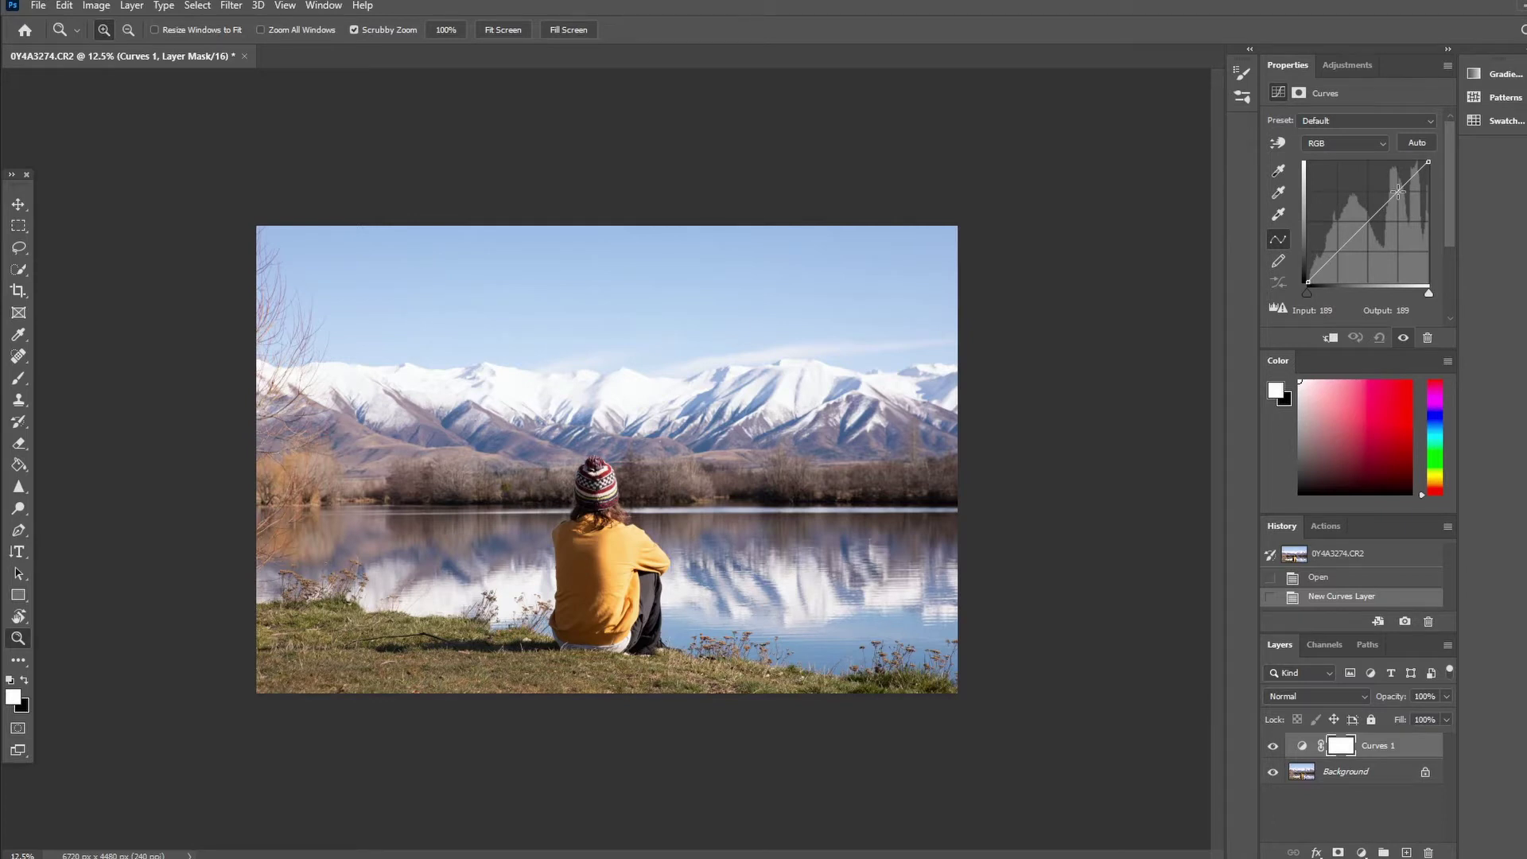
drag(1402, 185, 1391, 192)
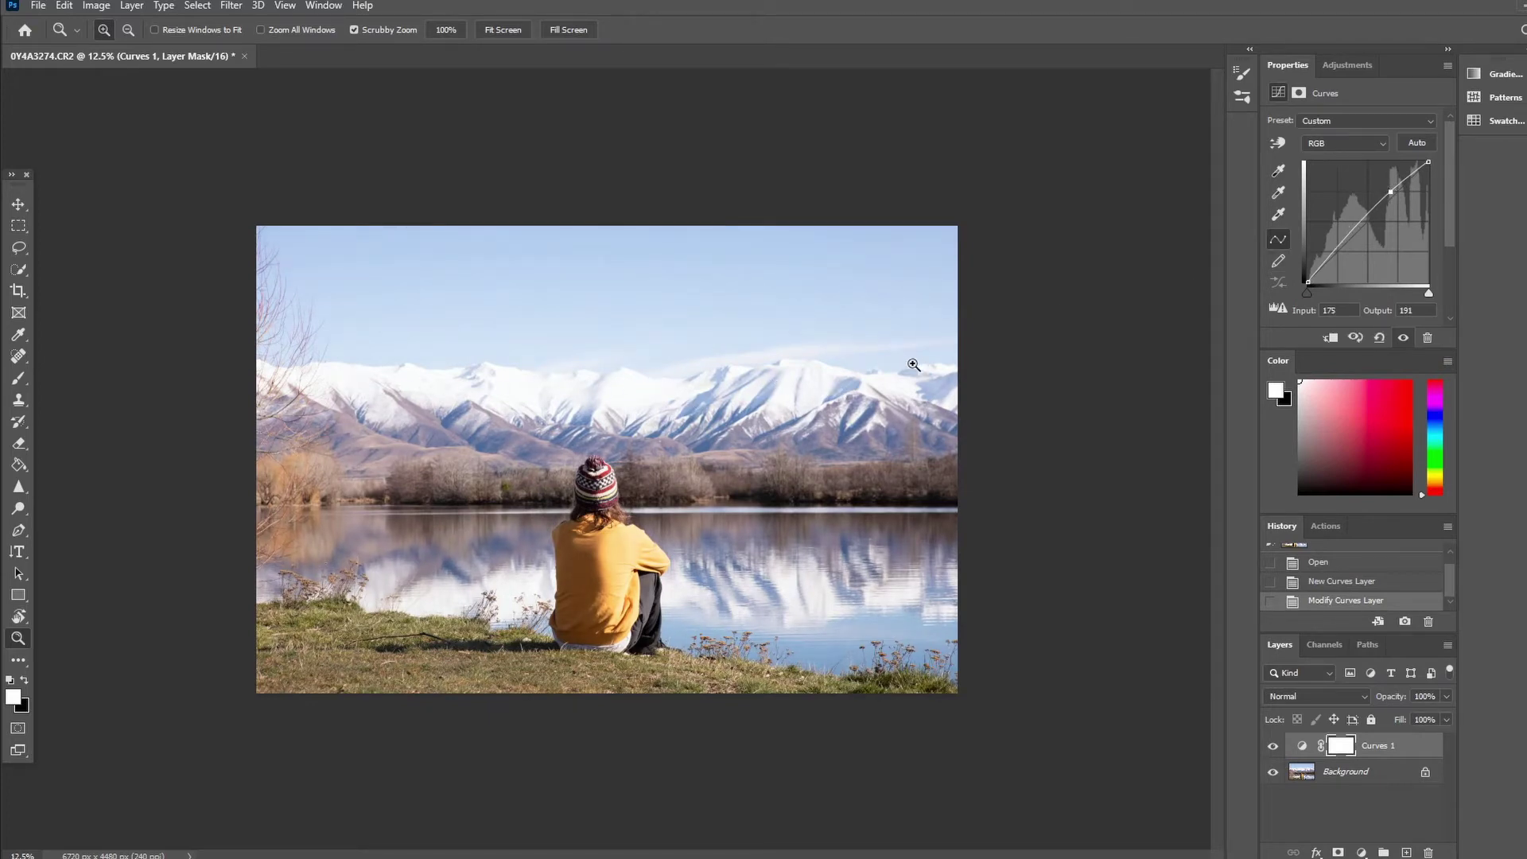
Add a deepening shadow point, lift the black endpoint and lower the white endpoint of the curve.
click(1340, 247)
drag(1340, 247, 1331, 261)
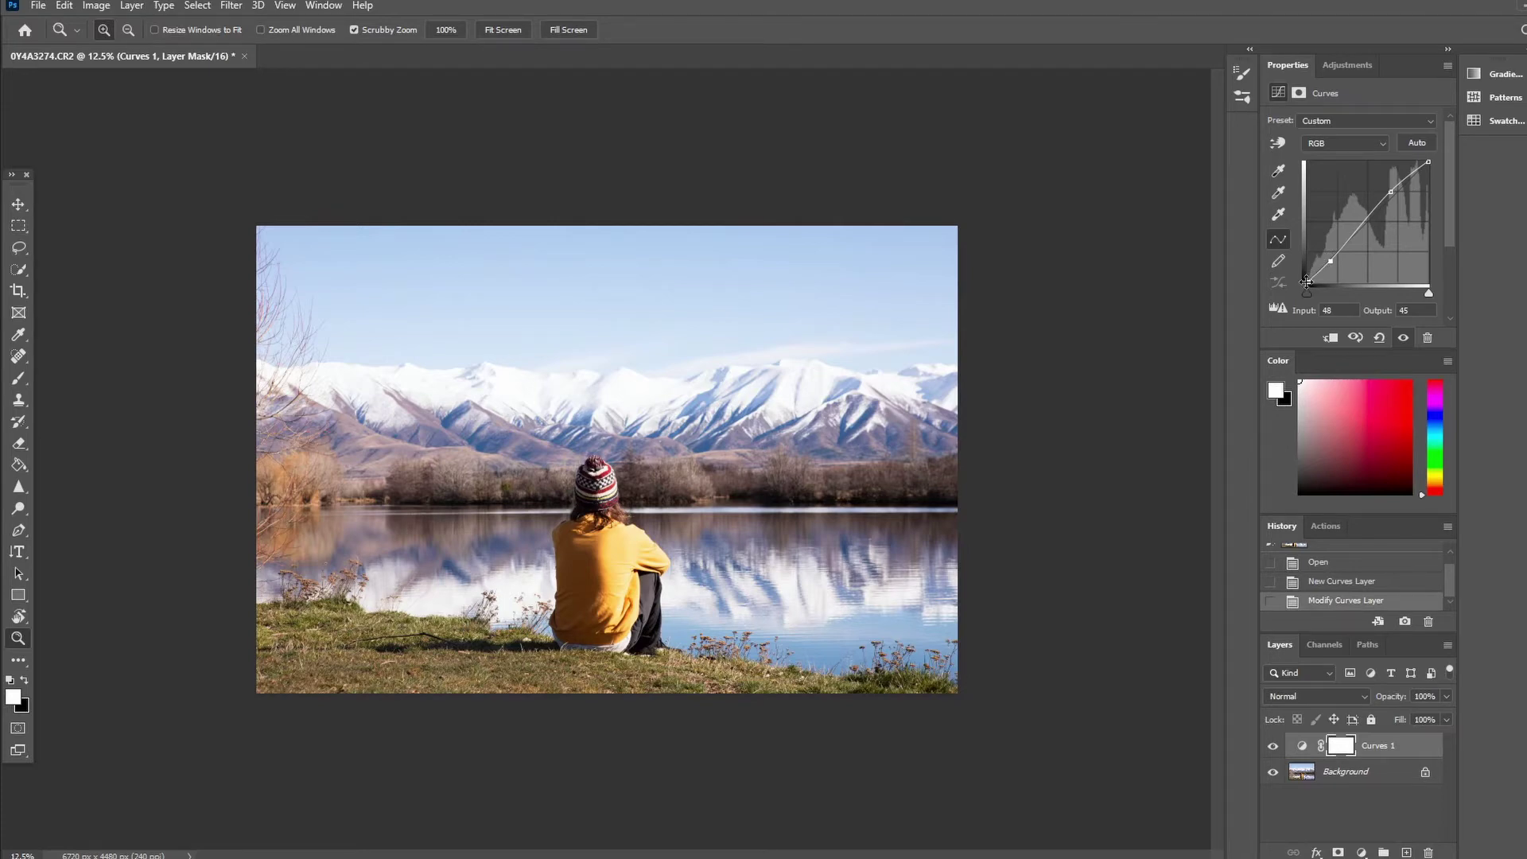
mouse_move(1308, 283)
mouse_down()
mouse_move(1306, 267)
mouse_move(1298, 293)
mouse_move(1302, 277)
mouse_up()
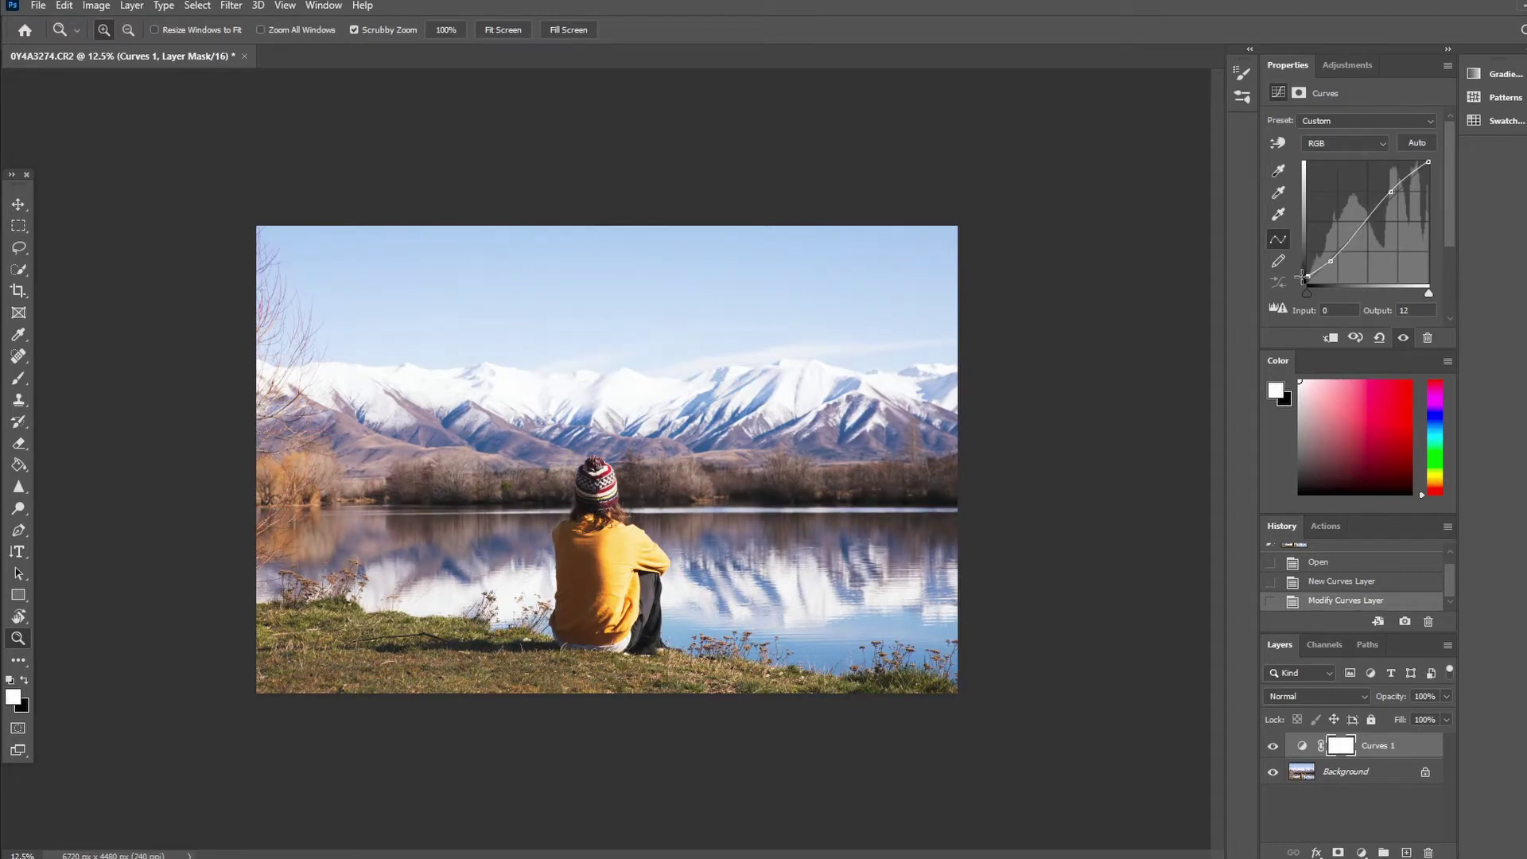
click(1430, 163)
drag(1431, 164, 1439, 170)
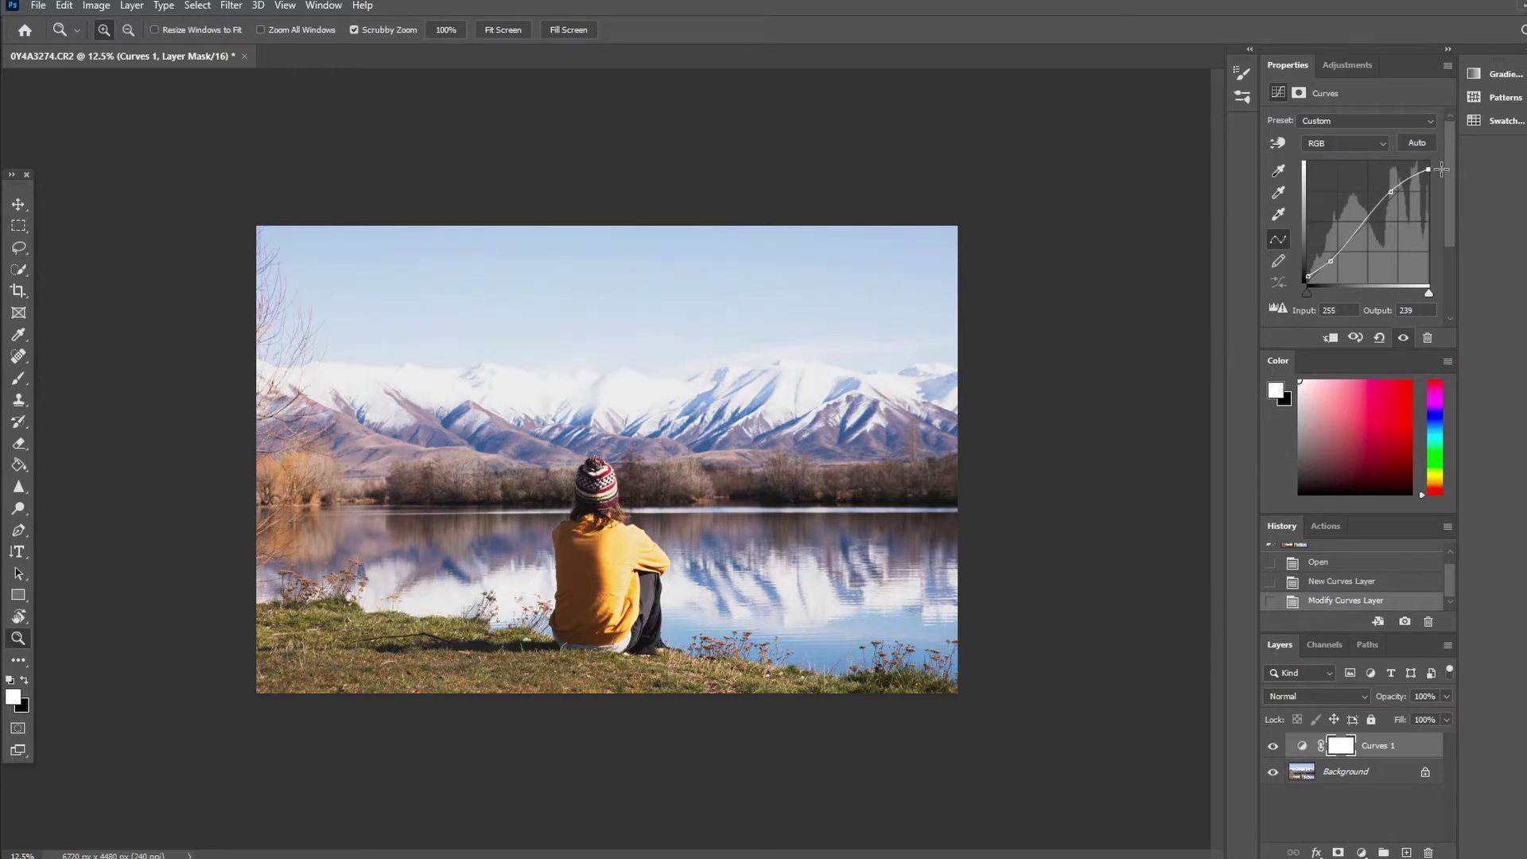
Fine-tune the curve points, add a slightly raised midtone point, and settle the shadow point at 34/36.
click(1390, 193)
drag(1390, 194, 1392, 194)
click(1334, 262)
click(1350, 239)
drag(1350, 239, 1350, 237)
drag(1330, 260, 1325, 266)
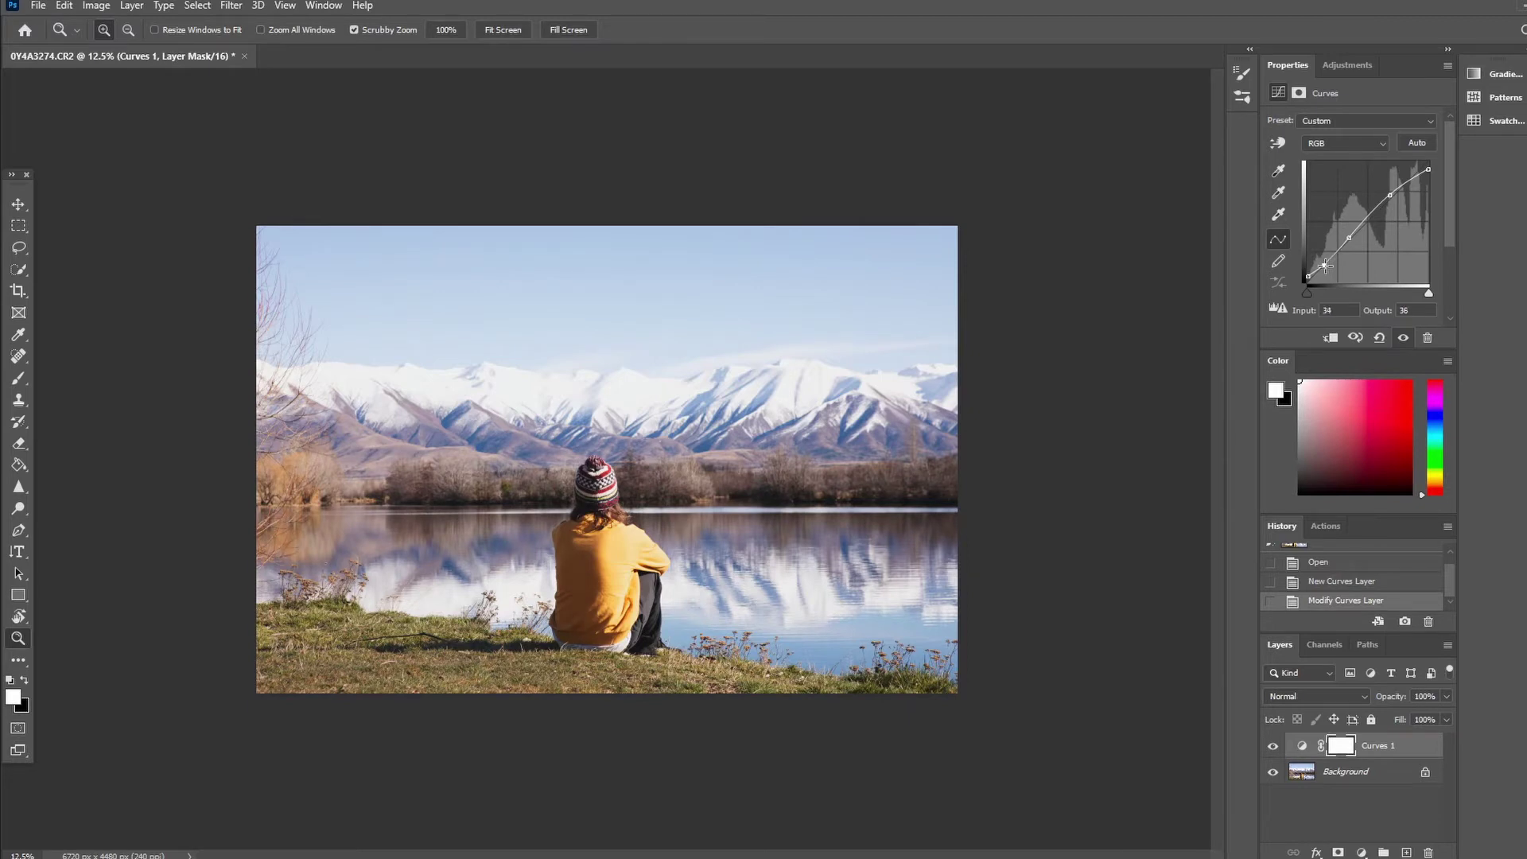
Toggle Curves 1 visibility to compare the photo with and without the matte curve.
click(1272, 747)
click(1273, 747)
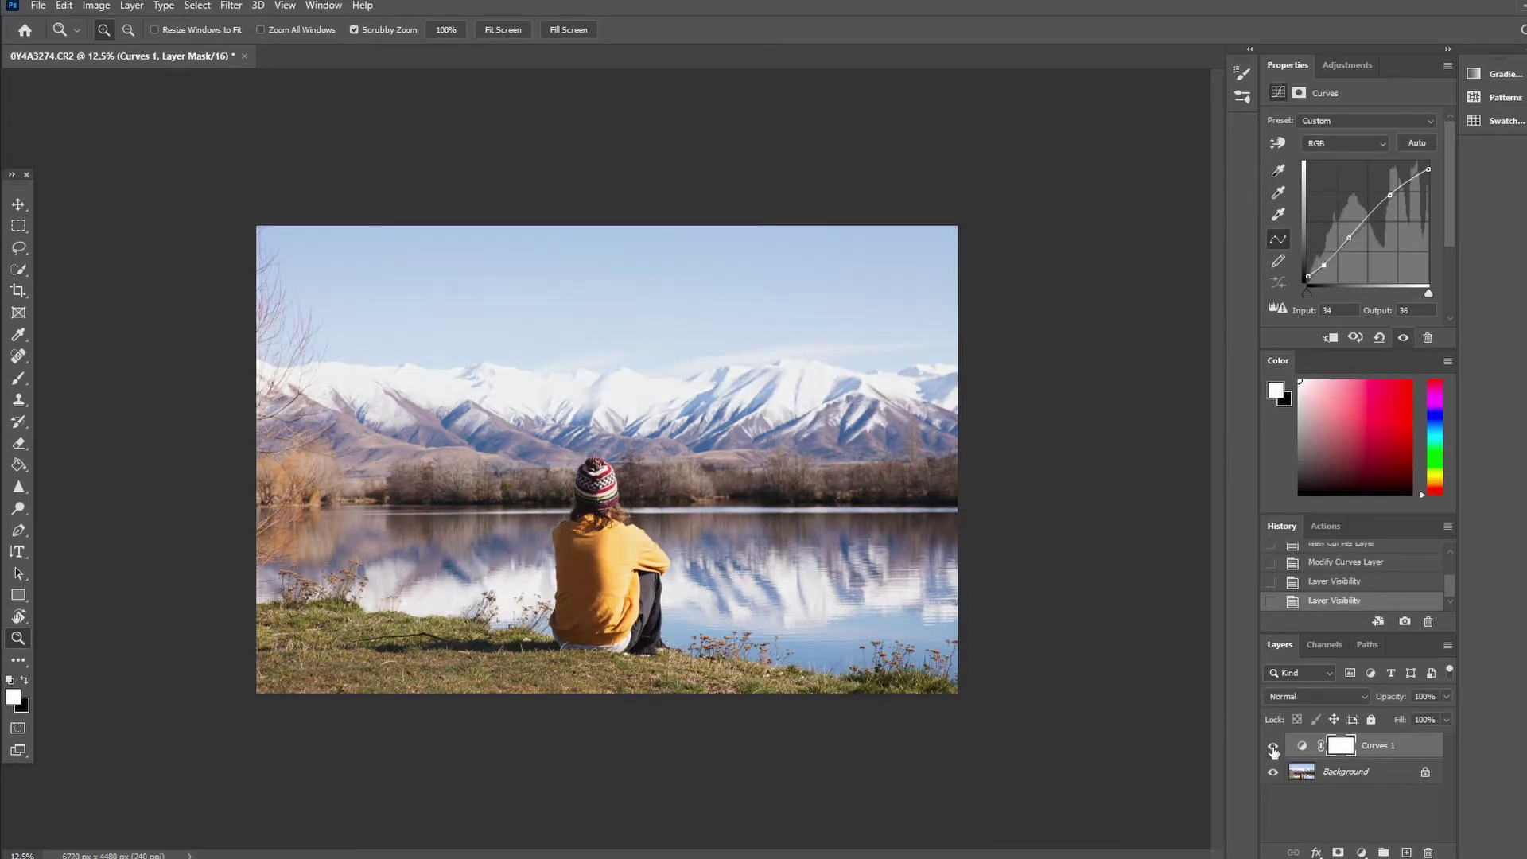
click(1273, 748)
click(1273, 748)
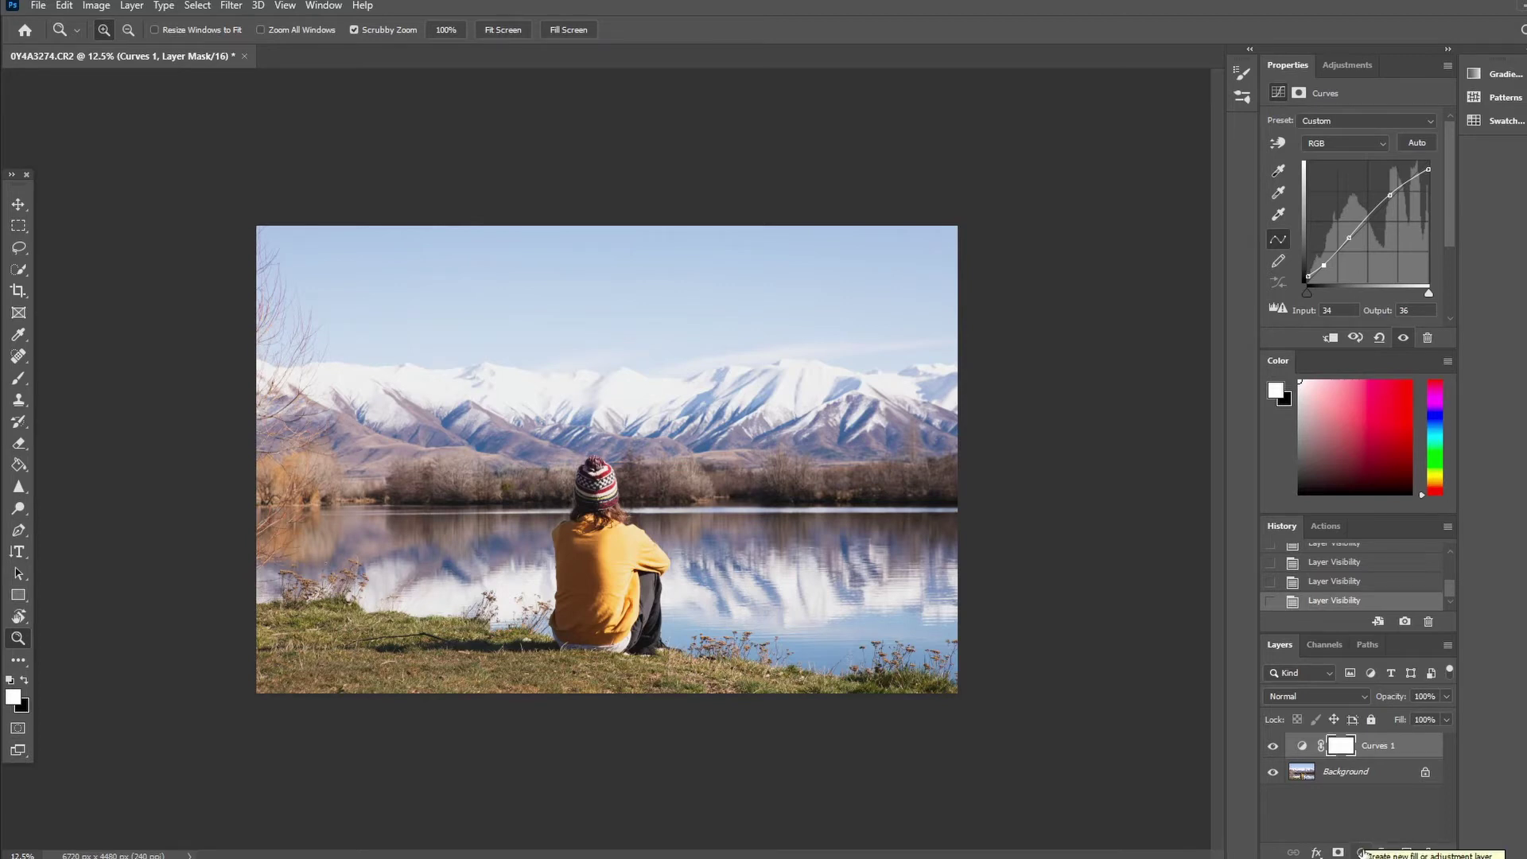
Add a Solid Color fill layer in bright yellow e9e44f above Curves 1.
click(1362, 853)
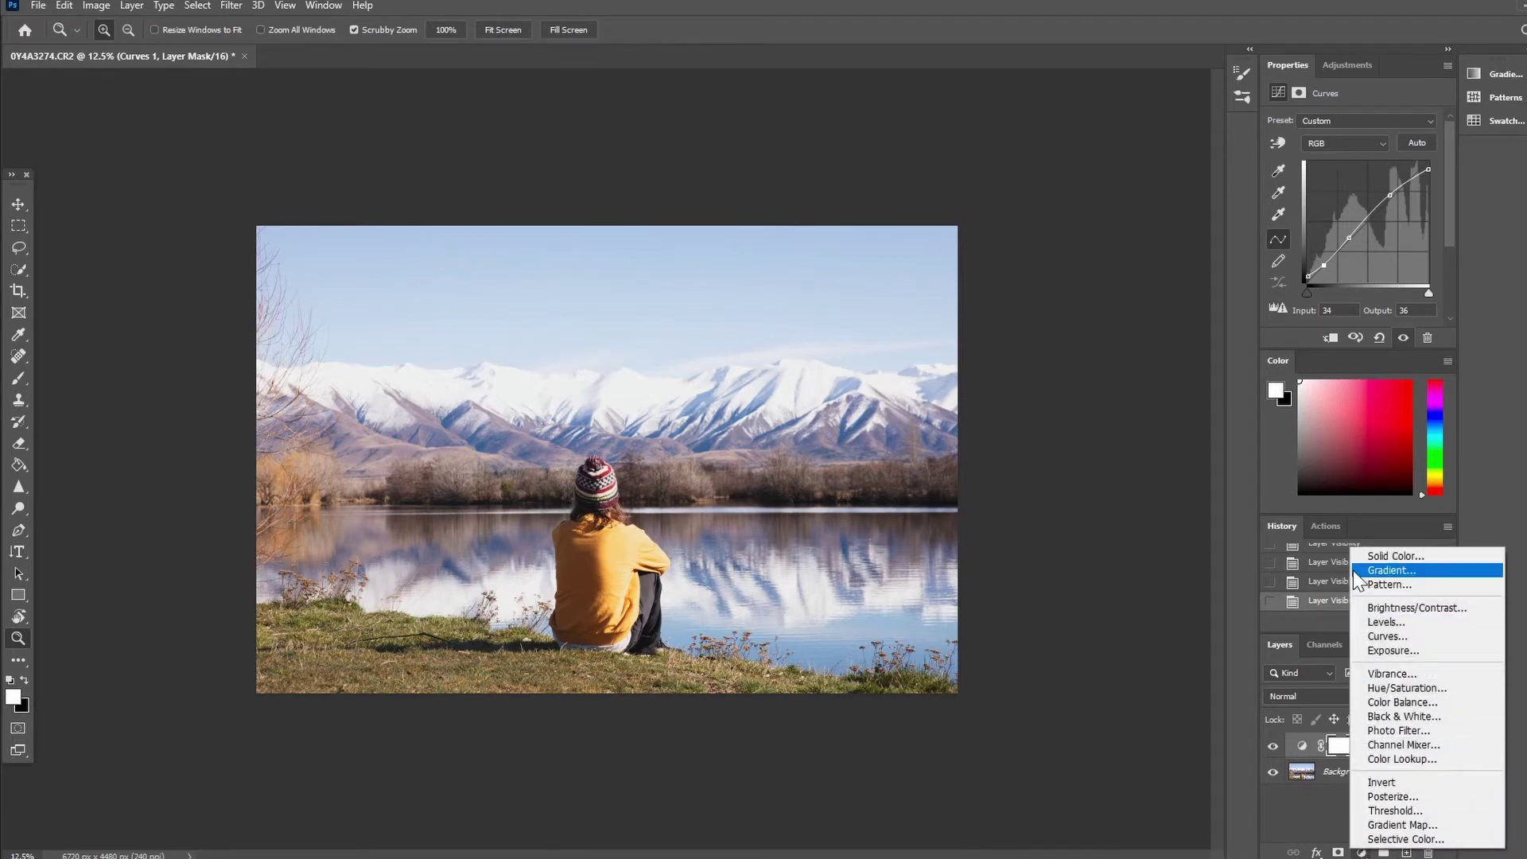
click(1394, 556)
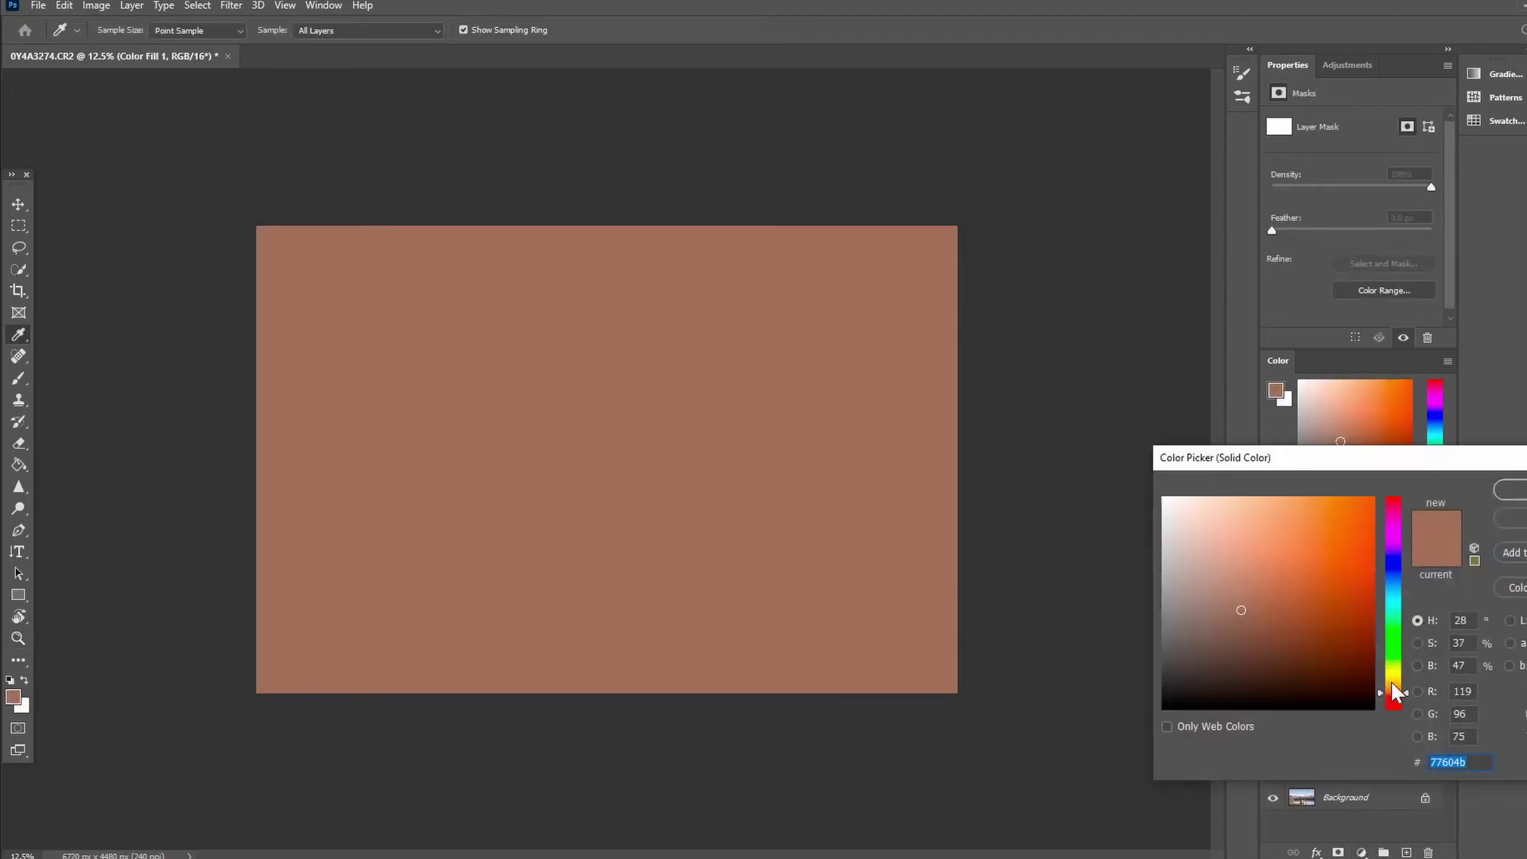
drag(1391, 681, 1396, 674)
mouse_move(1297, 559)
mouse_down()
mouse_move(1310, 501)
mouse_move(1308, 533)
mouse_move(1303, 515)
mouse_up()
drag(1385, 678, 1394, 683)
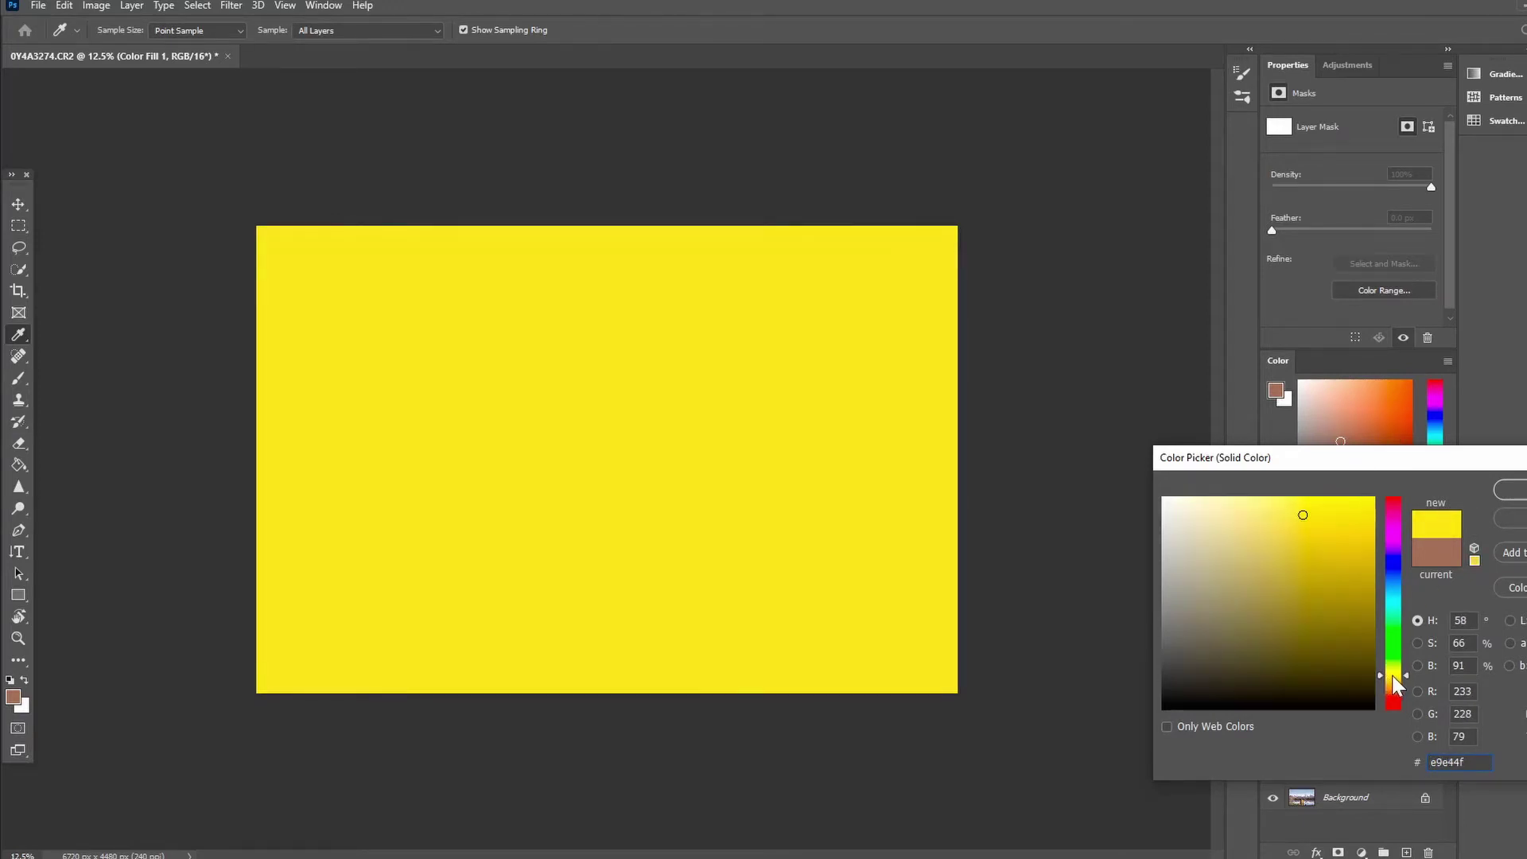
click(1513, 492)
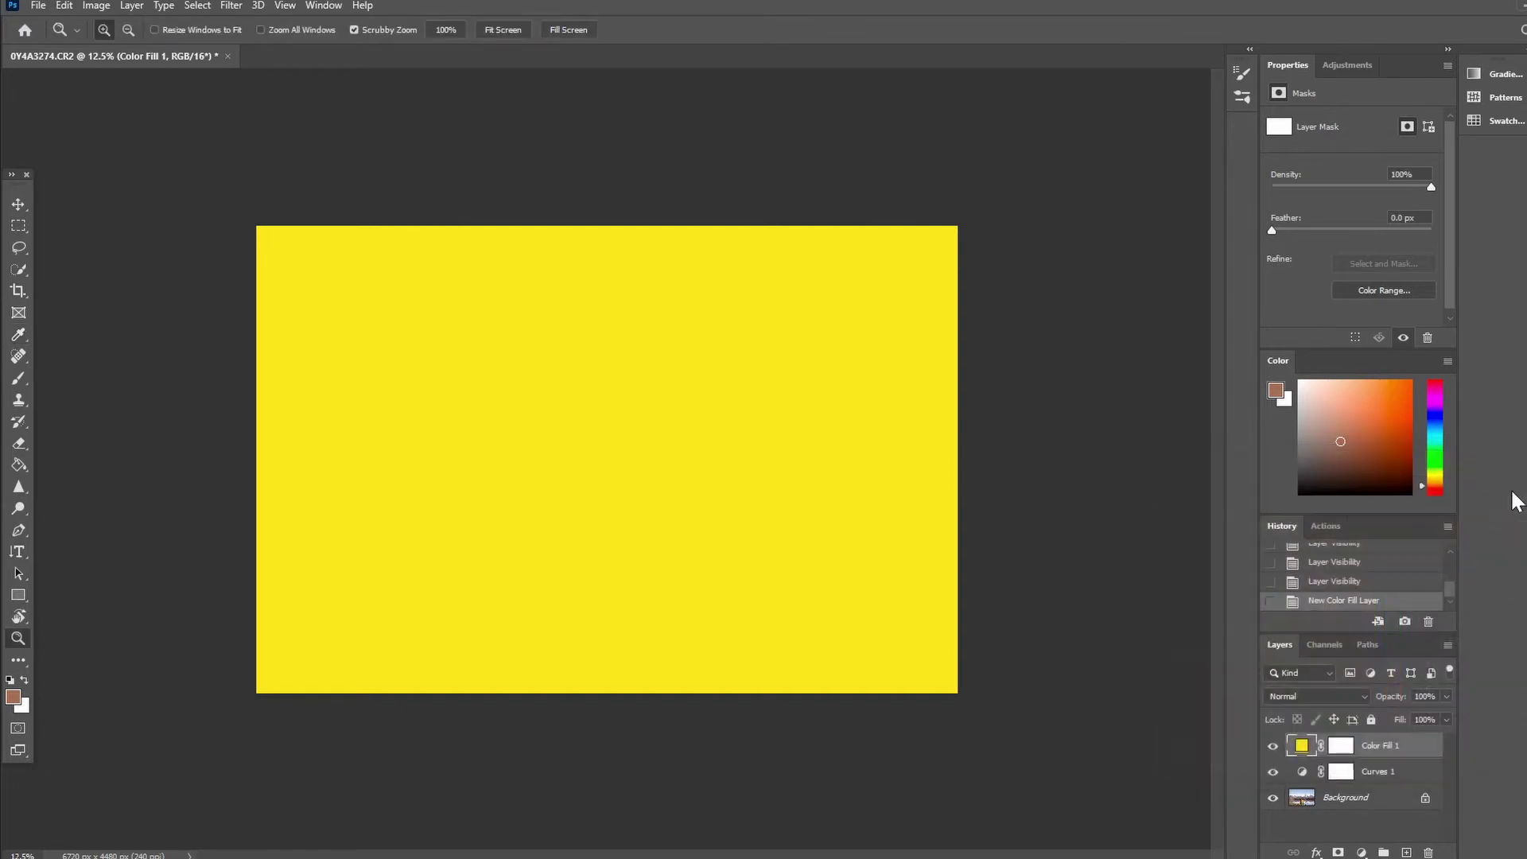
click(1297, 694)
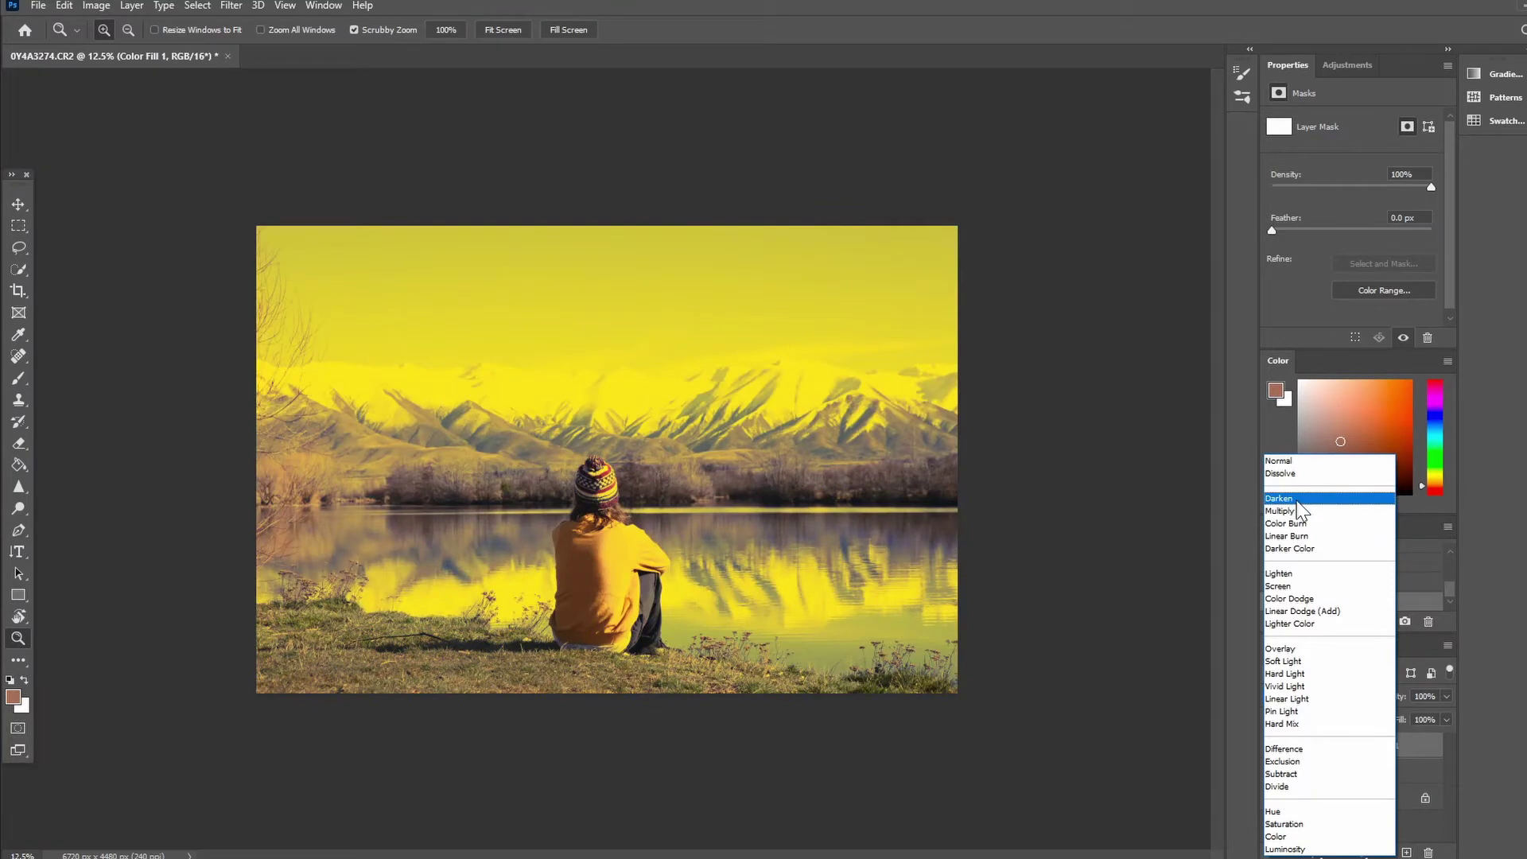
Set Color Fill 1 to Darken at 20% opacity and toggle it to compare.
click(1297, 500)
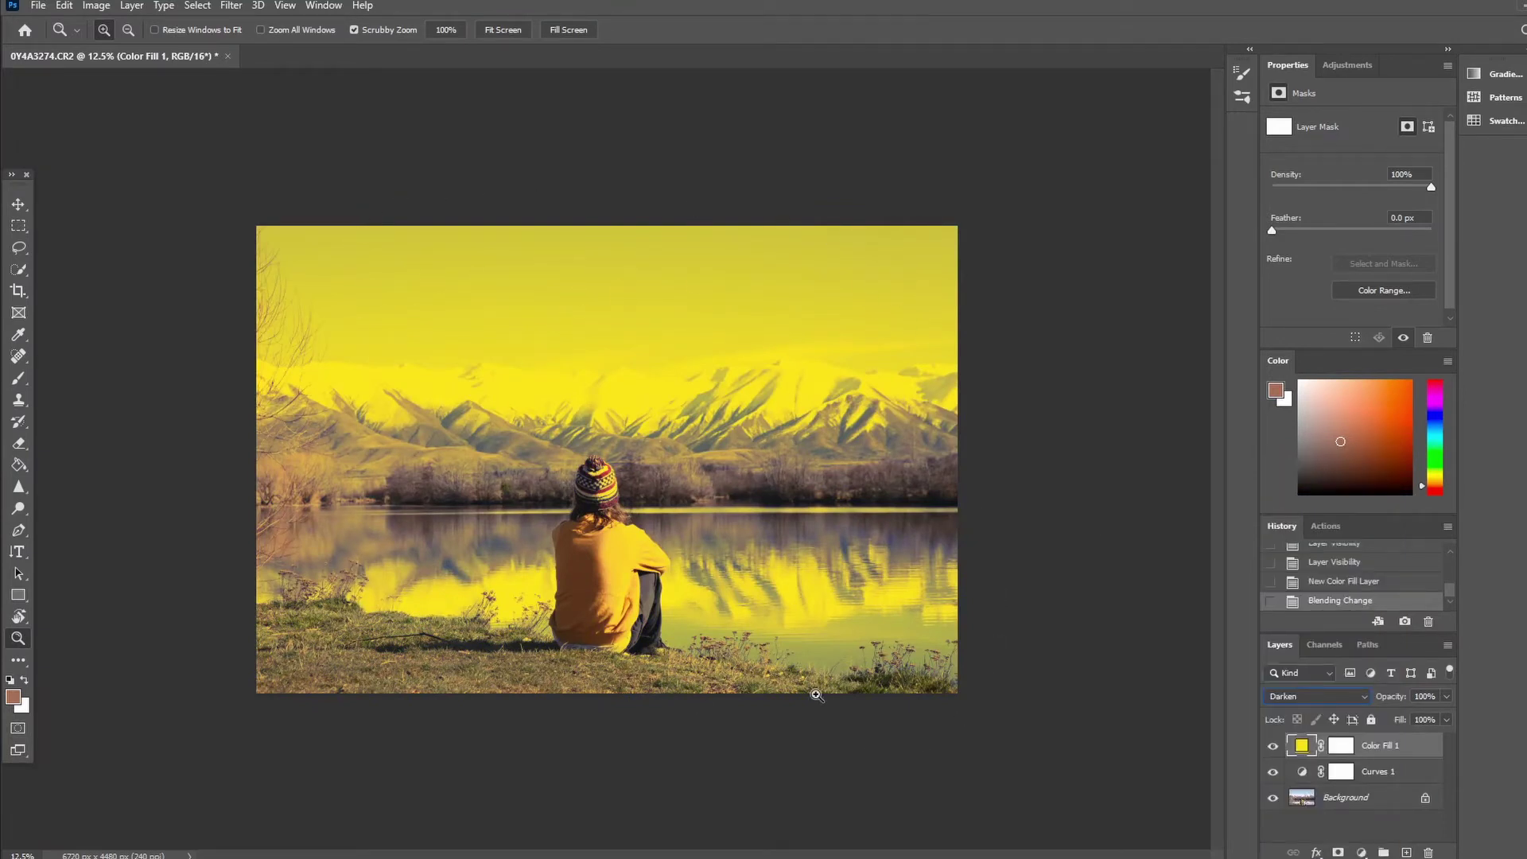
click(1447, 697)
drag(1406, 713, 1400, 714)
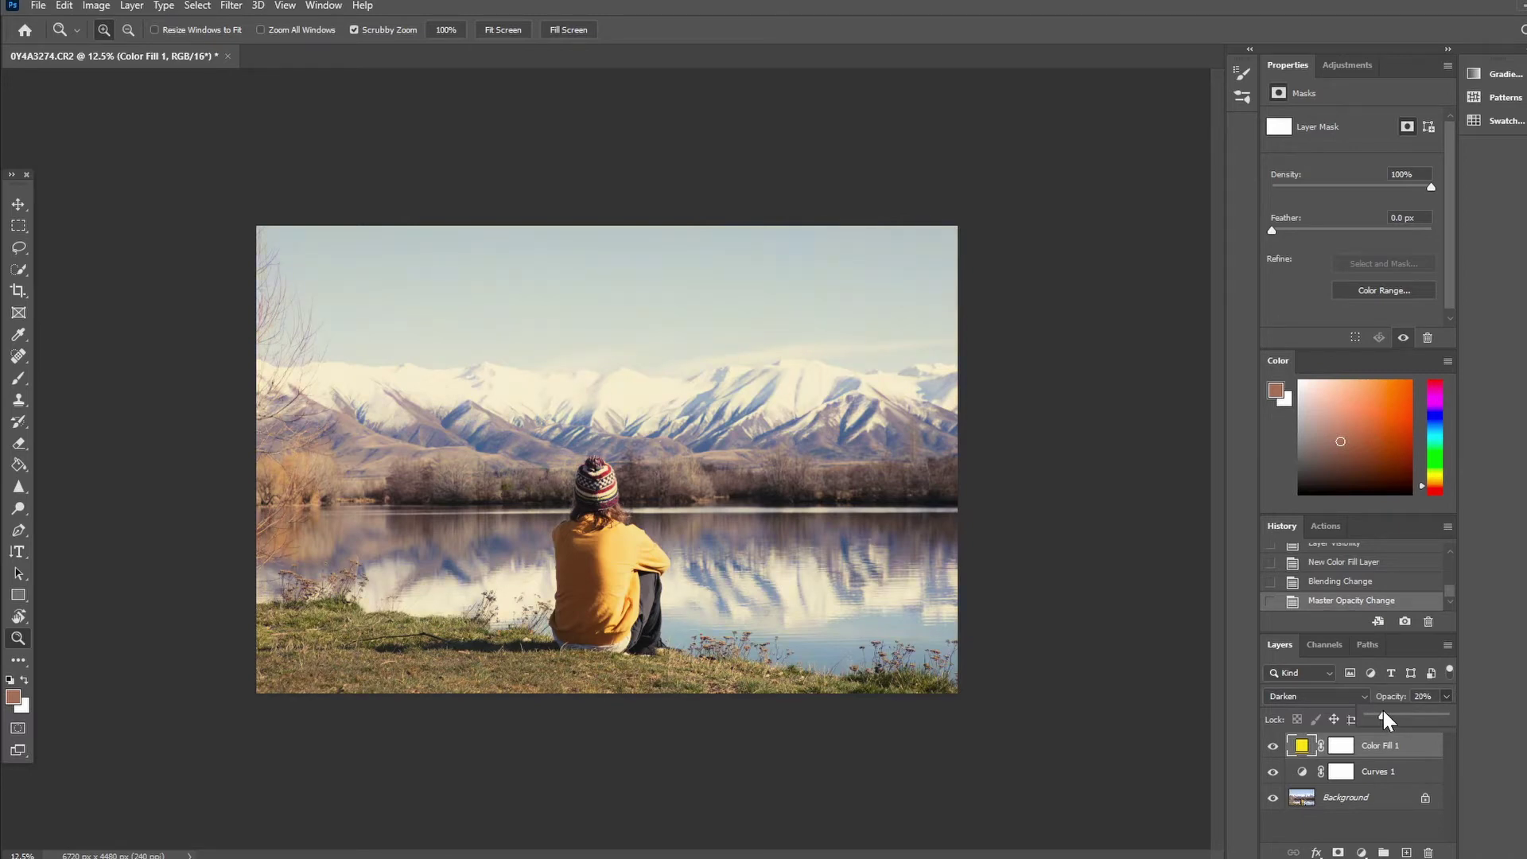
click(1271, 749)
click(1271, 748)
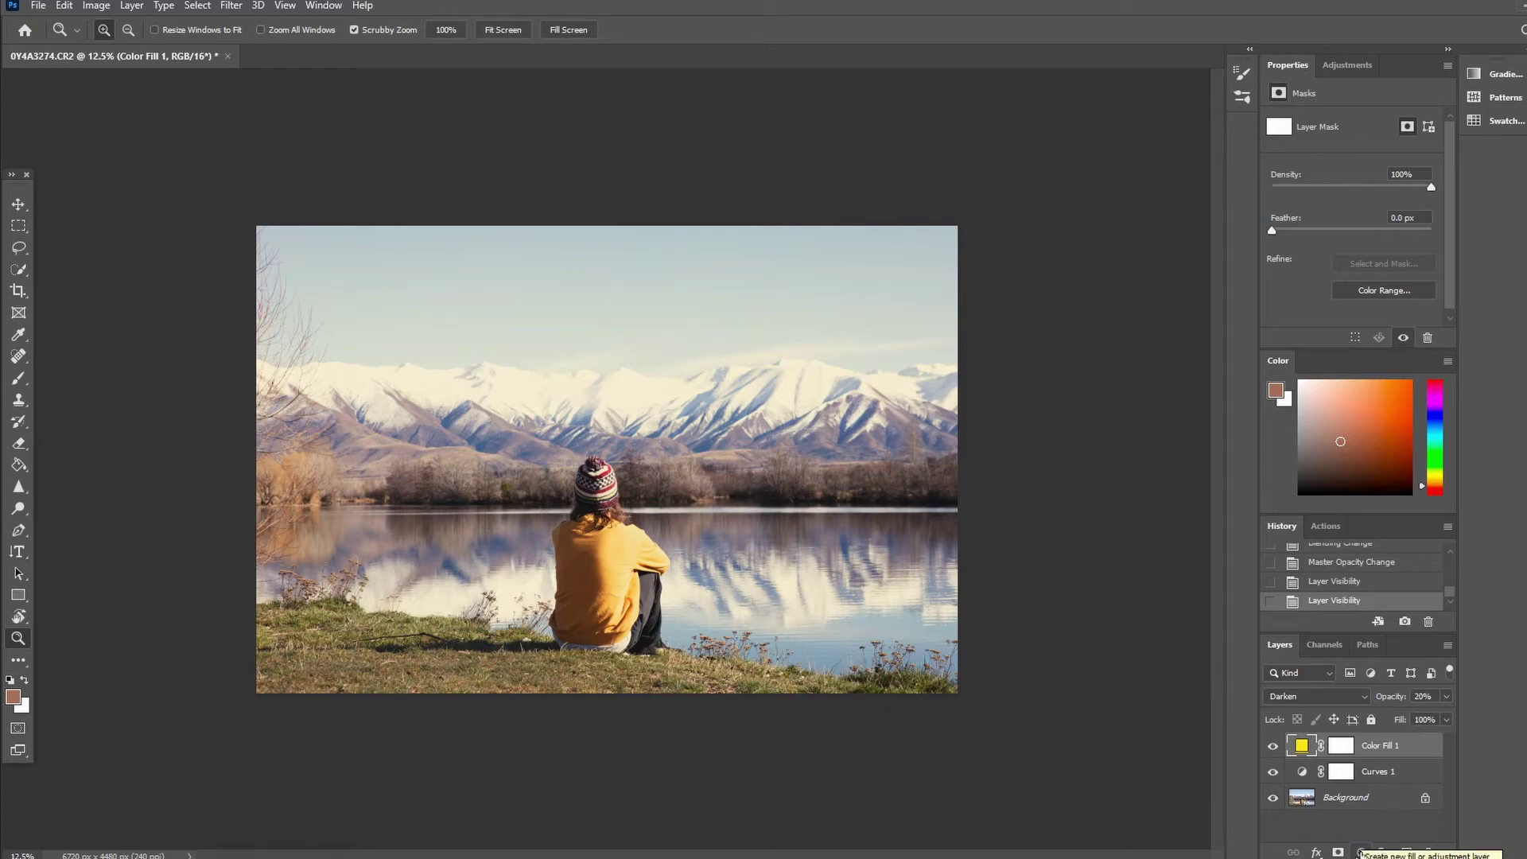
Add a muted green 407157 Solid Color fill and preview the Screen and Lighten blend modes.
click(1361, 852)
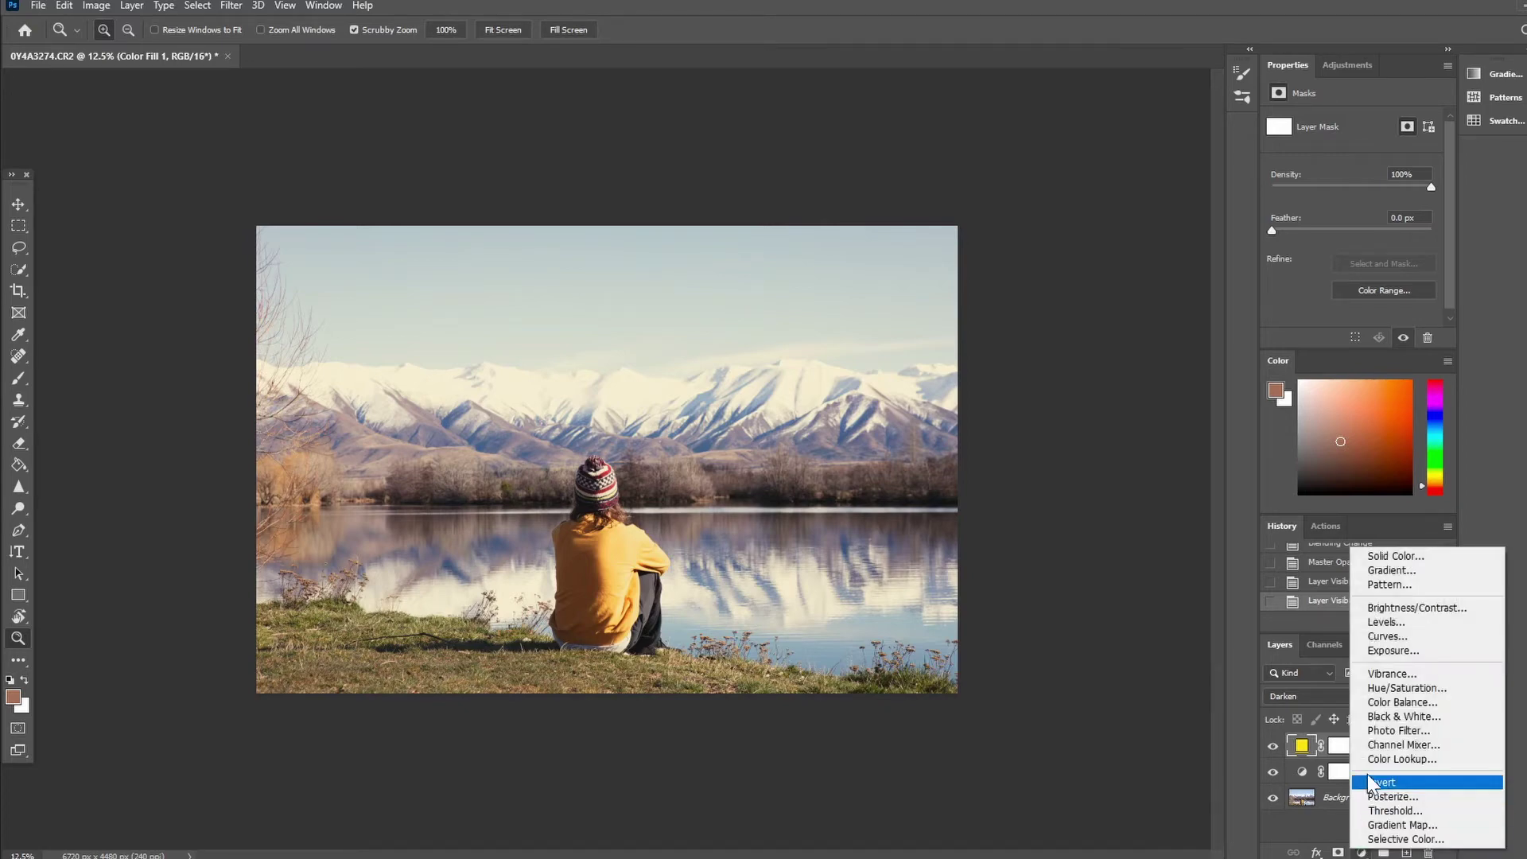
click(1403, 556)
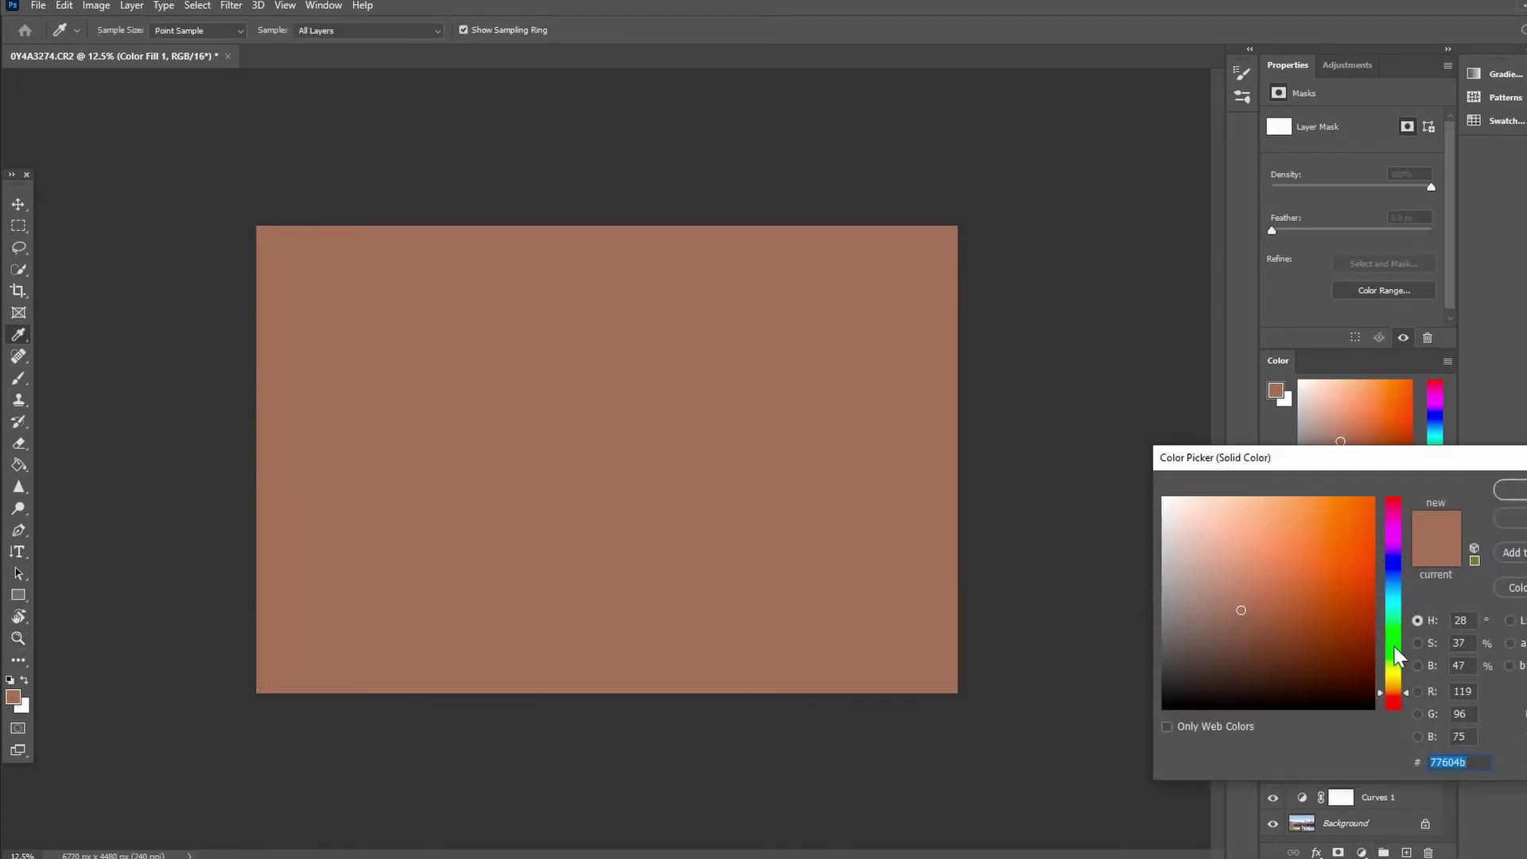
drag(1397, 648, 1400, 619)
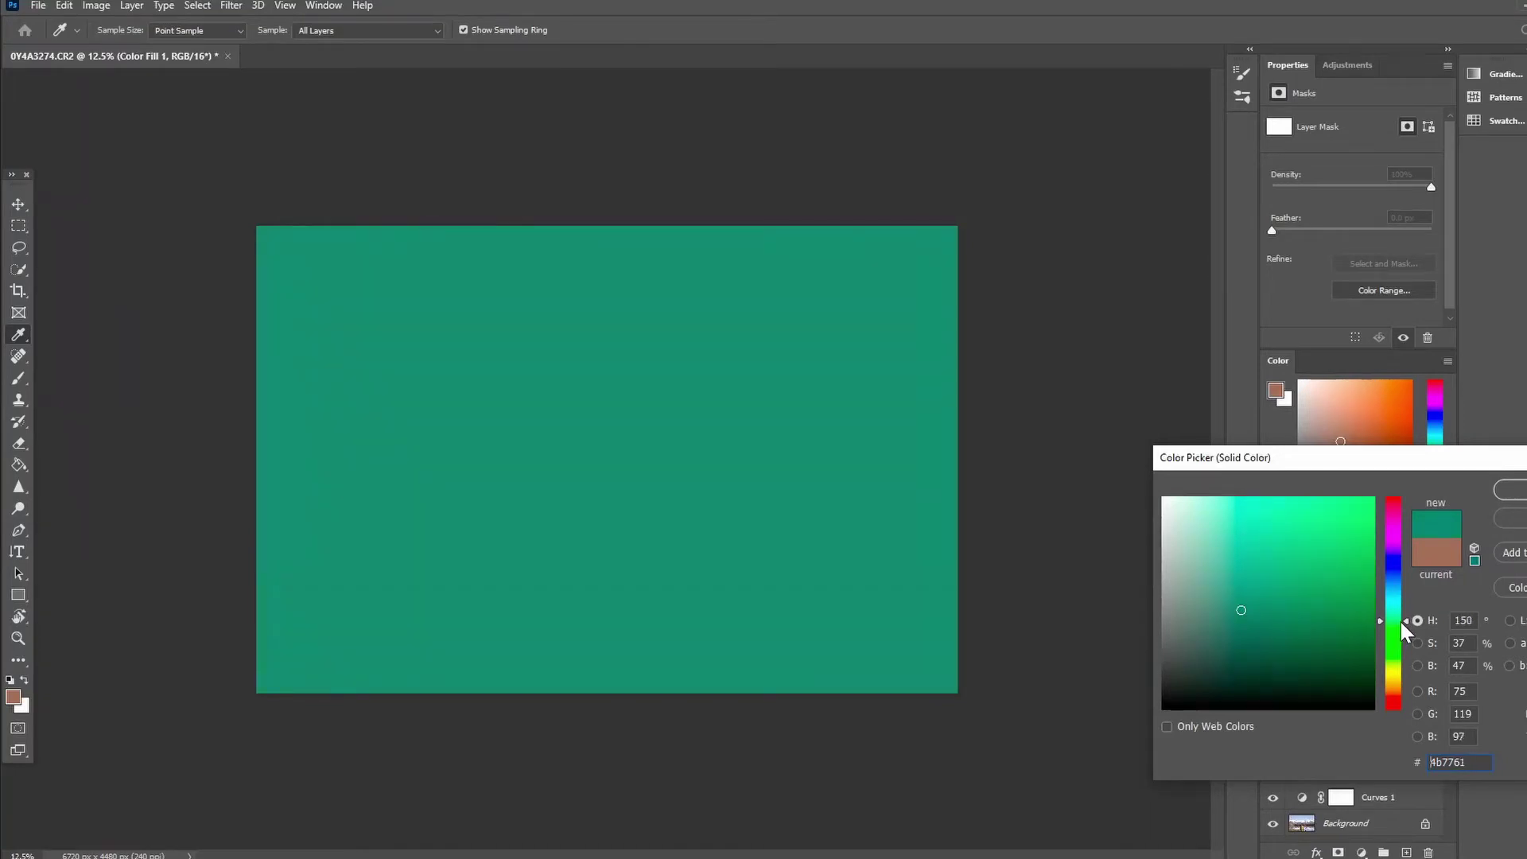
drag(1238, 599, 1255, 615)
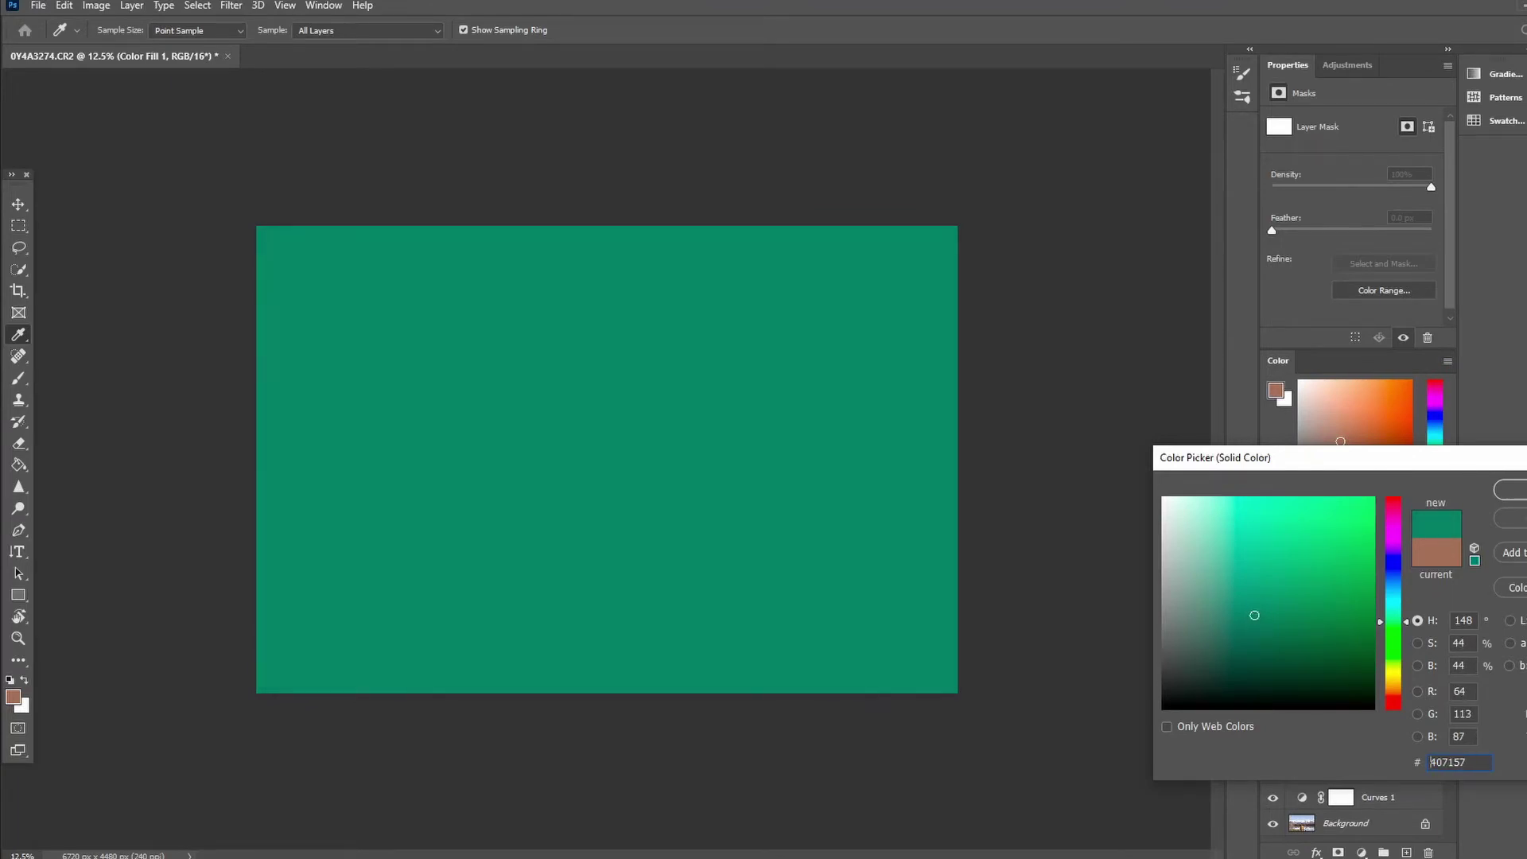
click(1507, 489)
key(z)
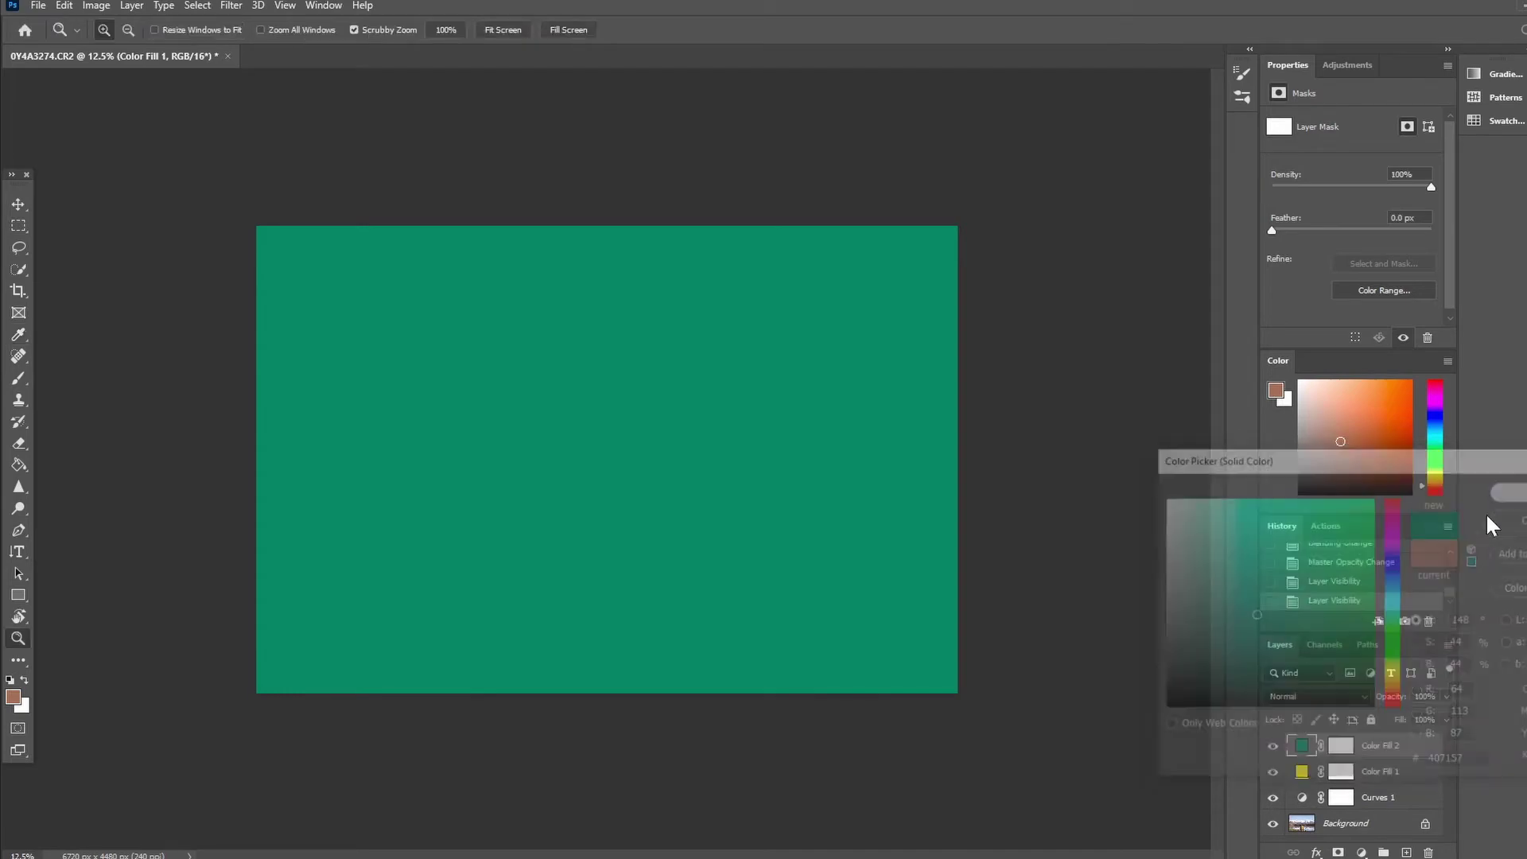
click(1344, 699)
key(Up)
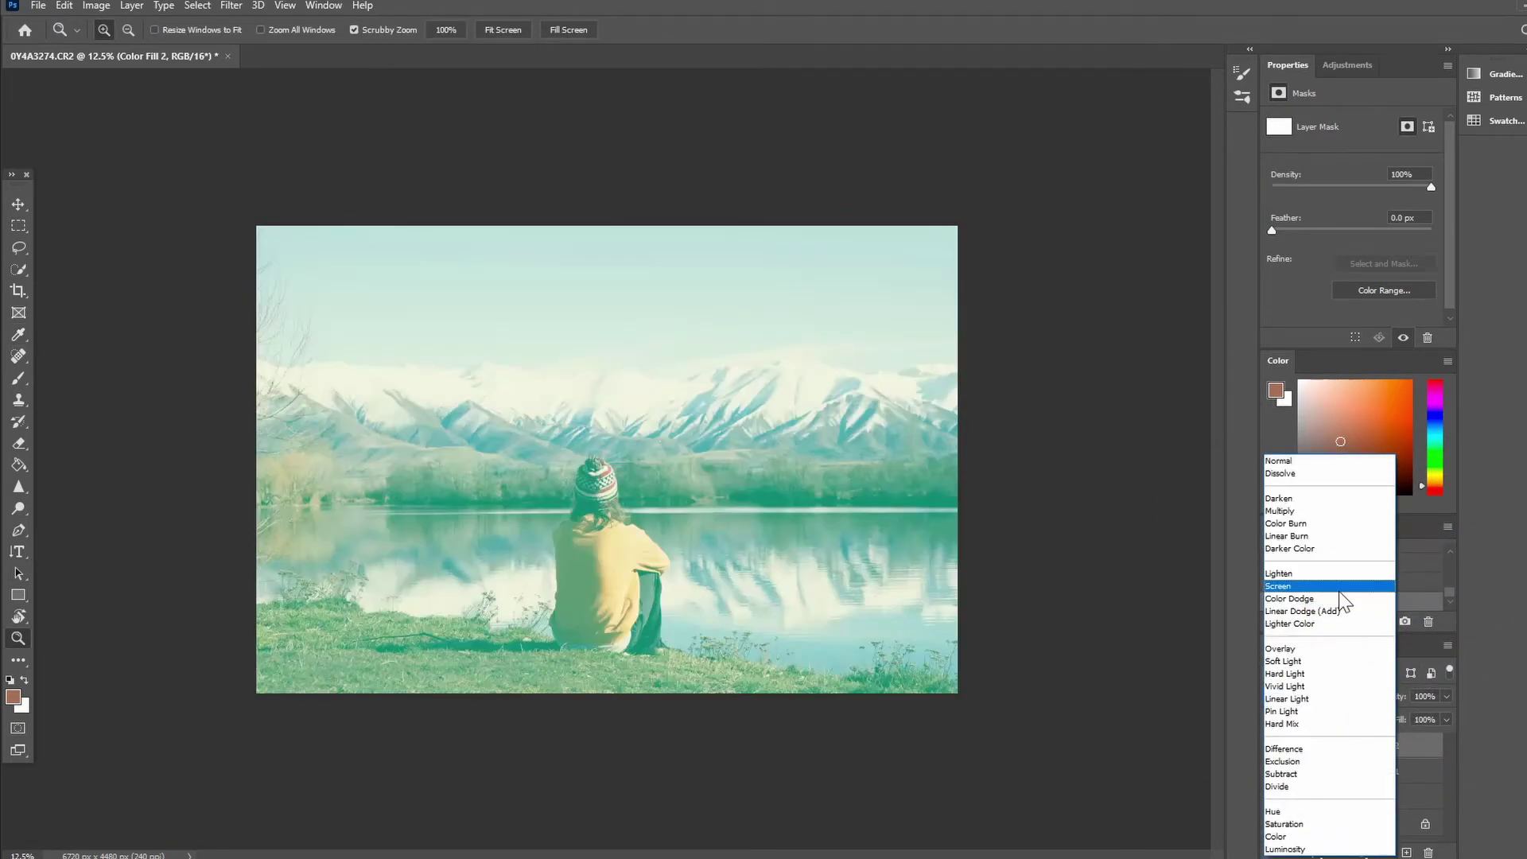
key(Up)
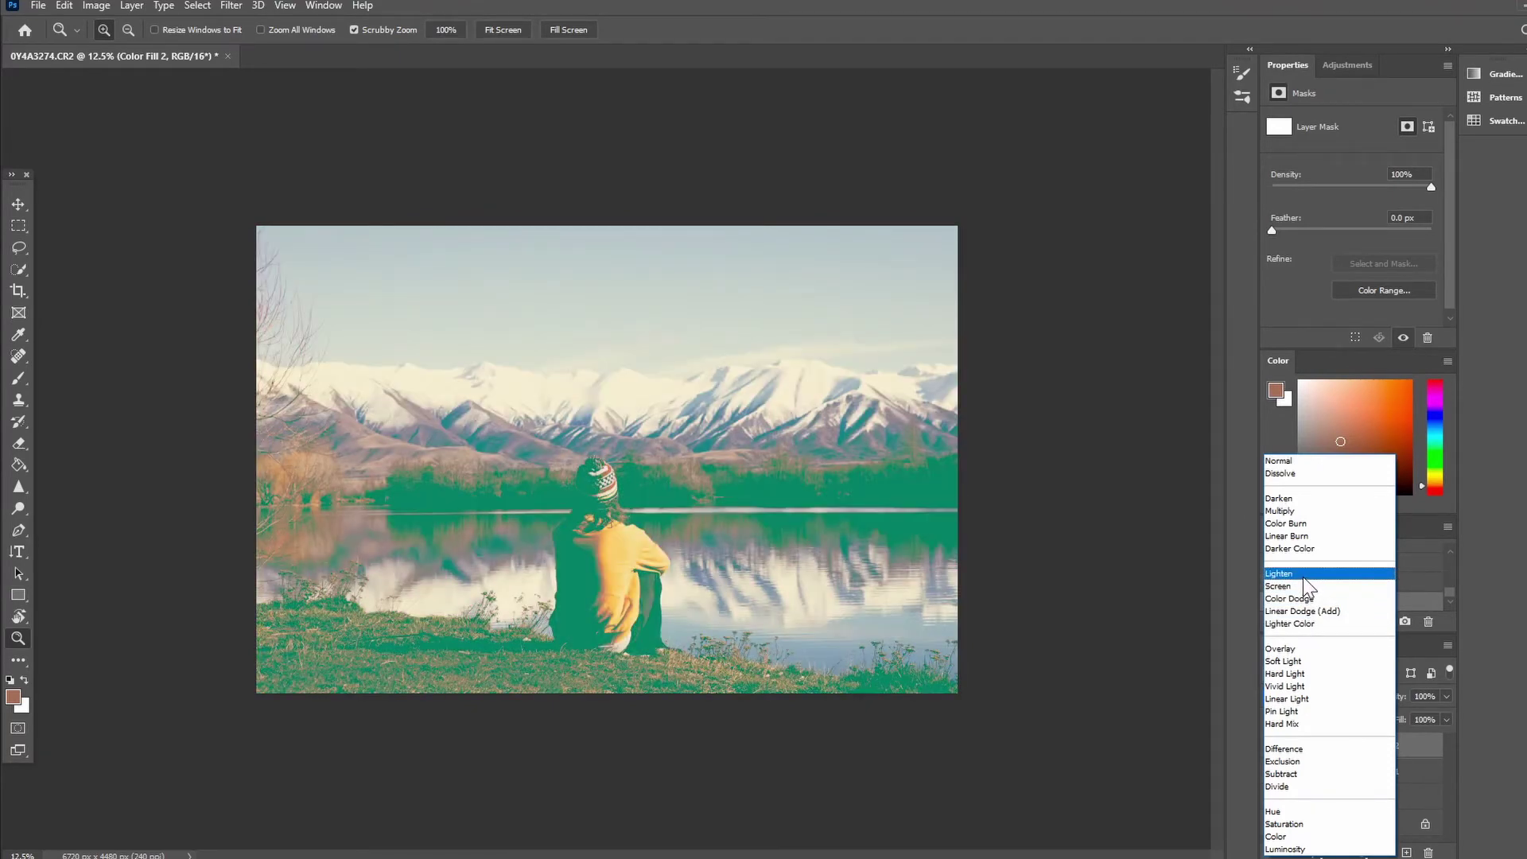
Set Color Fill 2 to Lighten at 16% opacity, compare by hiding both fills, then show both.
click(1303, 575)
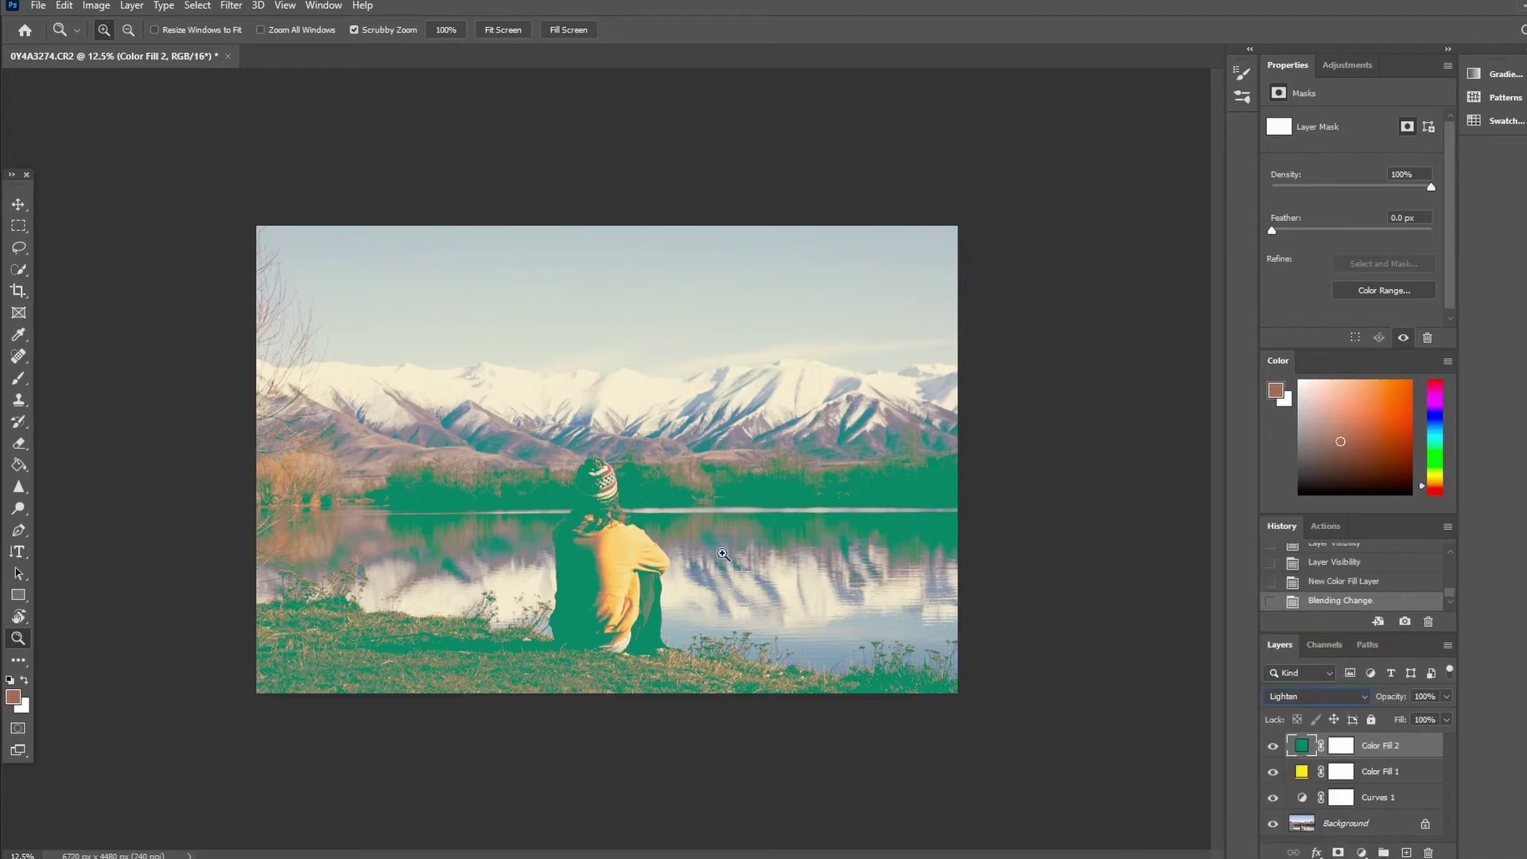
click(1446, 697)
drag(1391, 712, 1386, 712)
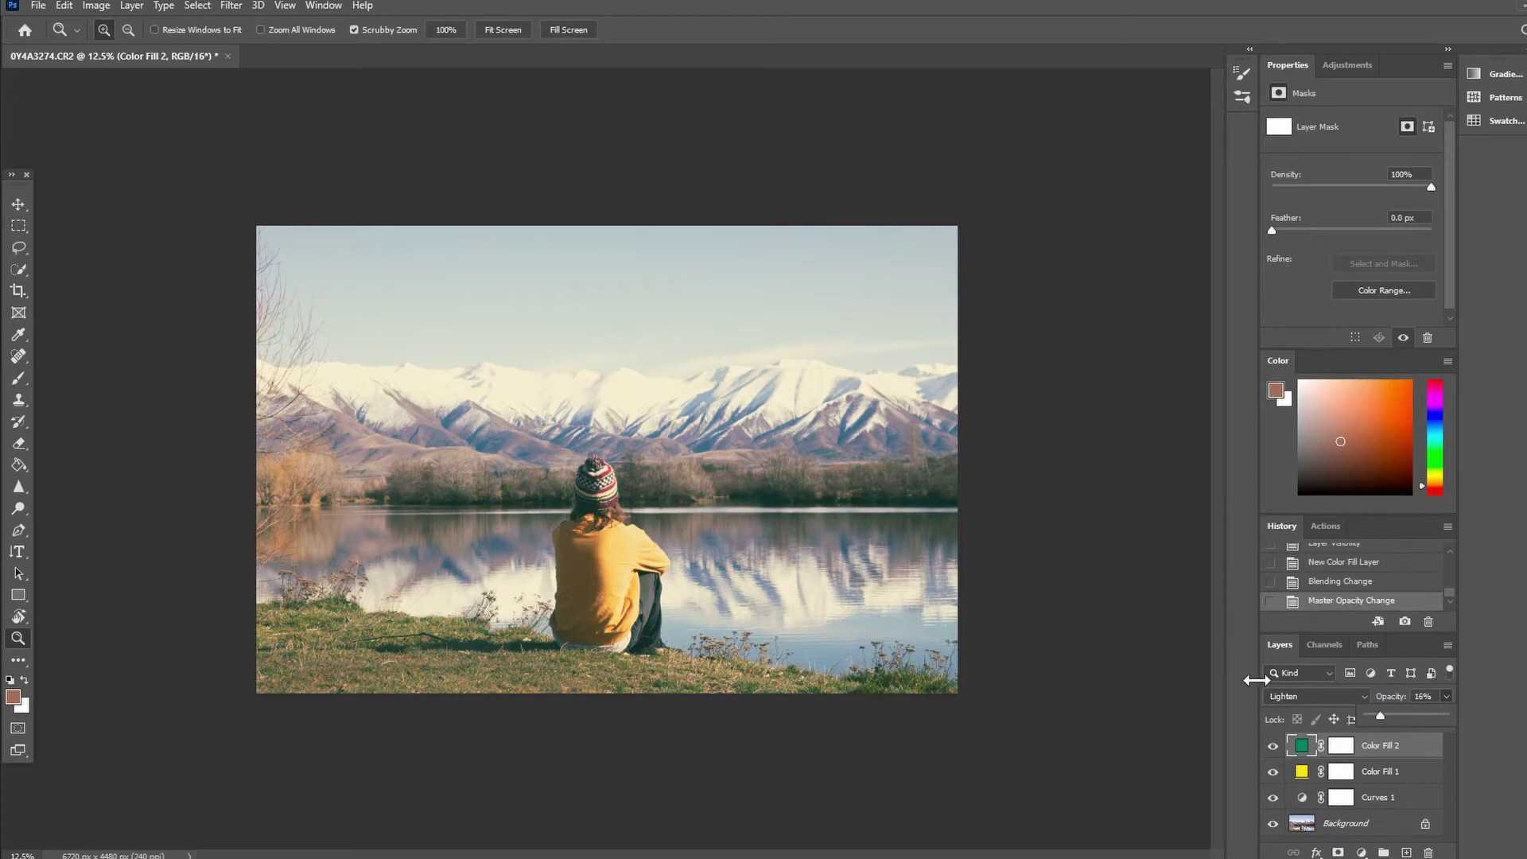
click(1273, 745)
click(1273, 745)
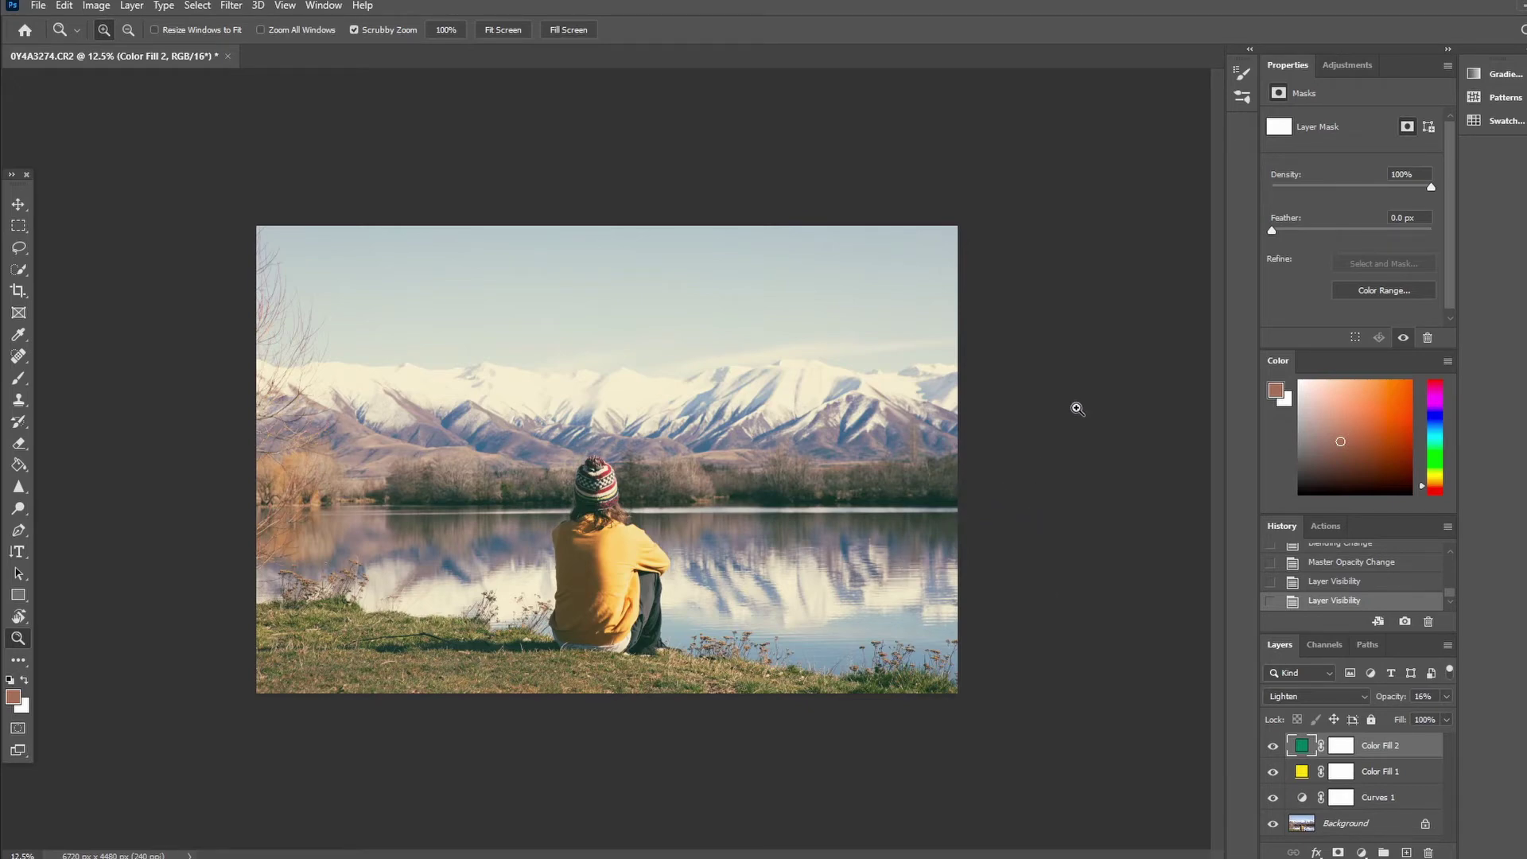
click(1273, 747)
click(1273, 778)
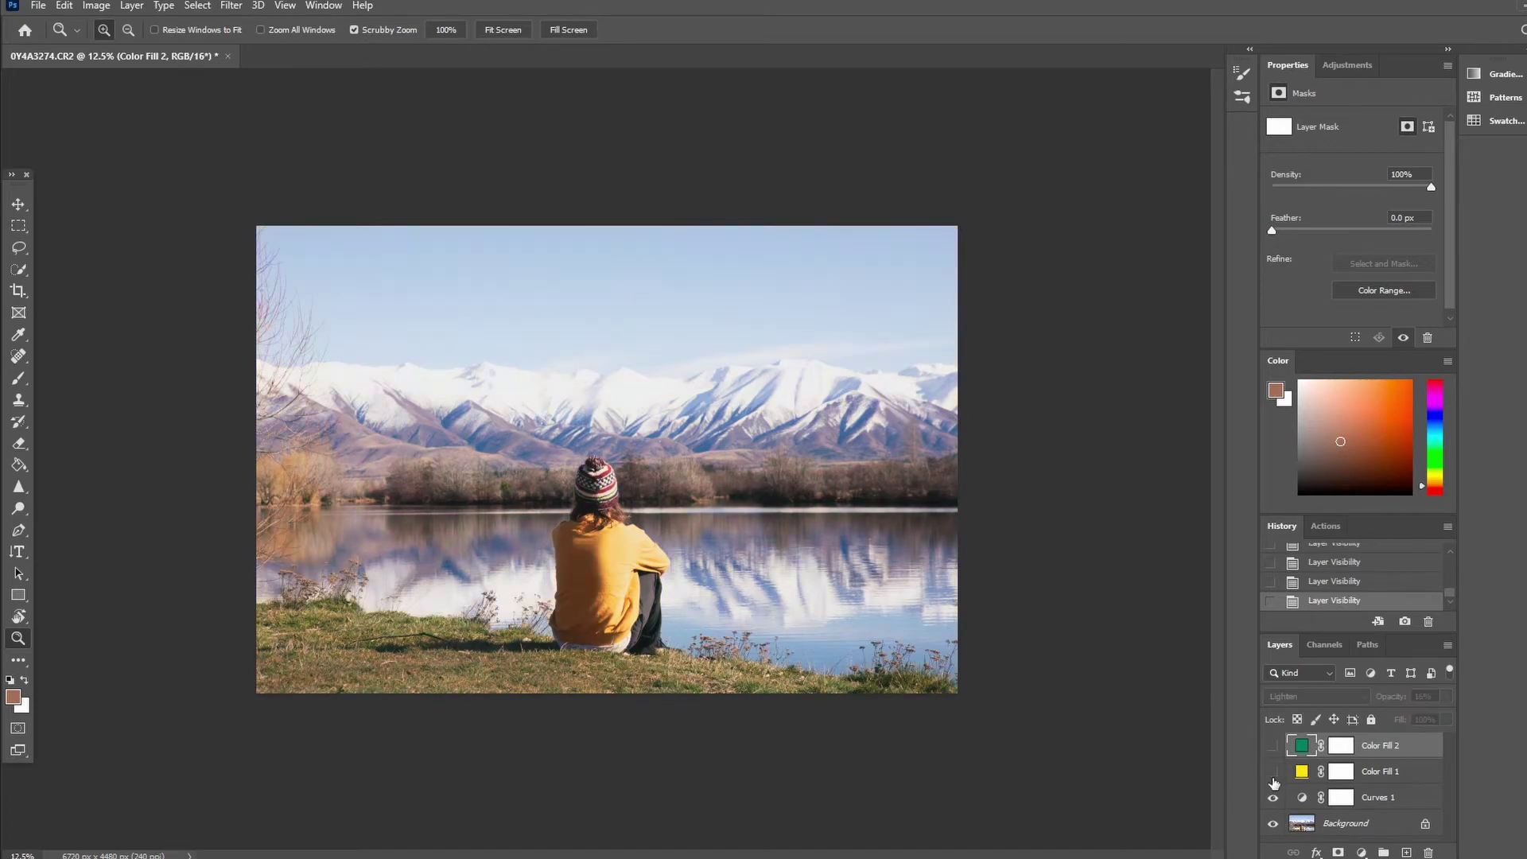
drag(1273, 772, 1272, 747)
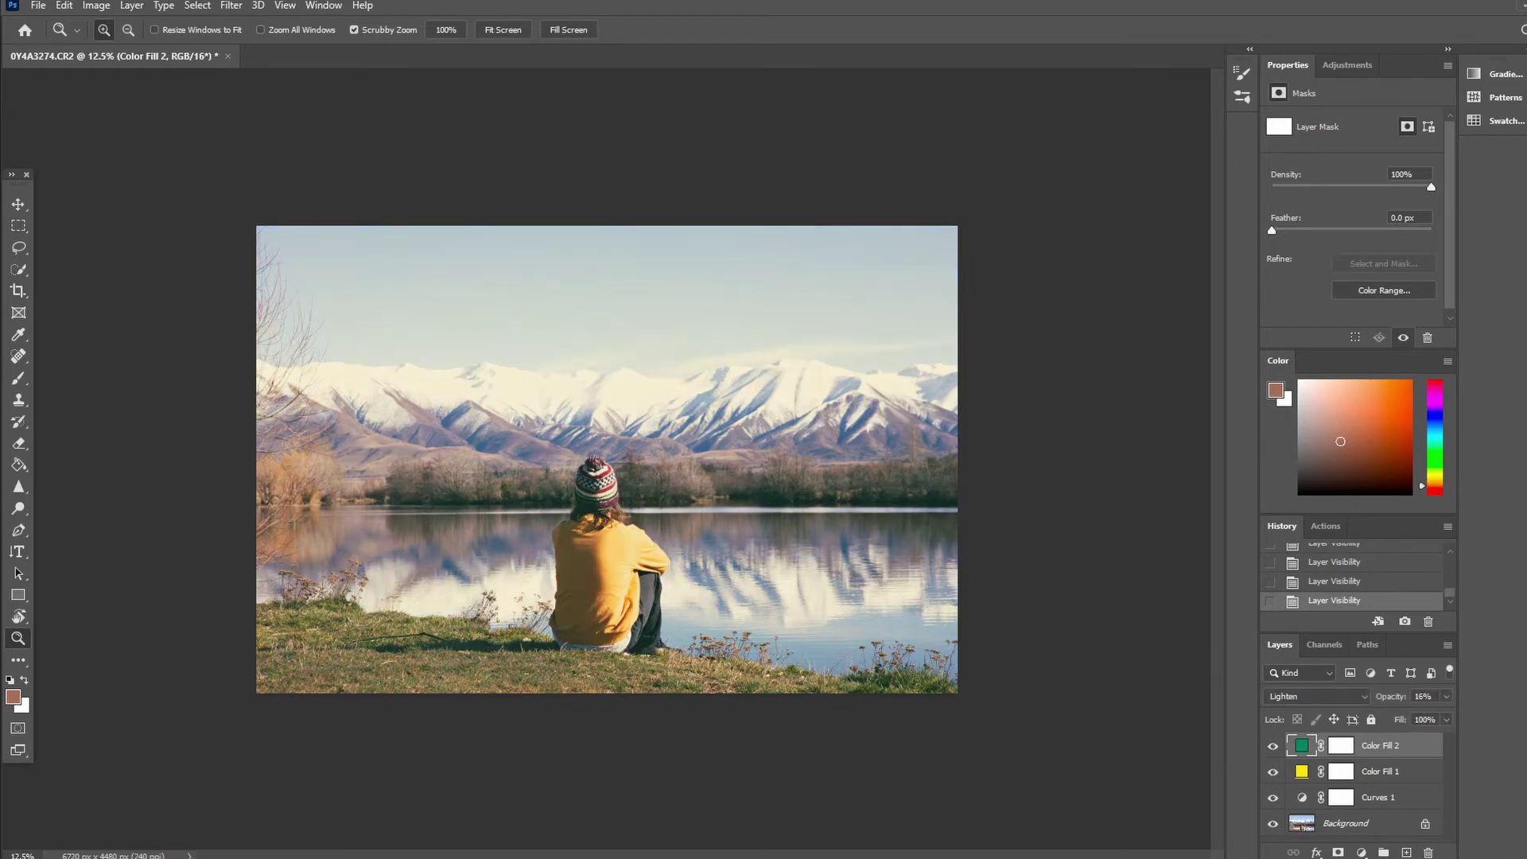
Add Color Fill 3 as a Solid Color layer in dusty rose 94545b.
click(1362, 853)
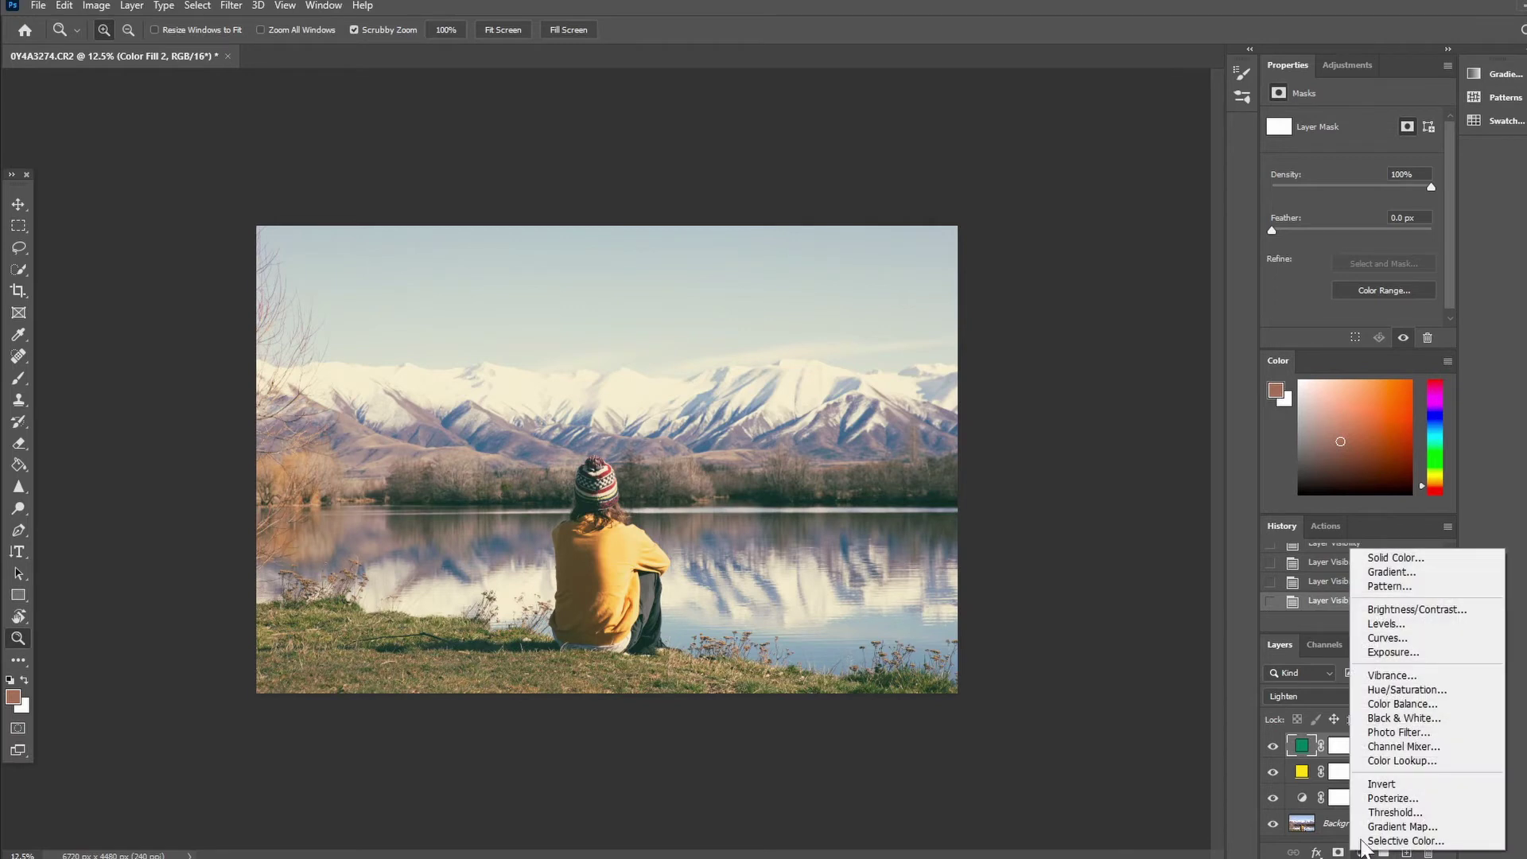
click(1375, 557)
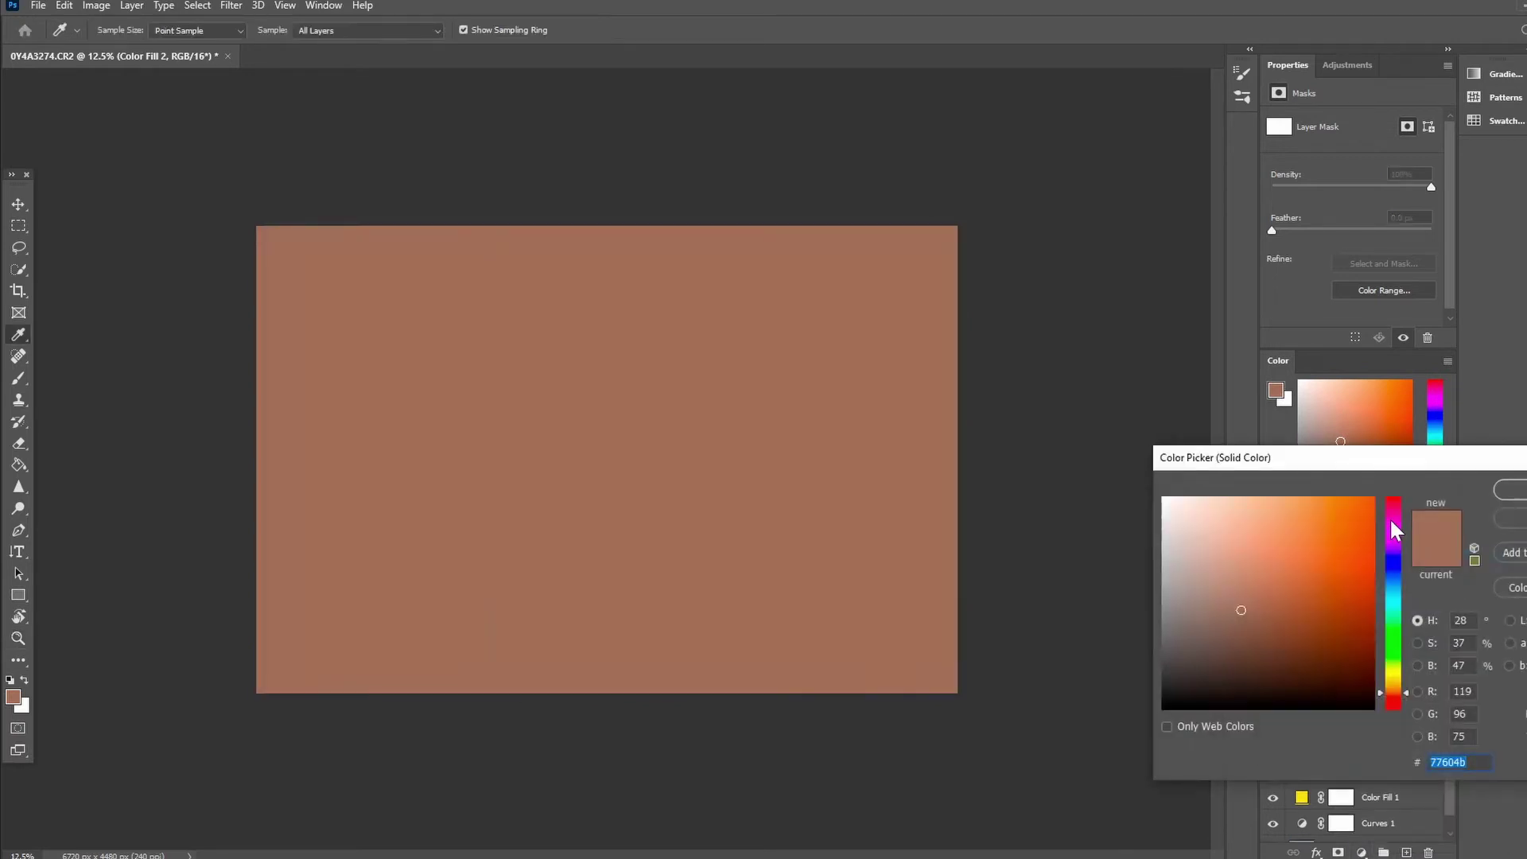
drag(1391, 524, 1397, 504)
mouse_move(1292, 571)
mouse_down()
mouse_move(1271, 563)
mouse_move(1271, 589)
mouse_up()
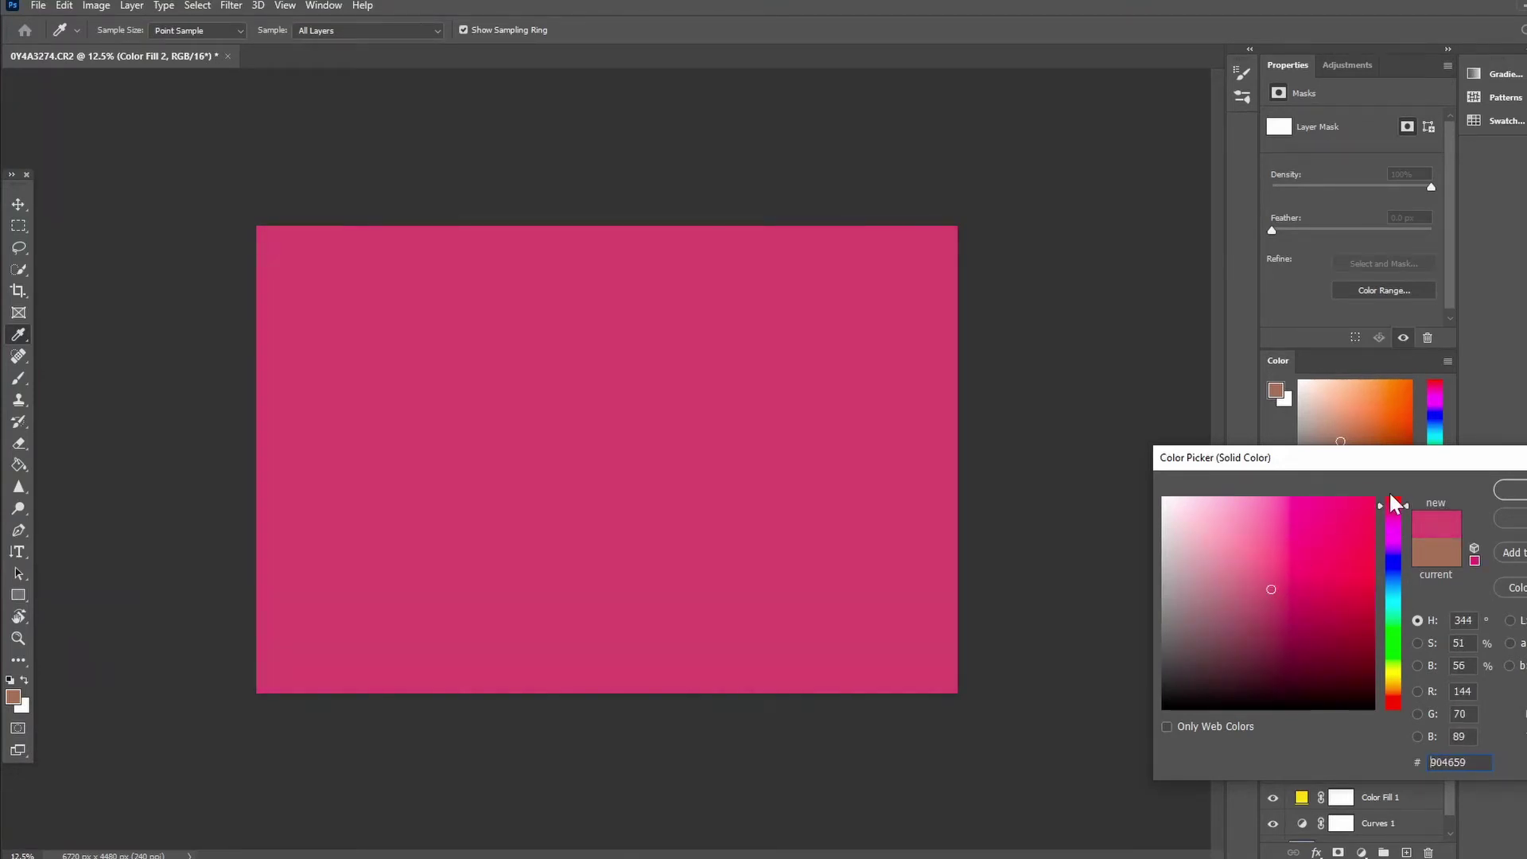
click(1401, 507)
drag(1401, 508, 1399, 500)
click(1259, 580)
drag(1258, 579, 1254, 586)
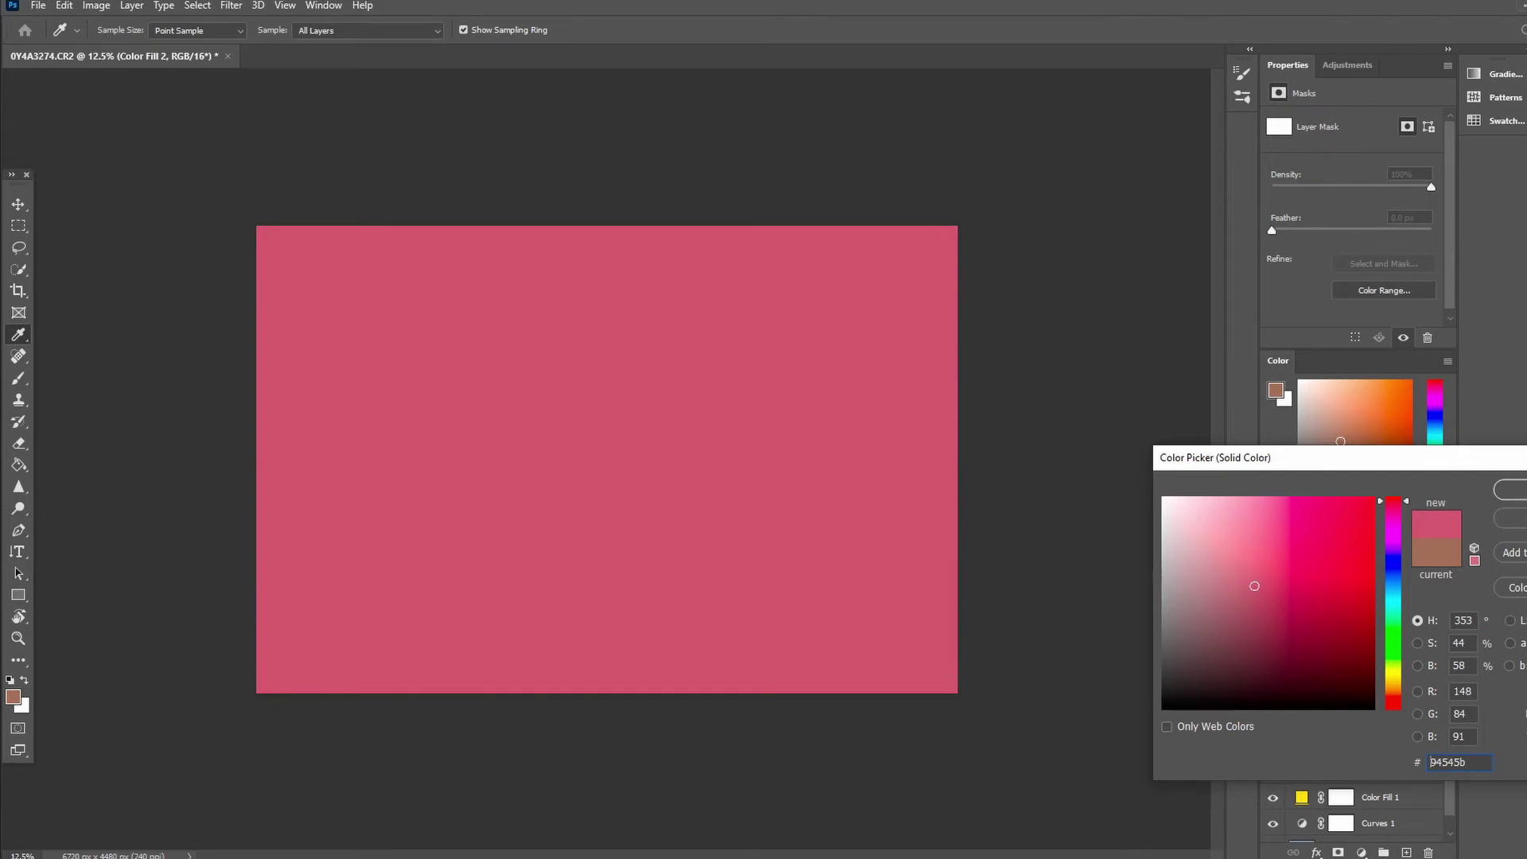
key(Return)
key(z)
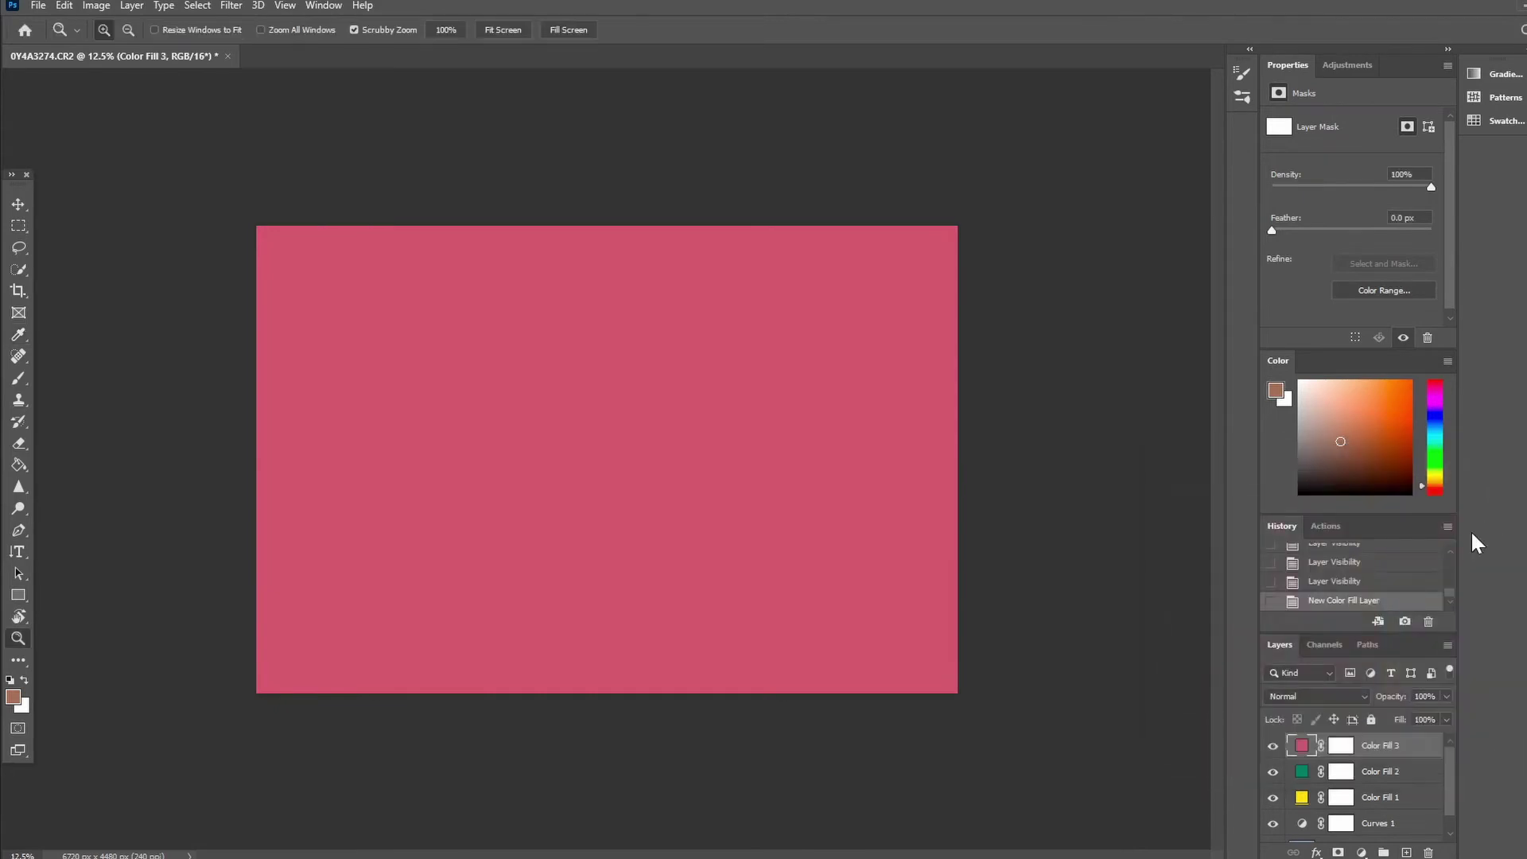
click(1343, 692)
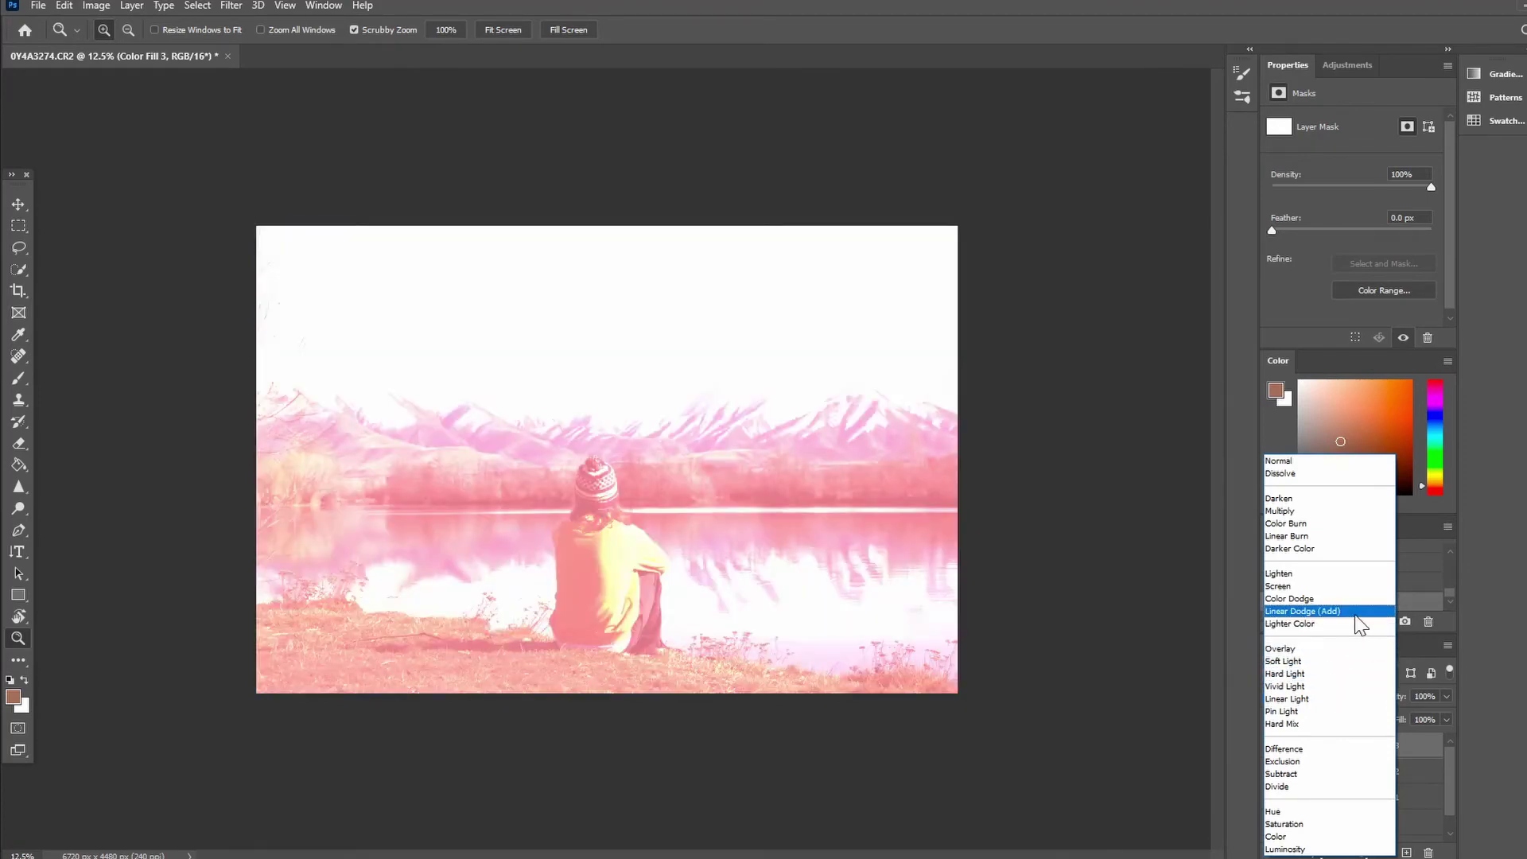
Set Color Fill 3 to Linear Dodge (Add) at 5% opacity.
click(1358, 616)
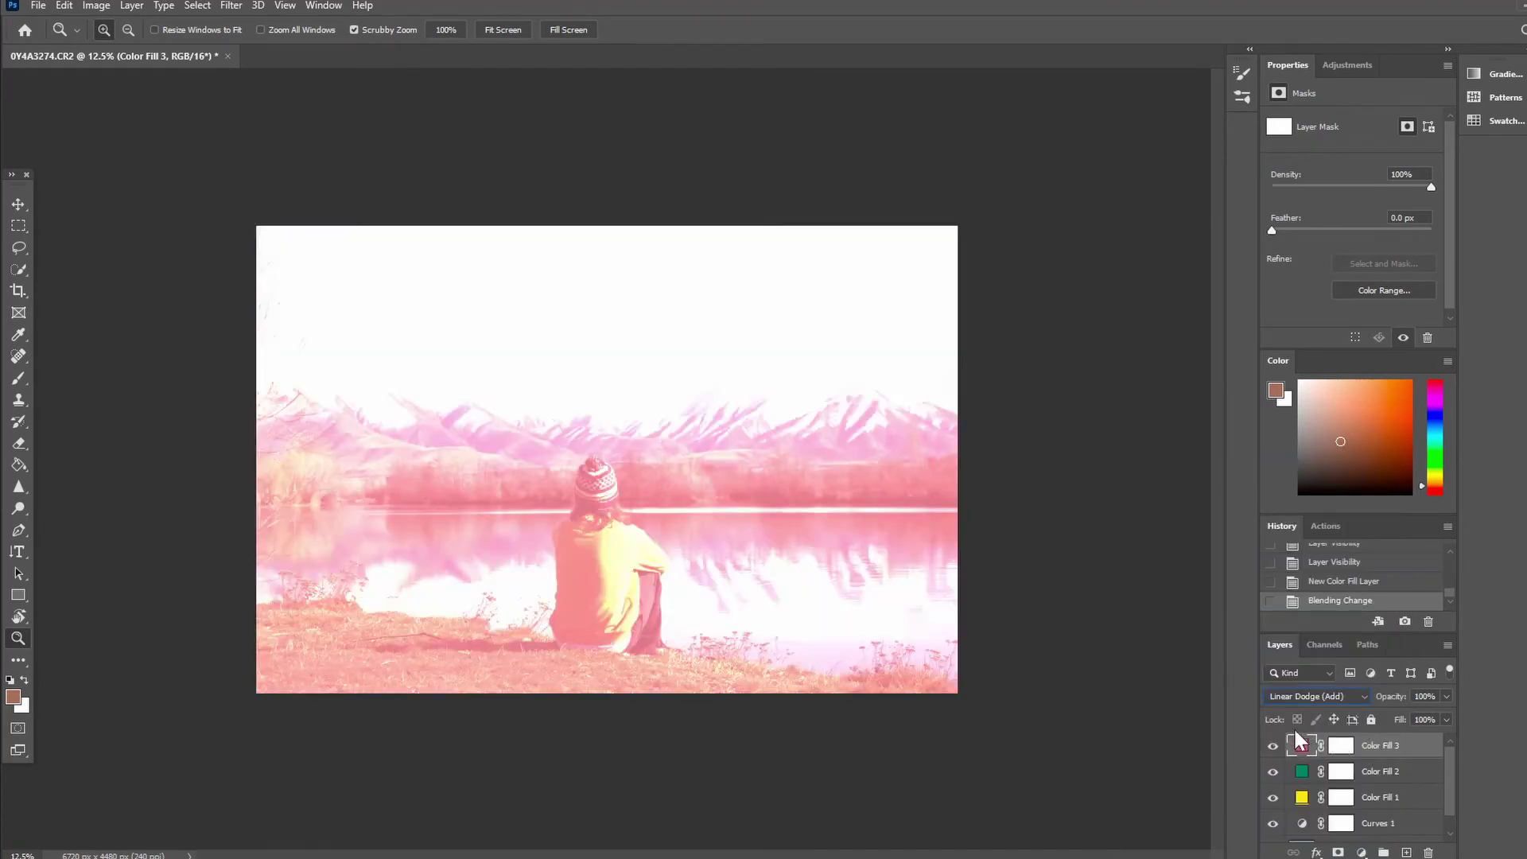
click(1448, 697)
drag(1431, 713, 1377, 714)
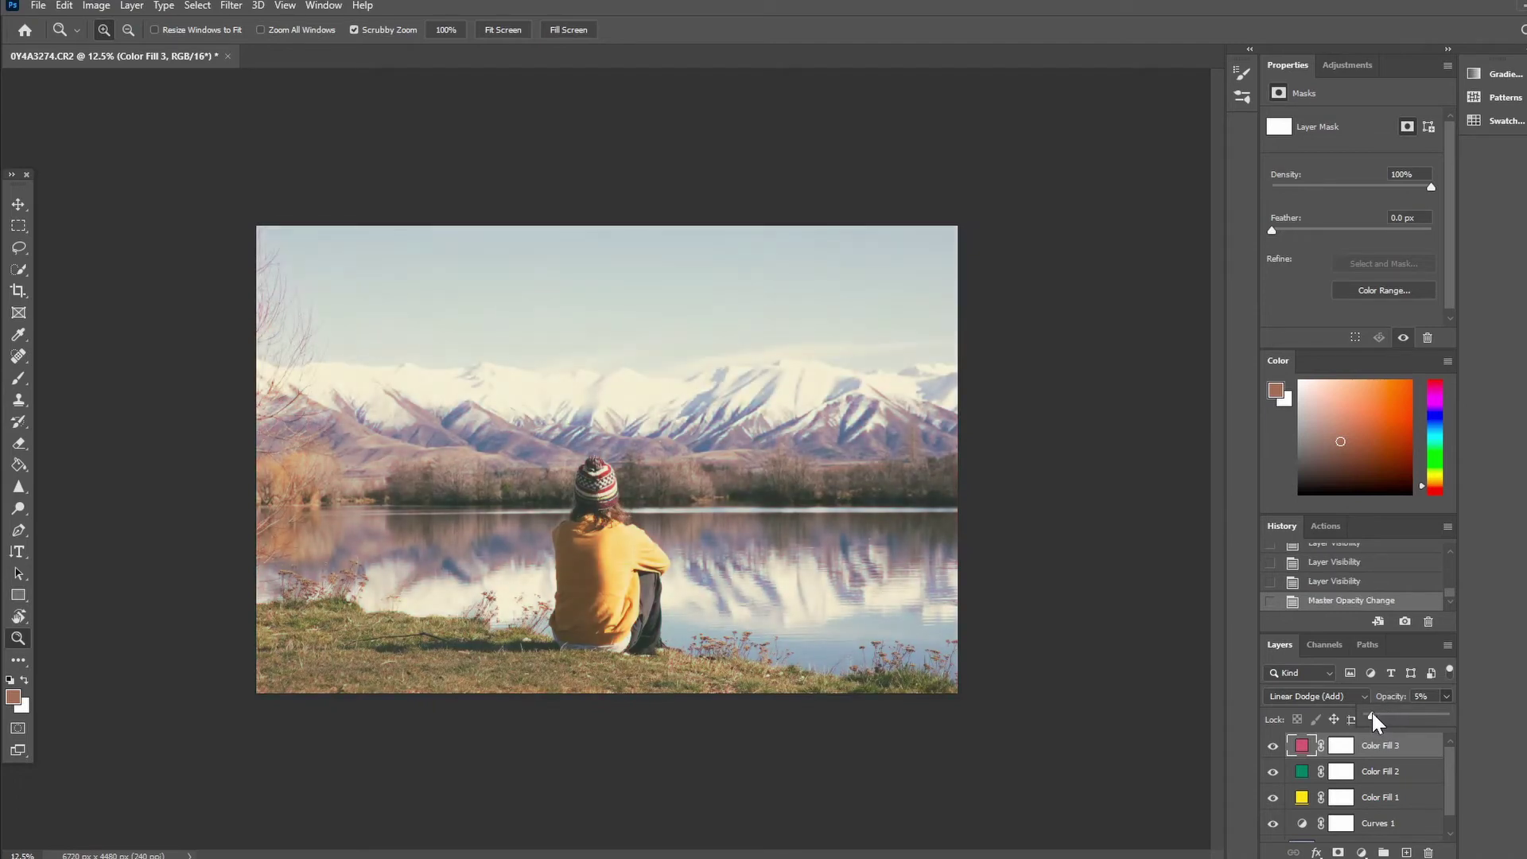
Toggle Color Fill 3 on and off repeatedly to judge the faint rosy wash.
click(1273, 746)
click(1273, 745)
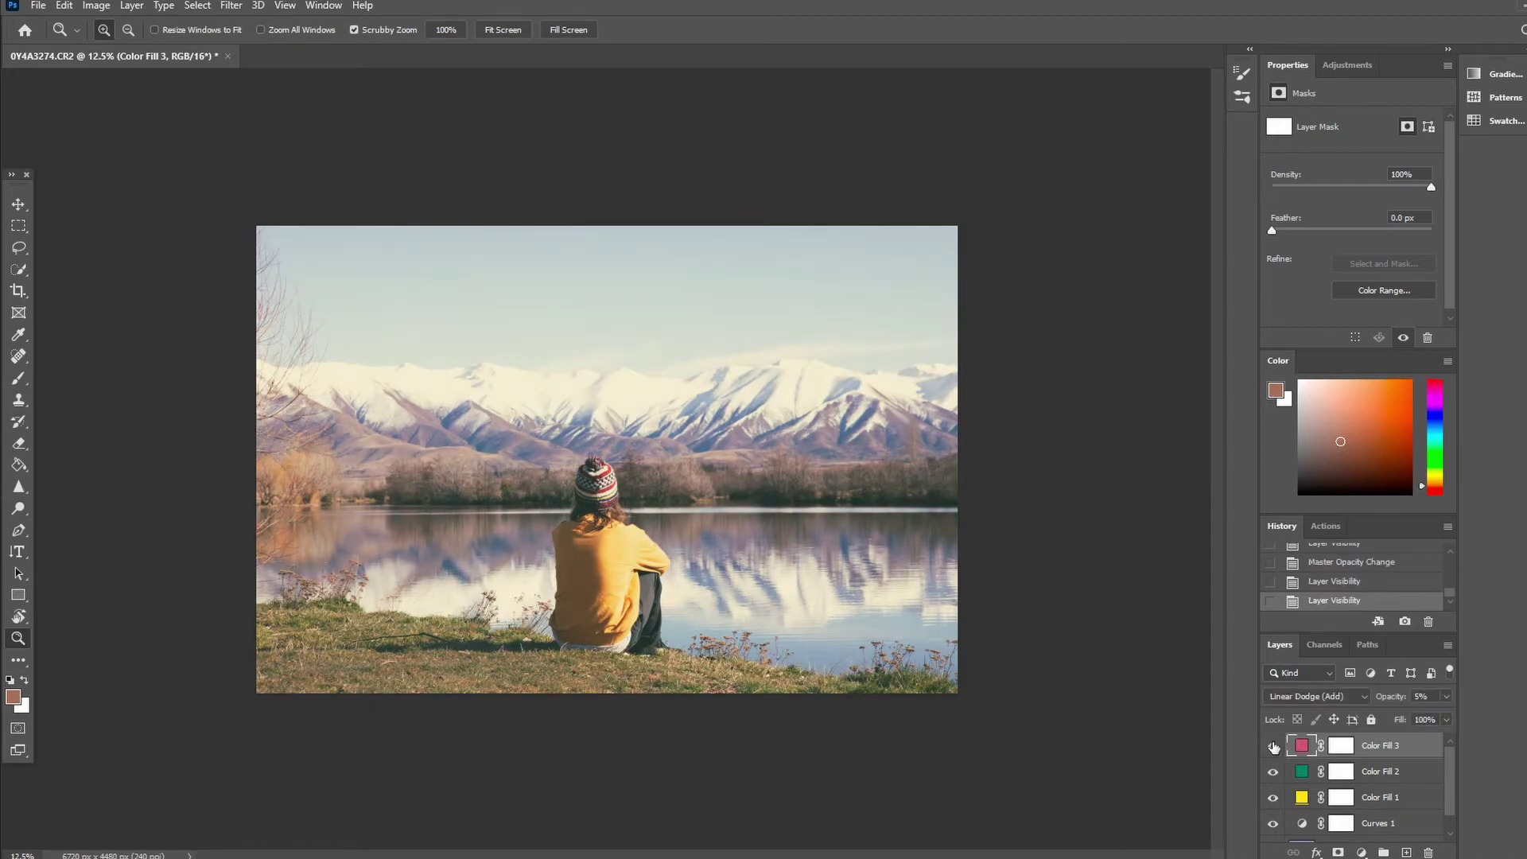
click(1272, 746)
click(1274, 746)
click(1273, 746)
click(1272, 746)
click(1272, 746)
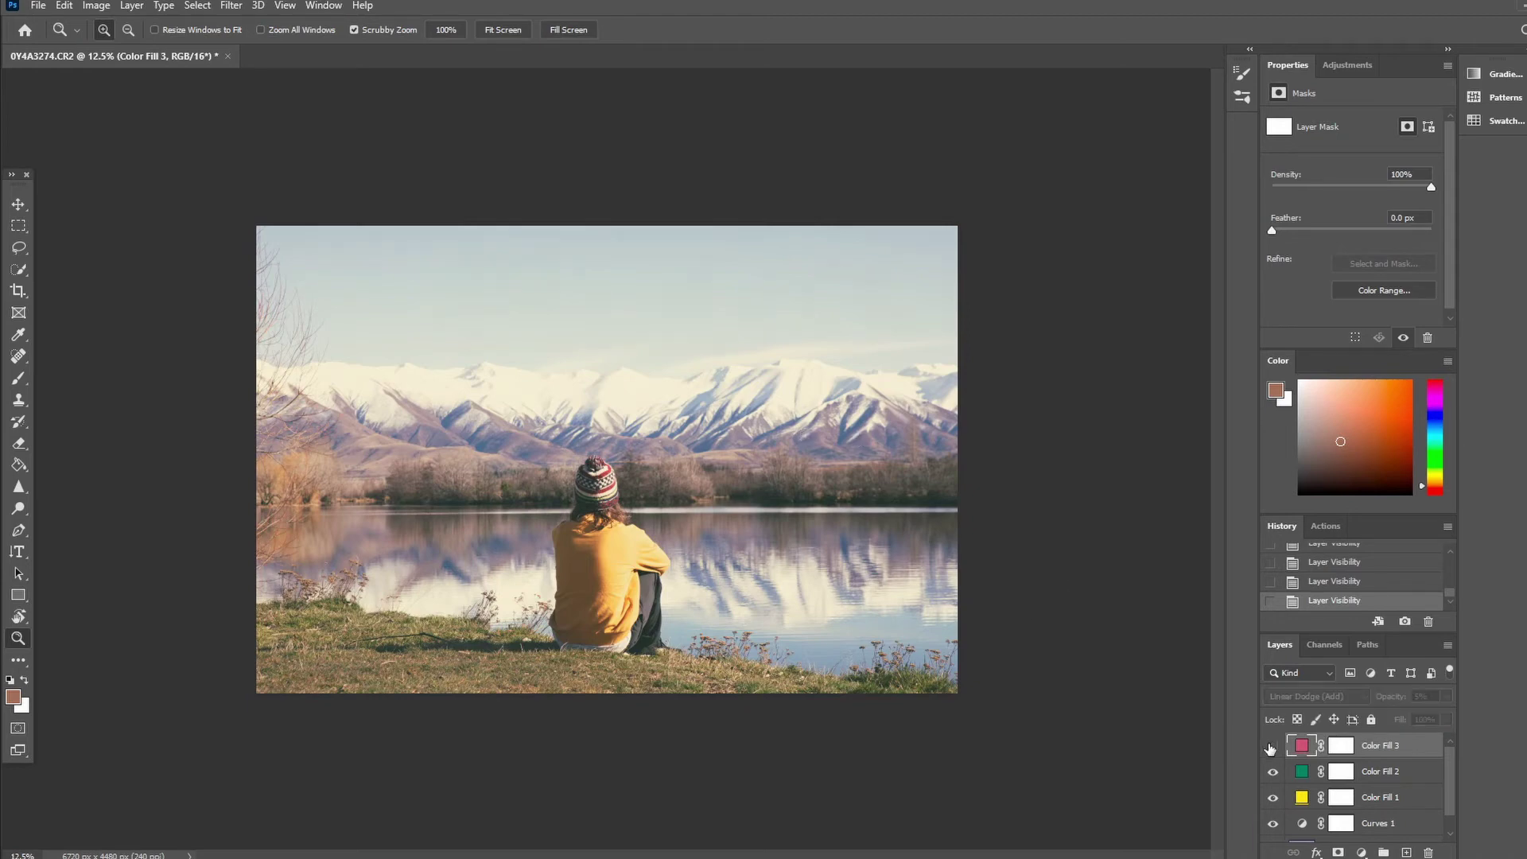
click(1272, 745)
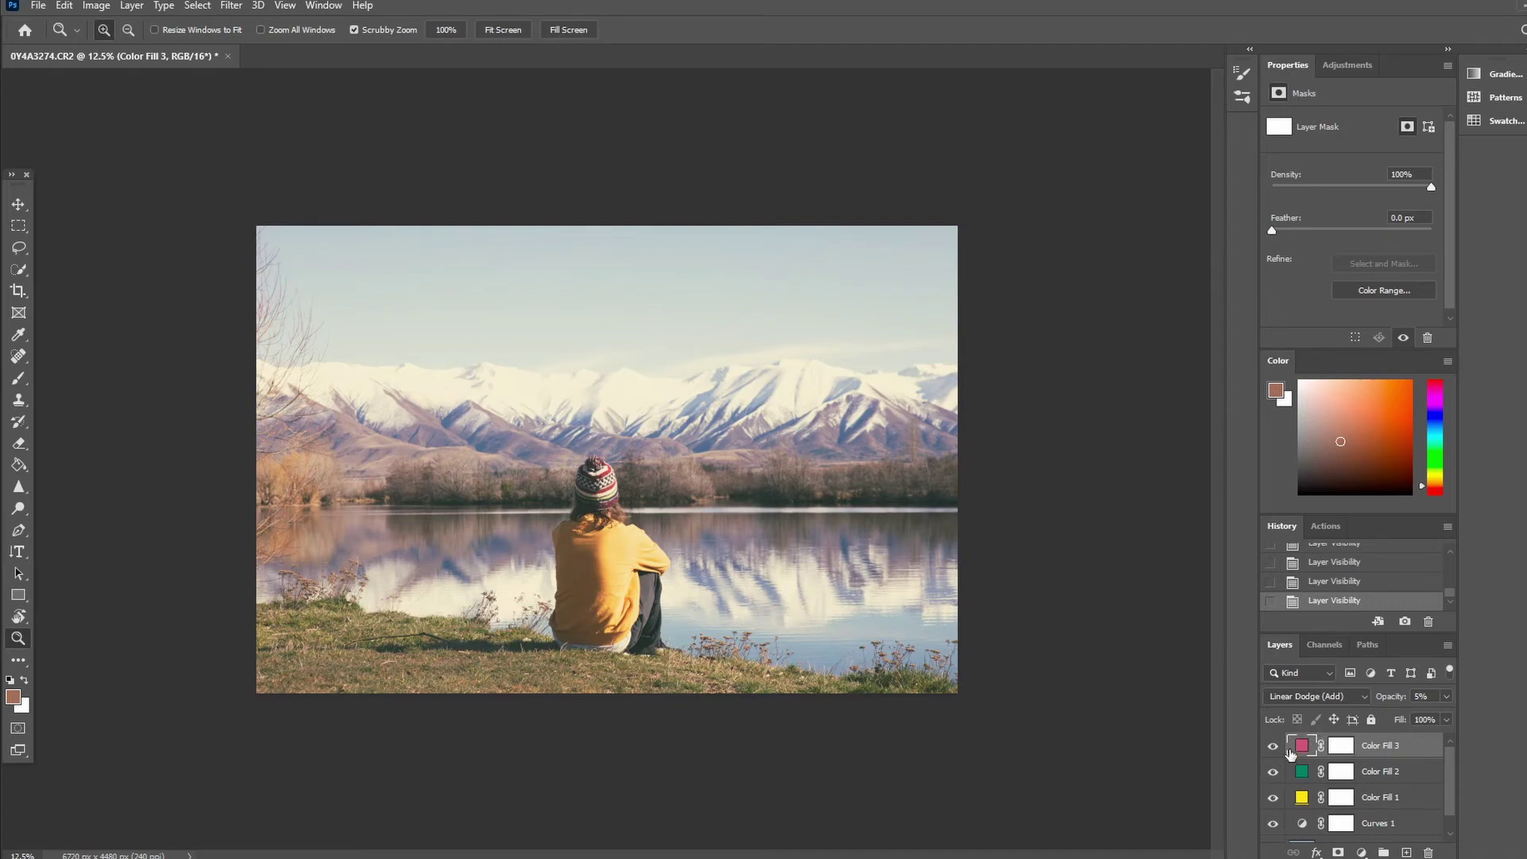
click(1362, 853)
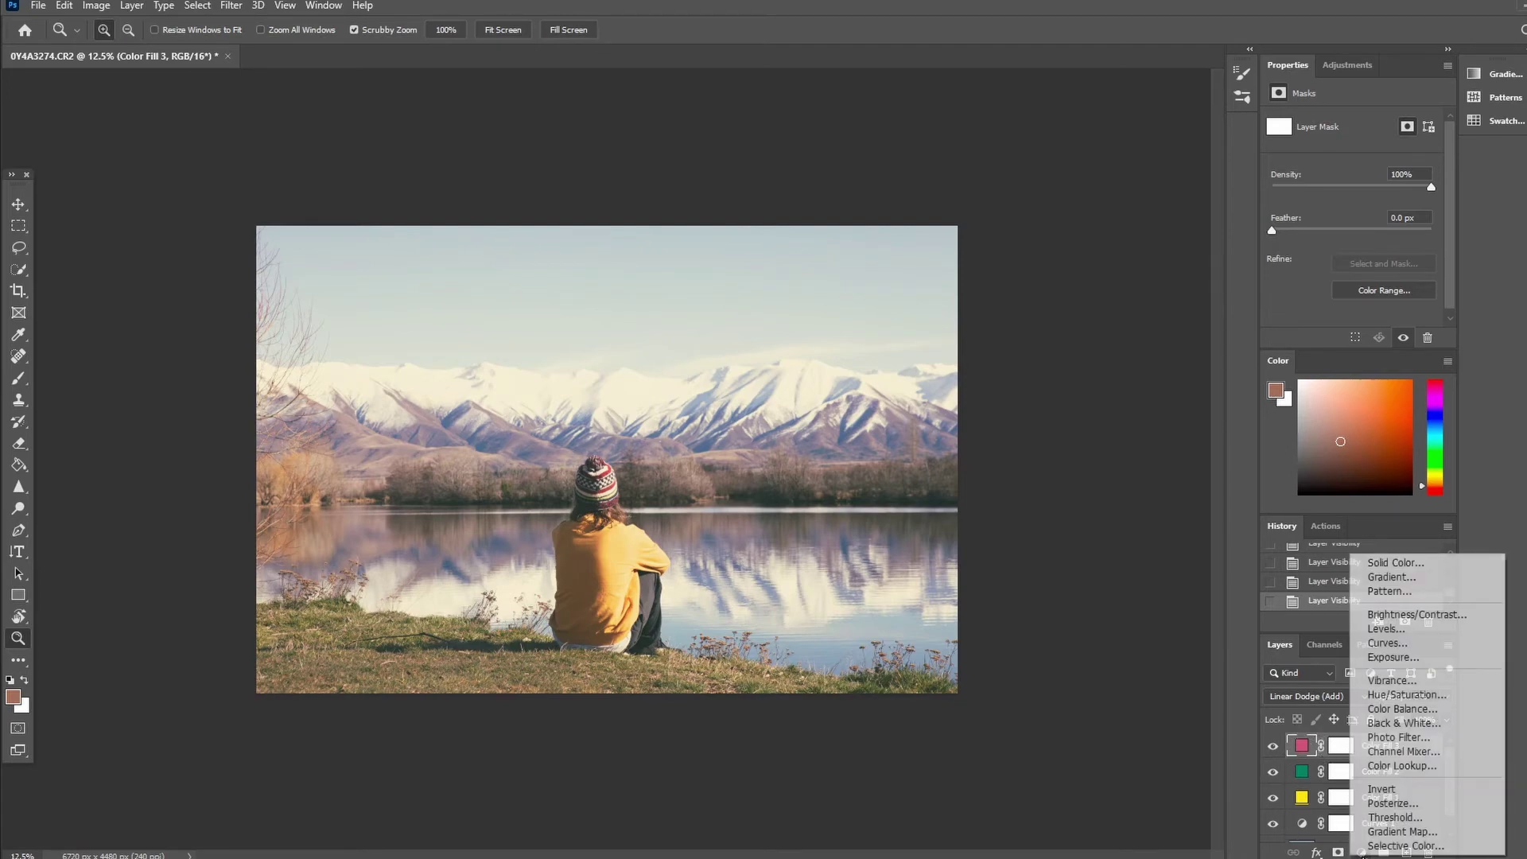
Add a Selective Color layer and set the Yellows range's Yellow slider to -10%.
click(1384, 847)
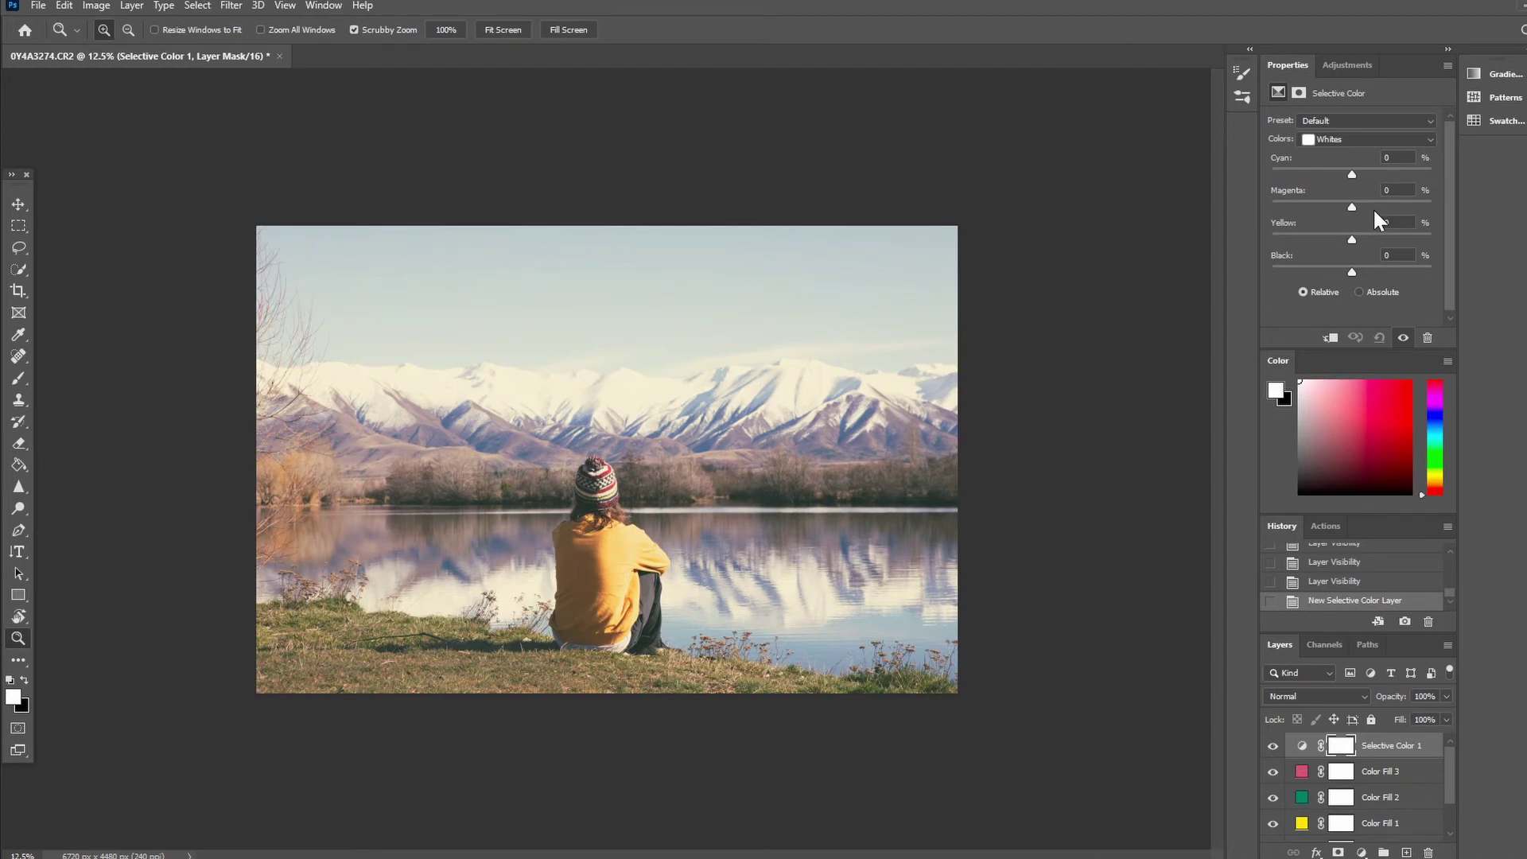
click(1367, 140)
click(1364, 167)
drag(1352, 238, 1348, 240)
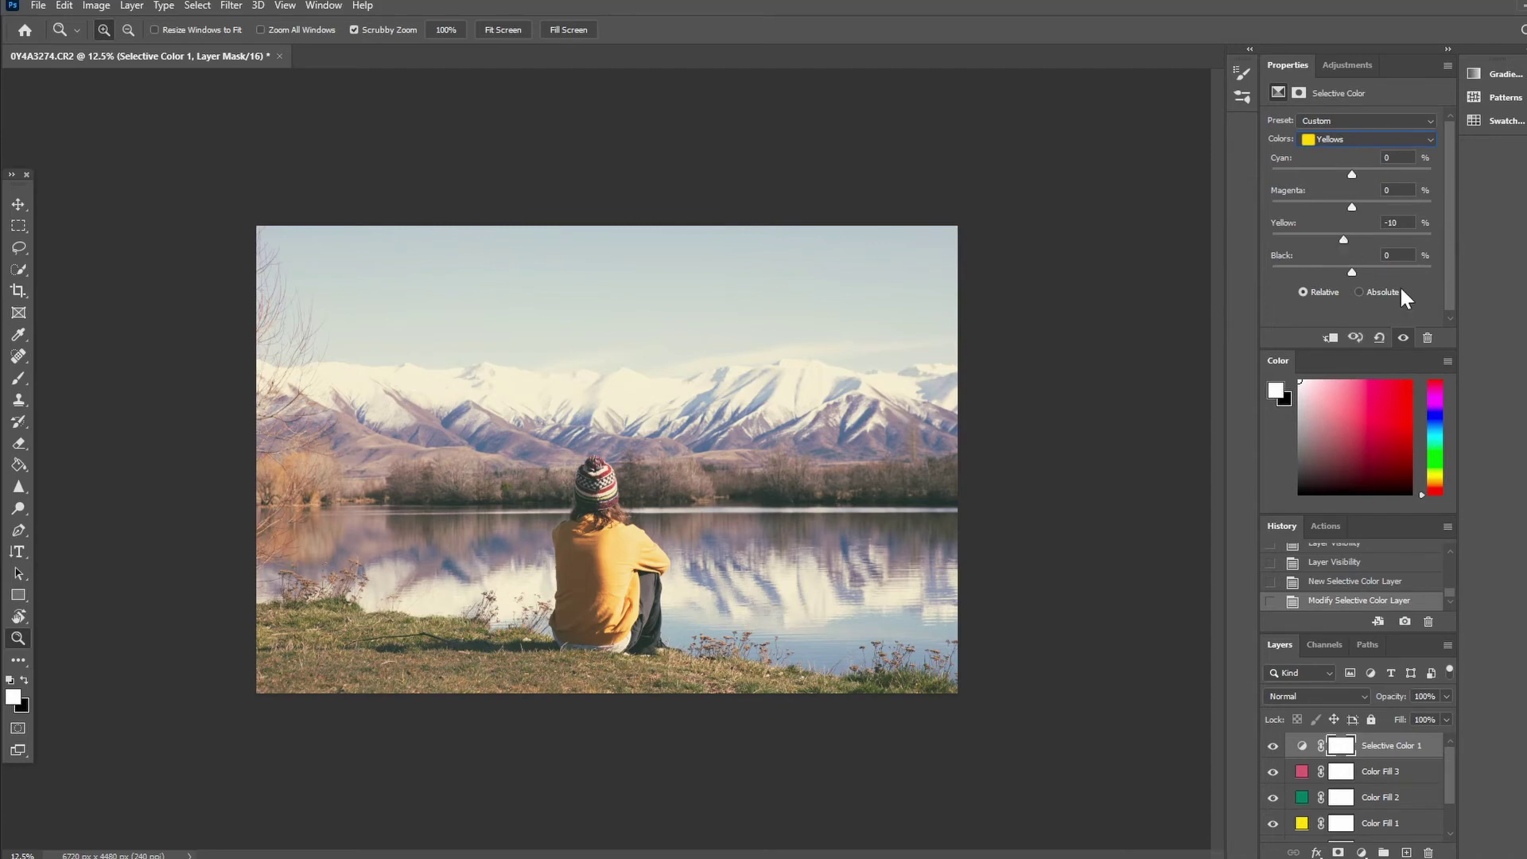
click(1349, 136)
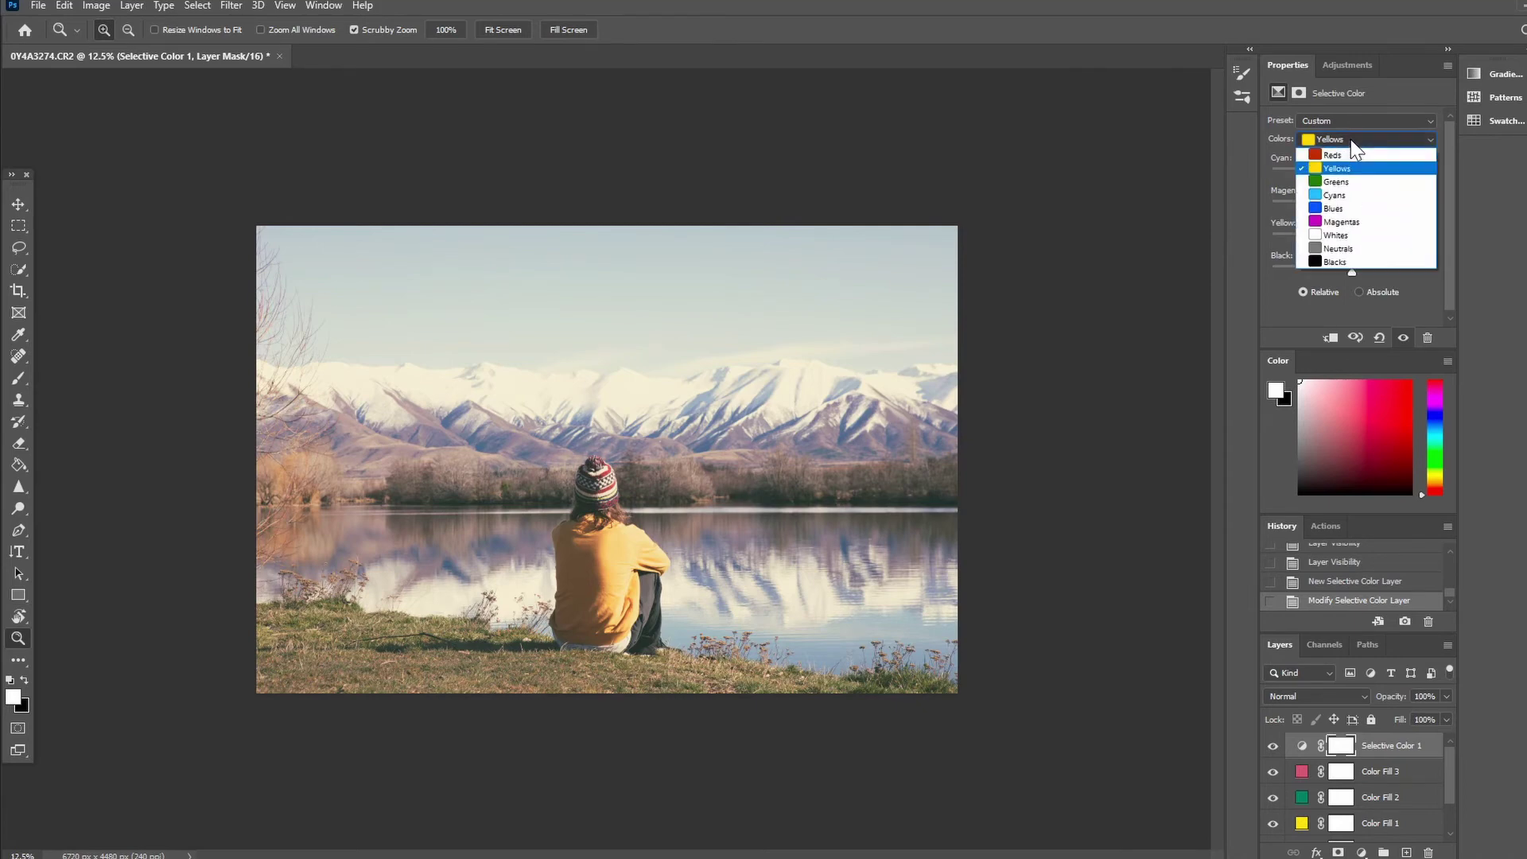
Set Selective Color Whites to Cyan +3%, Magenta -2%, Yellow -6%, then switch the range to Neutrals.
click(1356, 235)
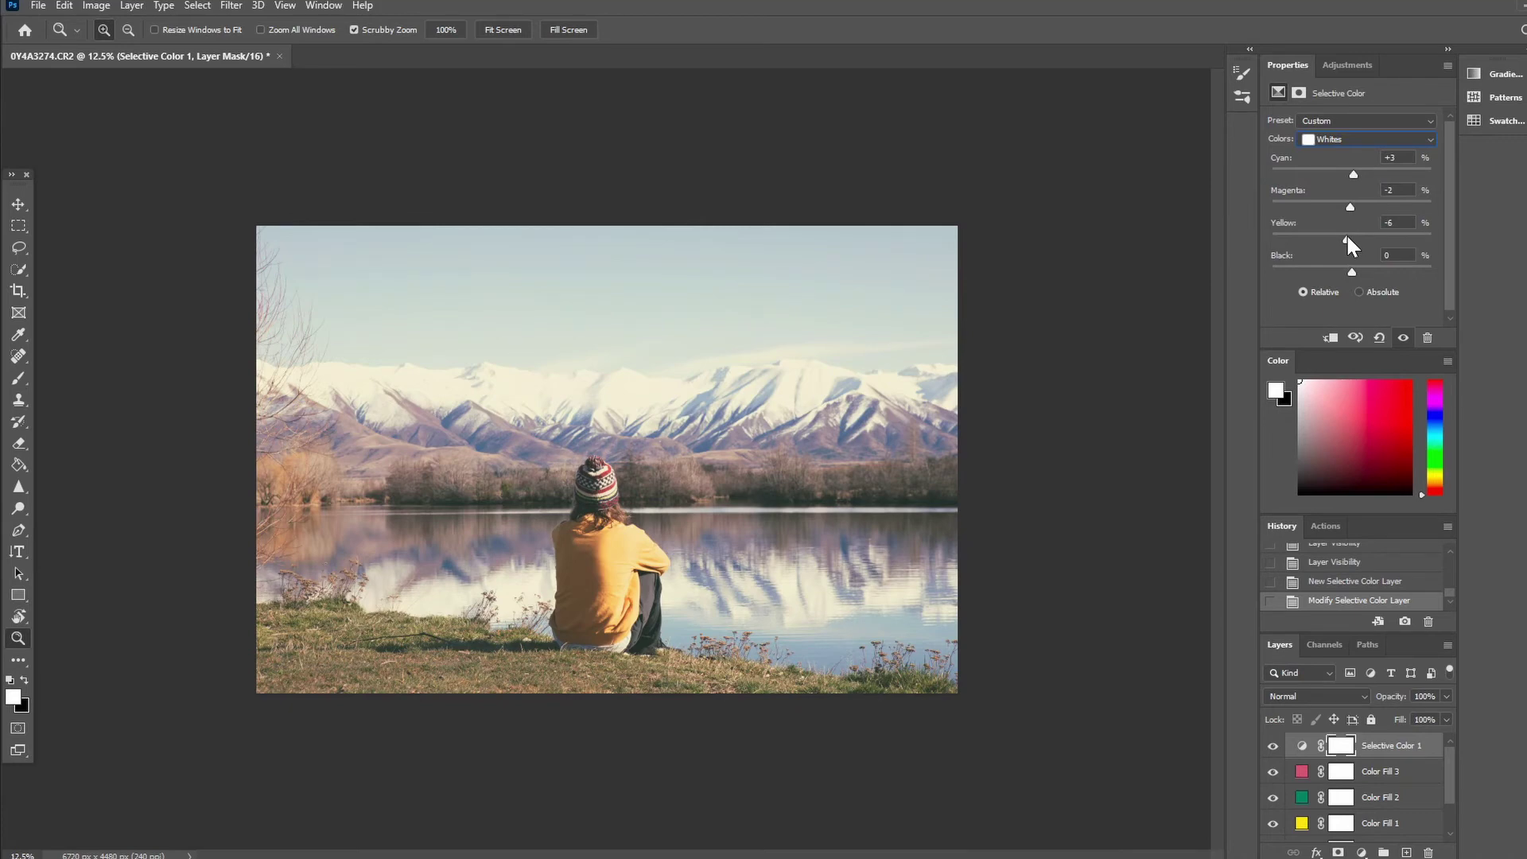
key(alt+Down)
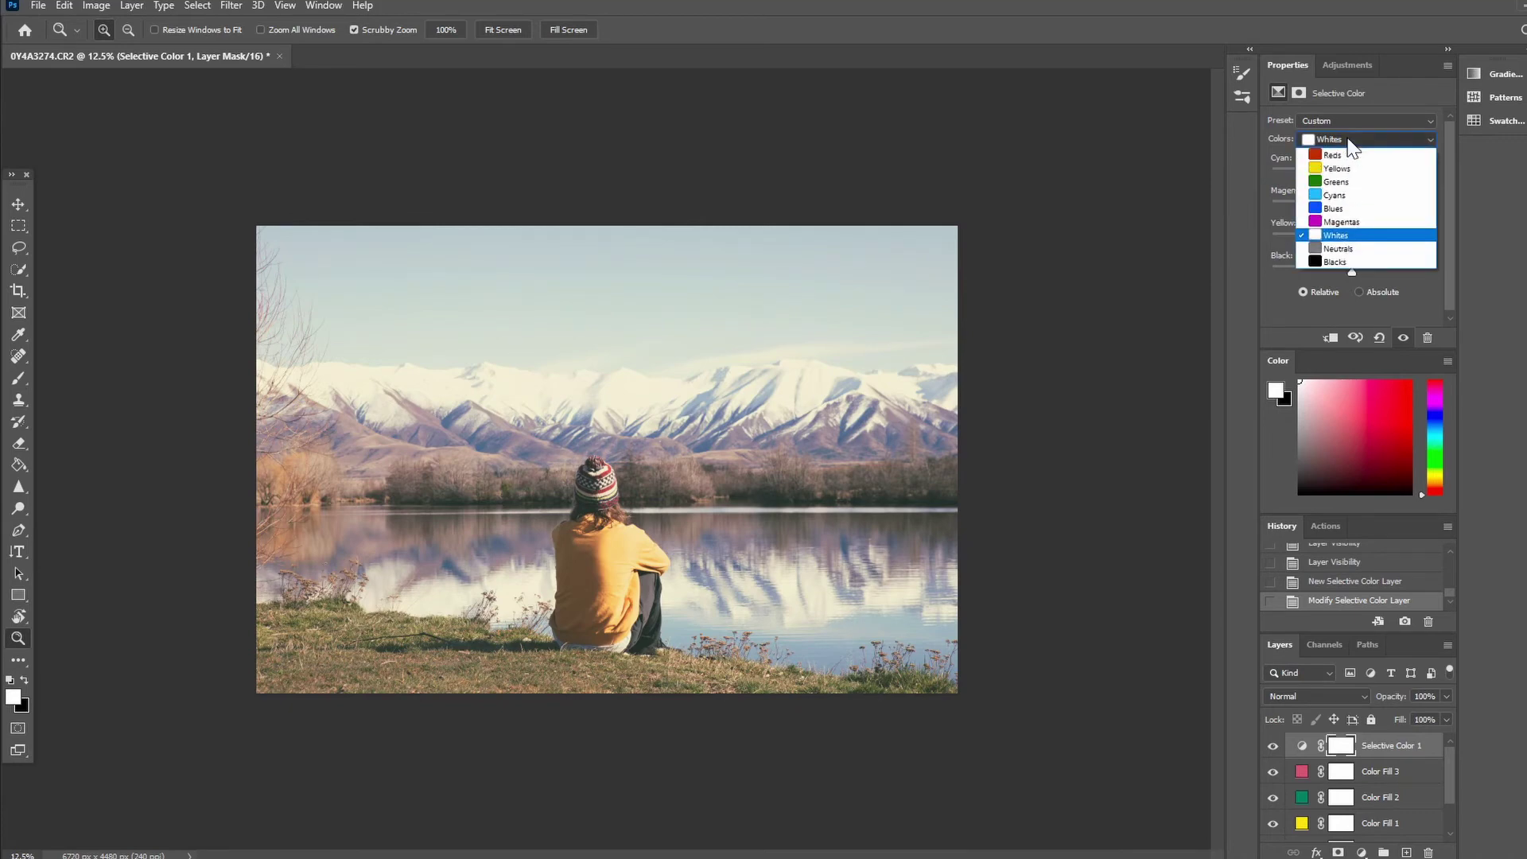
click(1345, 248)
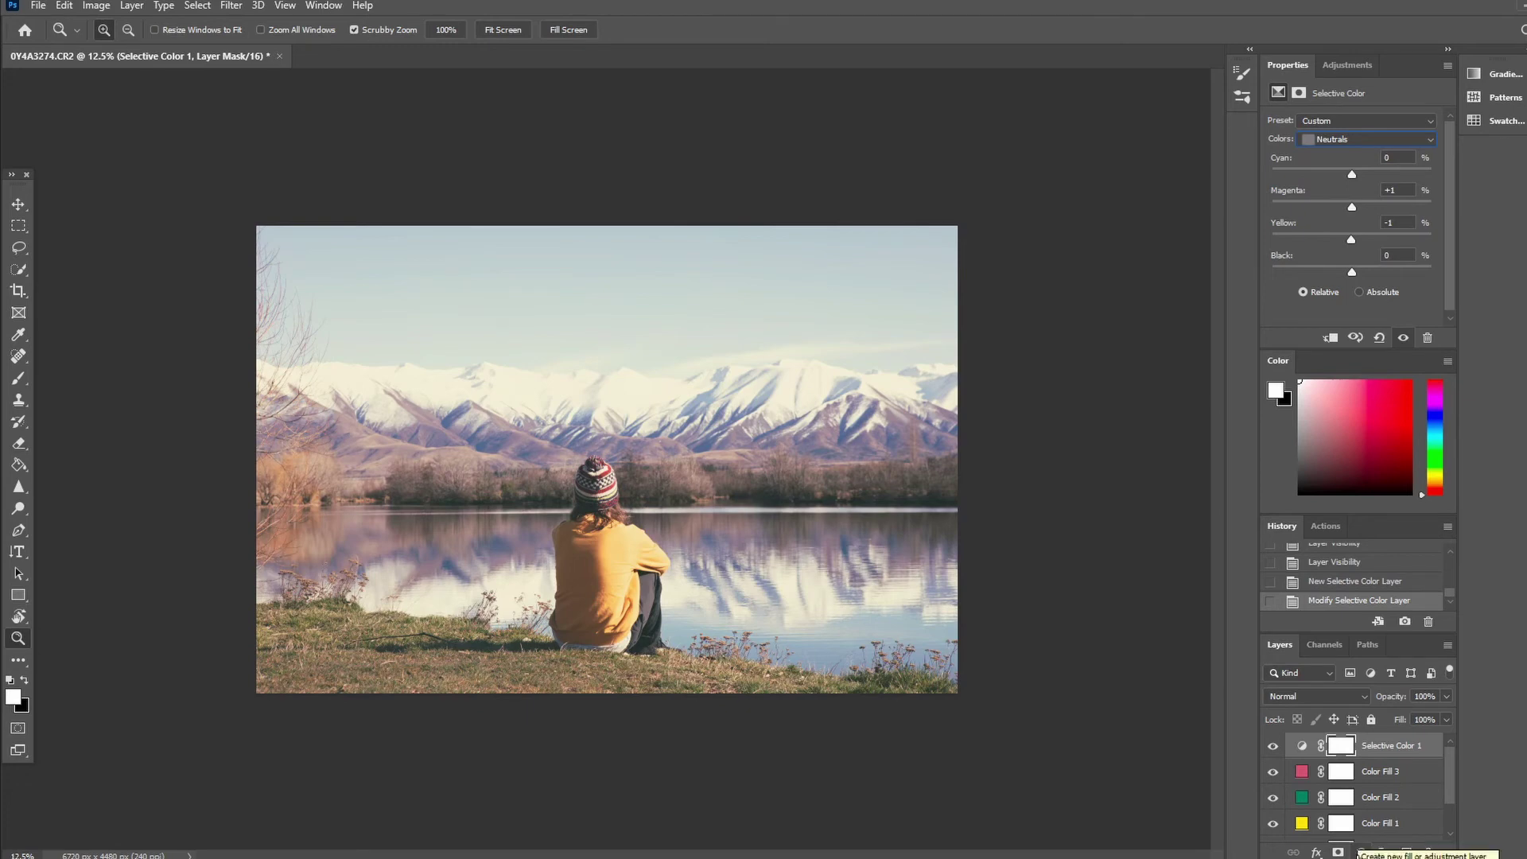
Add a Vibrance 1 layer at Vibrance -8, Saturation 0, toggling its visibility to compare.
click(1357, 849)
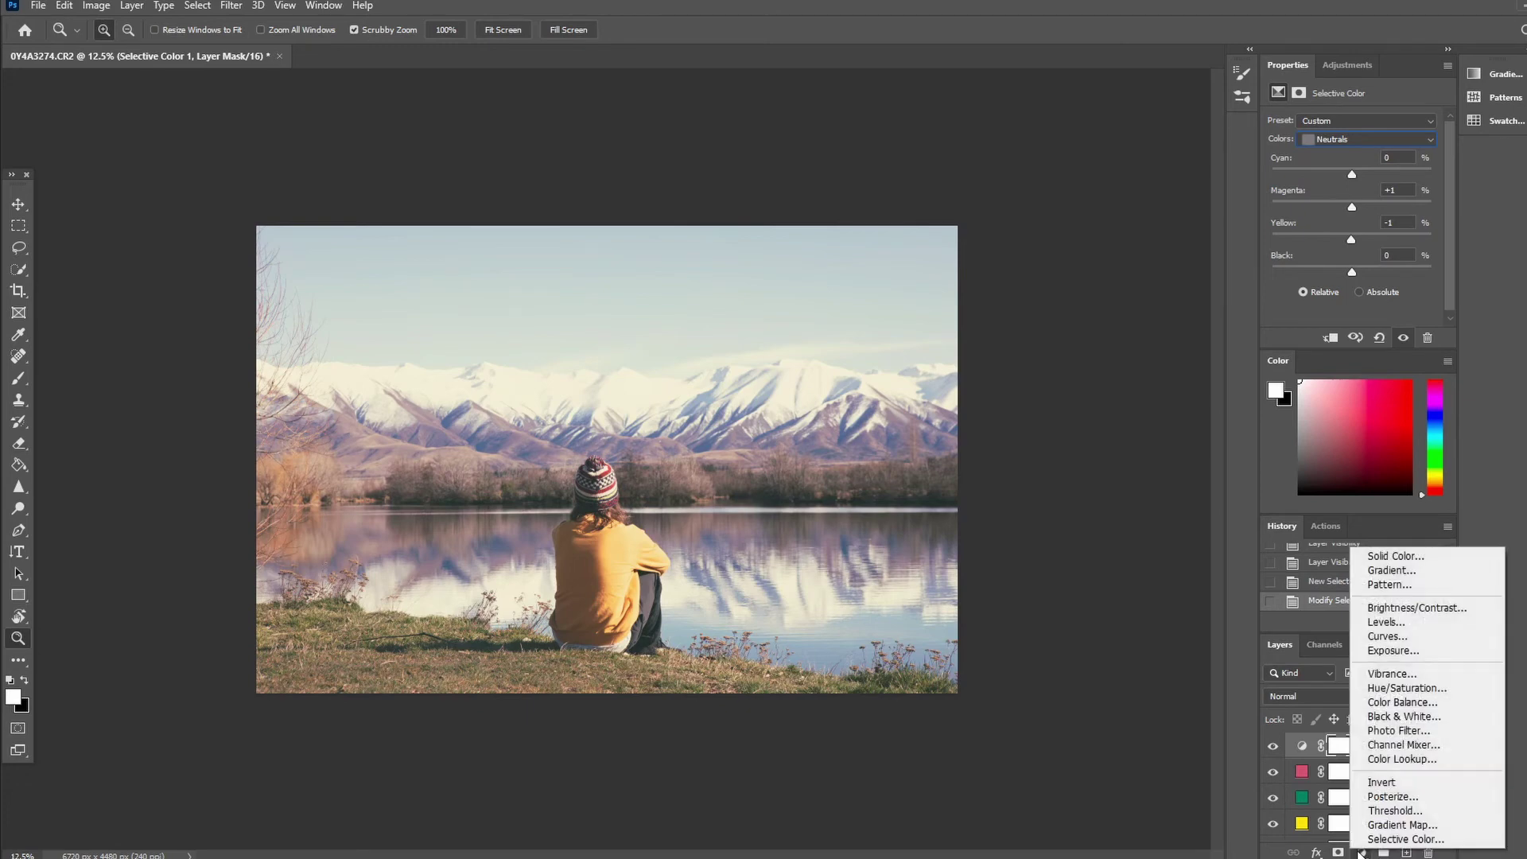
click(1384, 673)
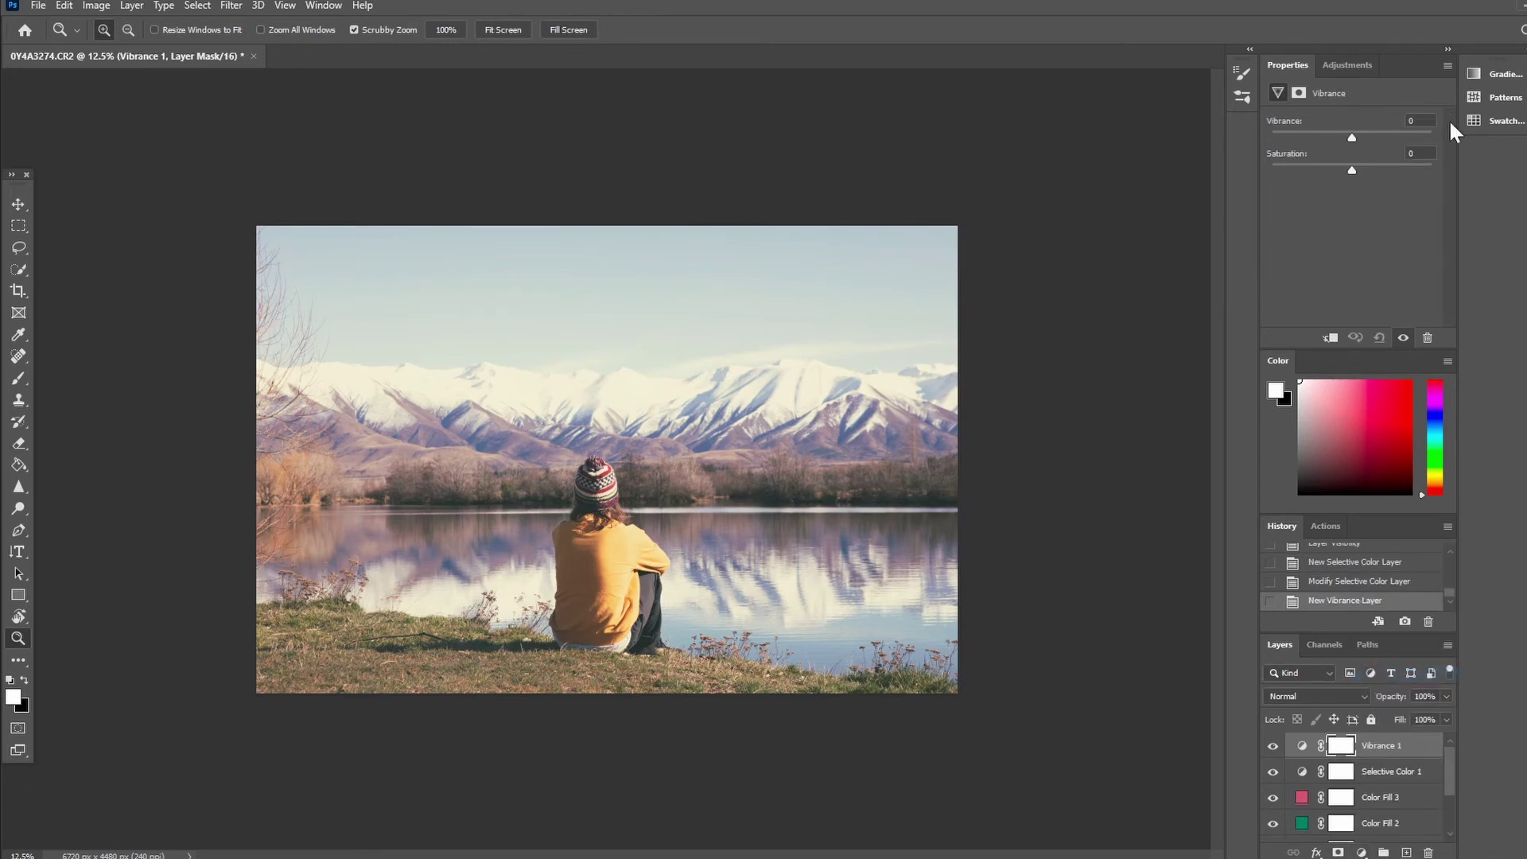
click(1352, 137)
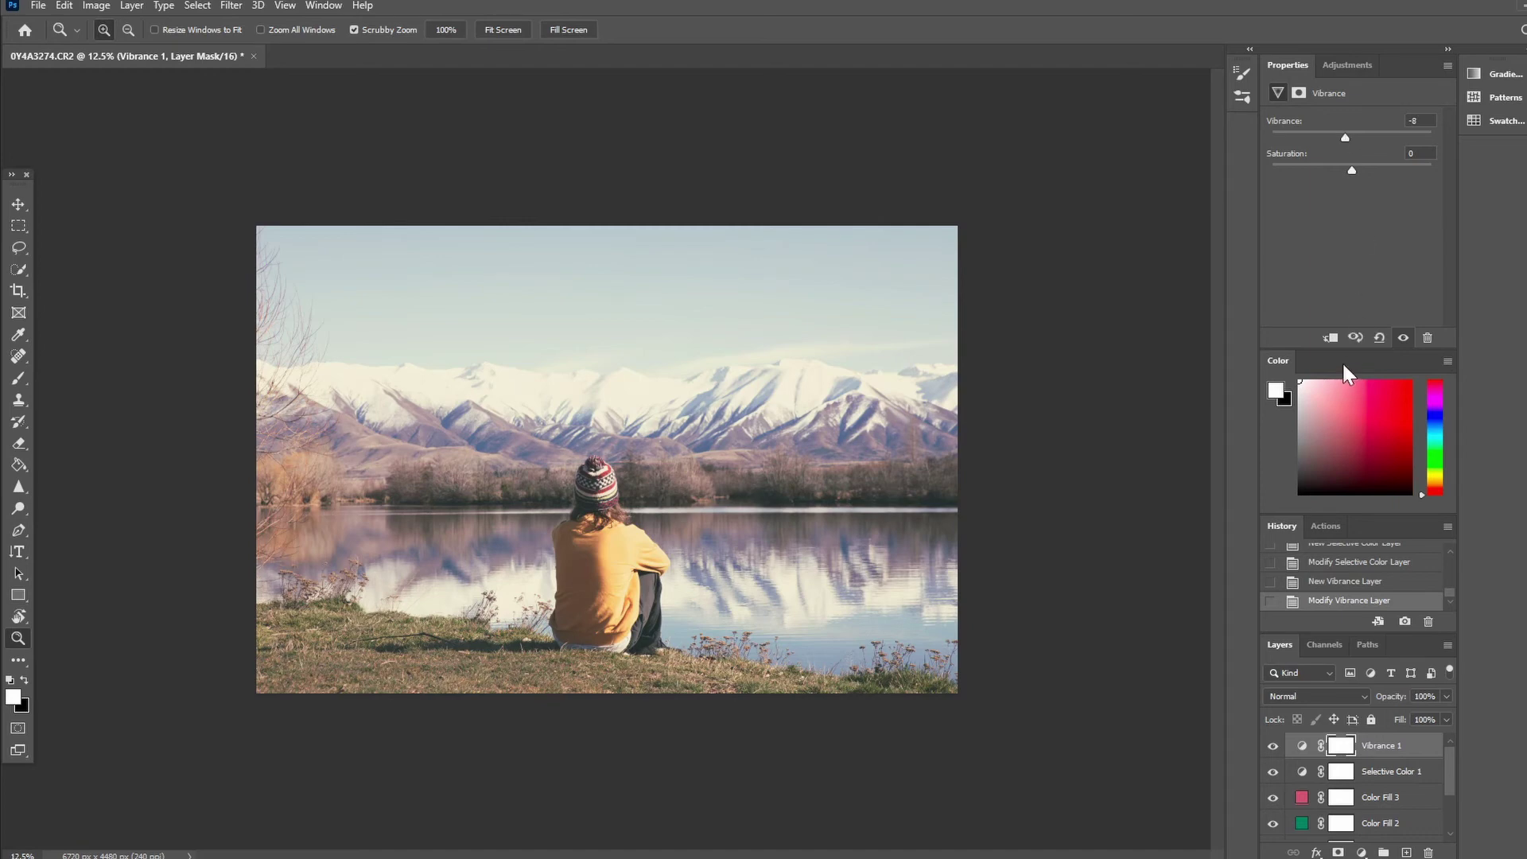
click(1271, 747)
click(1271, 746)
scroll(1398, 577, up, 5)
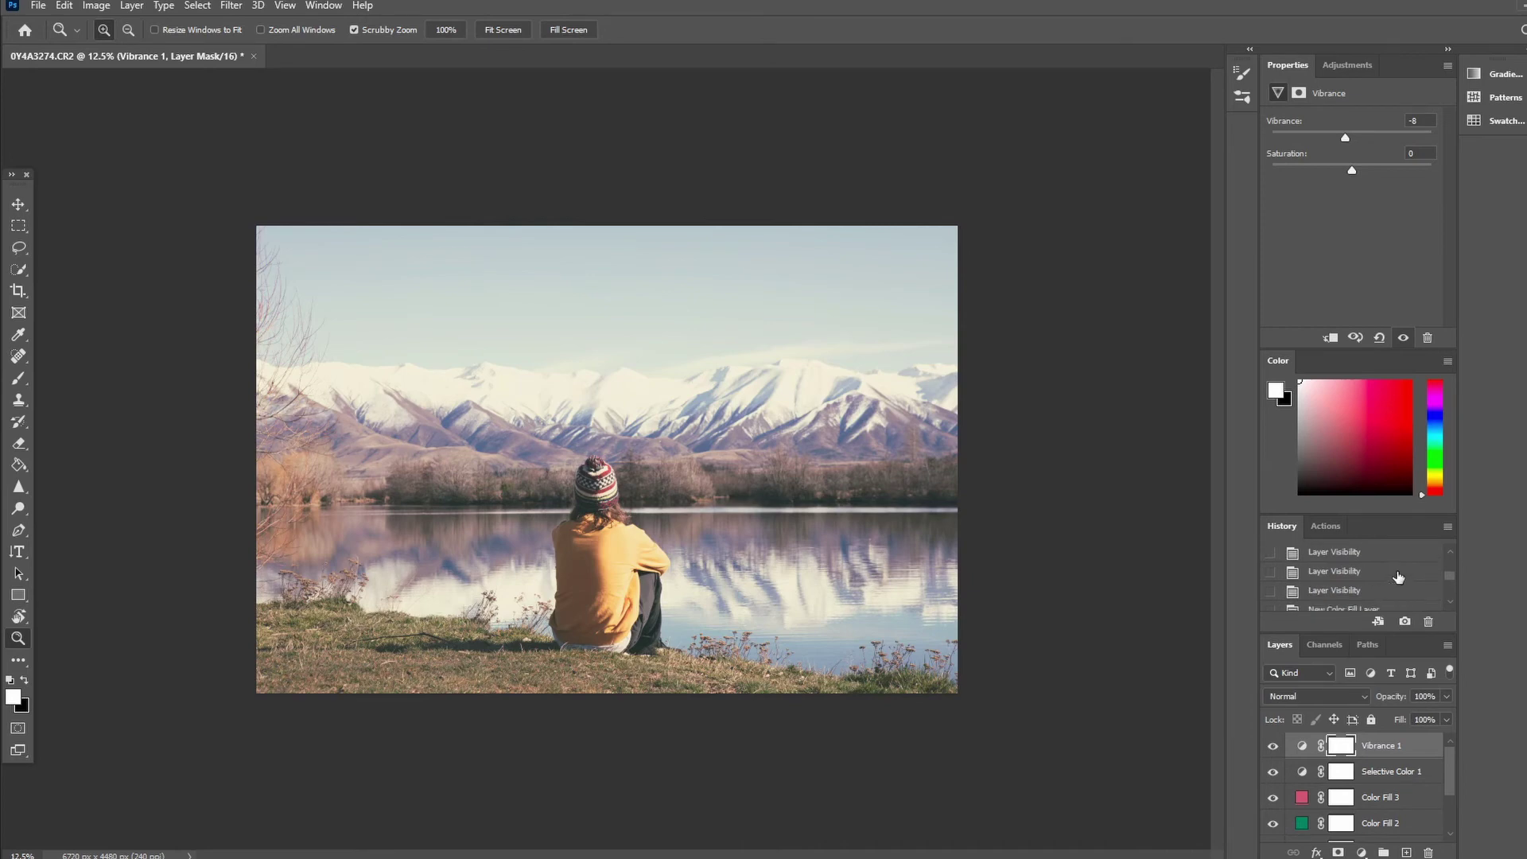
Restore Snapshot 1 from History, bringing back Curves 1, three colour fills, Selective Color 1 and Vibrance 1.
scroll(1398, 576, up, 5)
click(1385, 558)
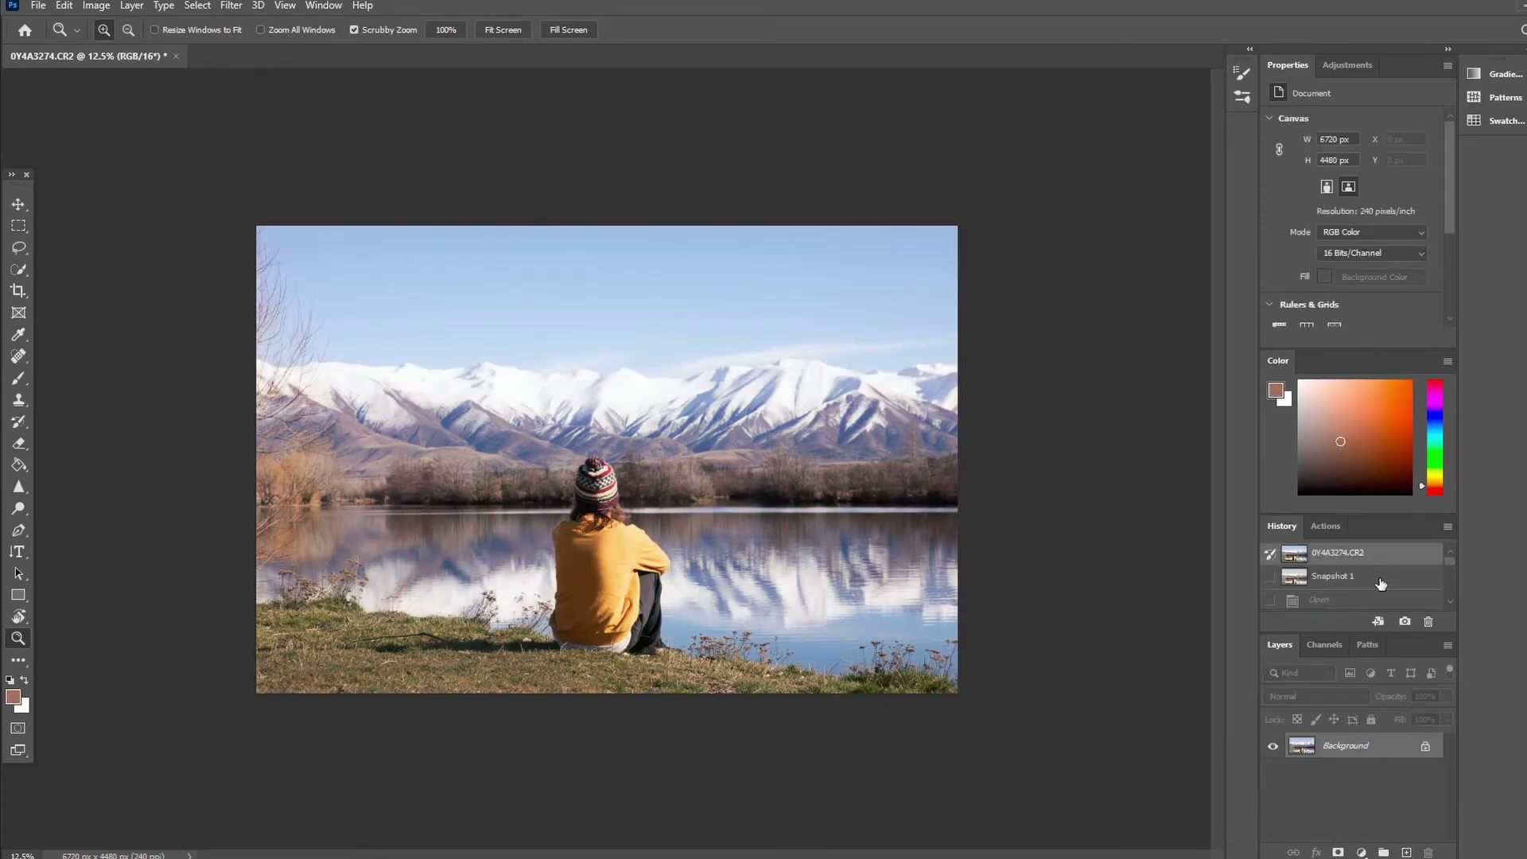
click(1381, 585)
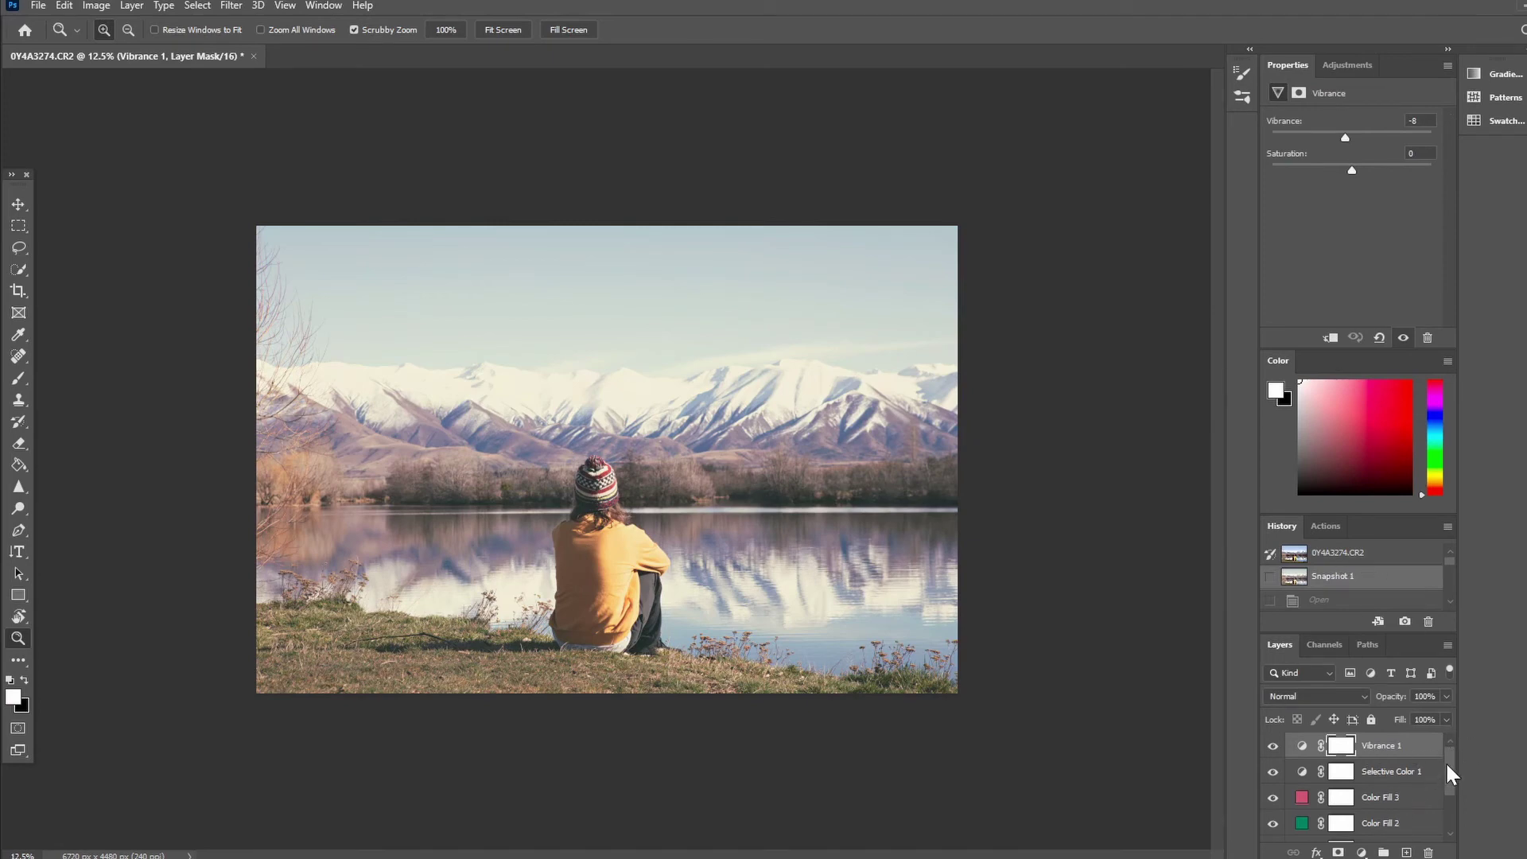
scroll(1446, 765, down, 3)
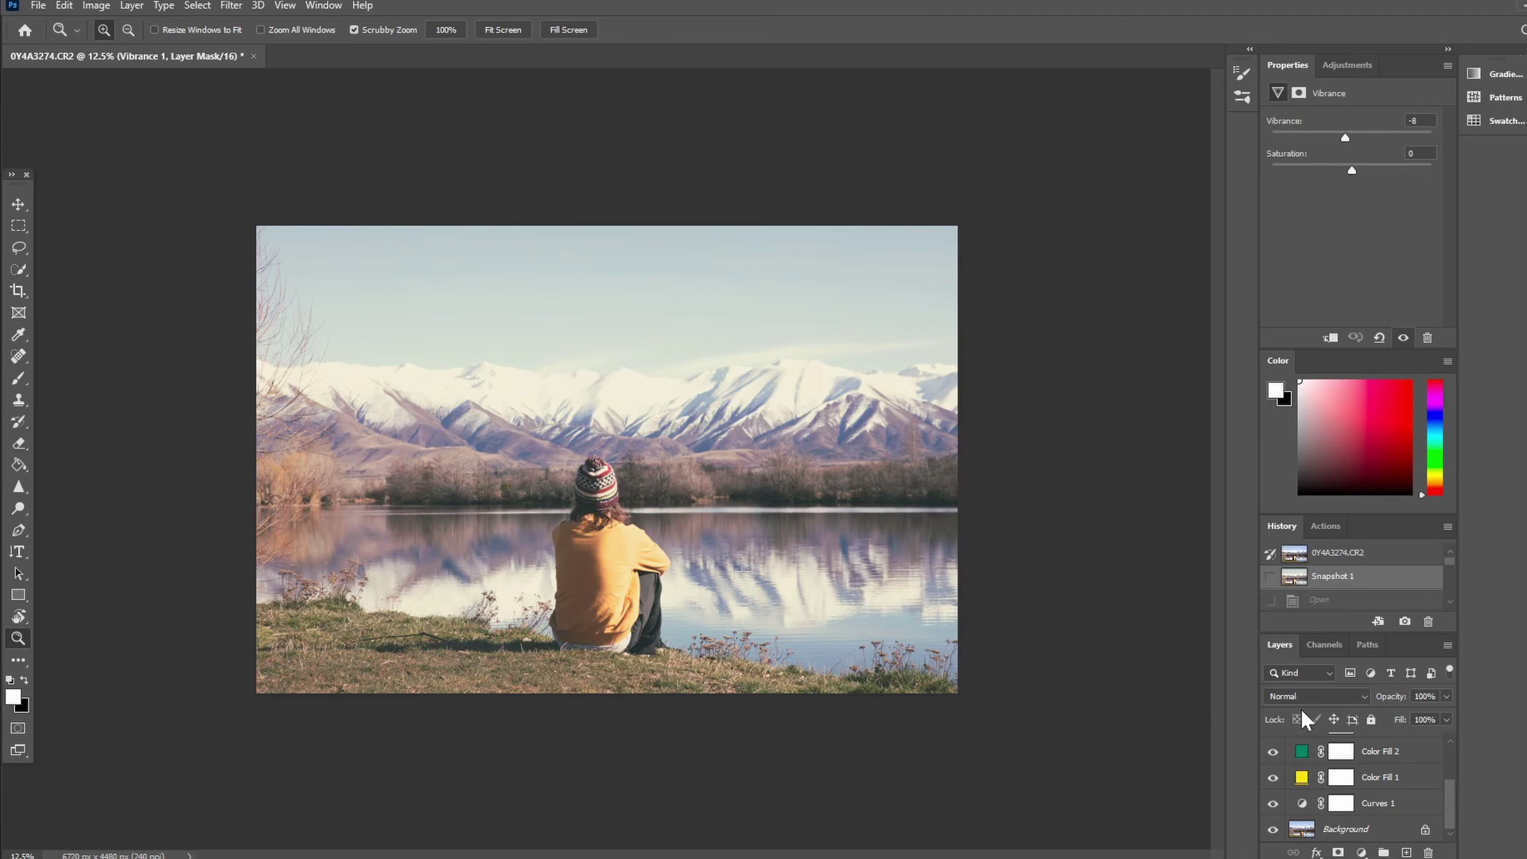
Copy the Background layer and give the copy Add Noise at 13.93%, Gaussian, Monochromatic.
click(1378, 829)
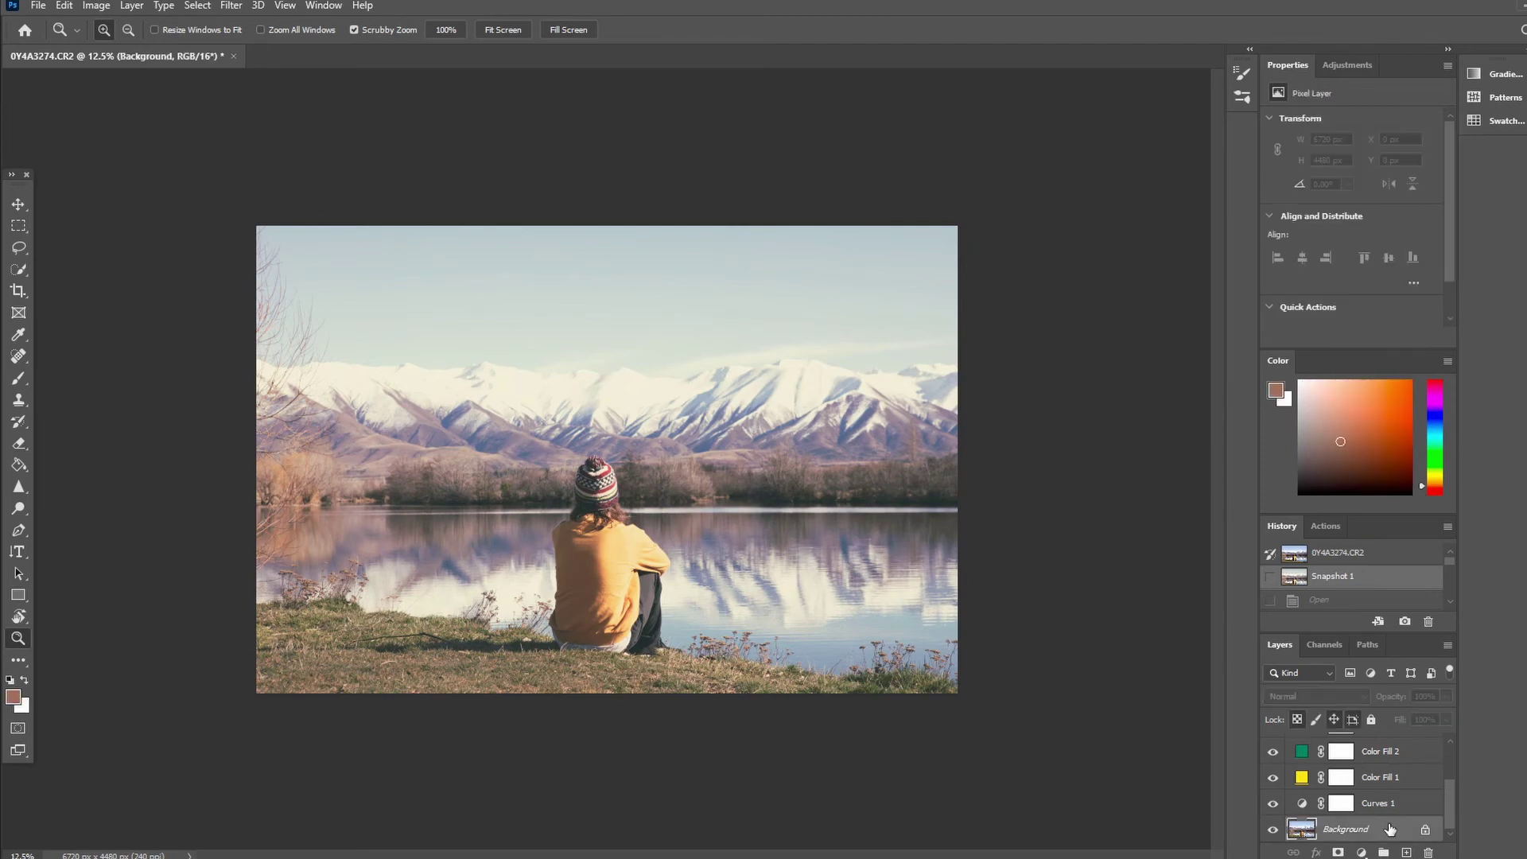
mouse_move(1390, 829)
mouse_down()
mouse_move(1420, 848)
mouse_move(1406, 852)
mouse_up()
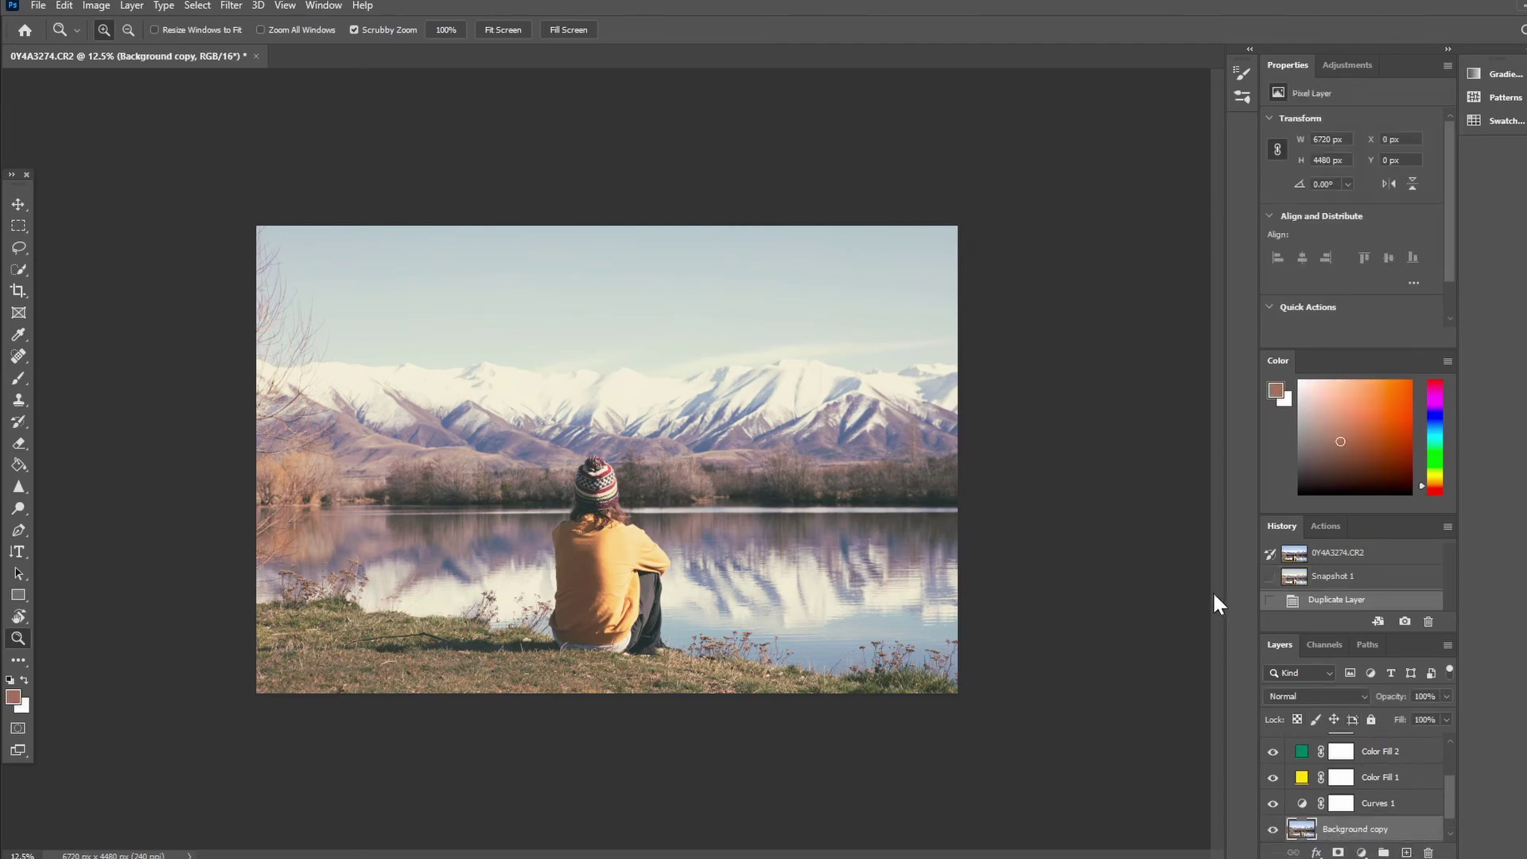
click(235, 4)
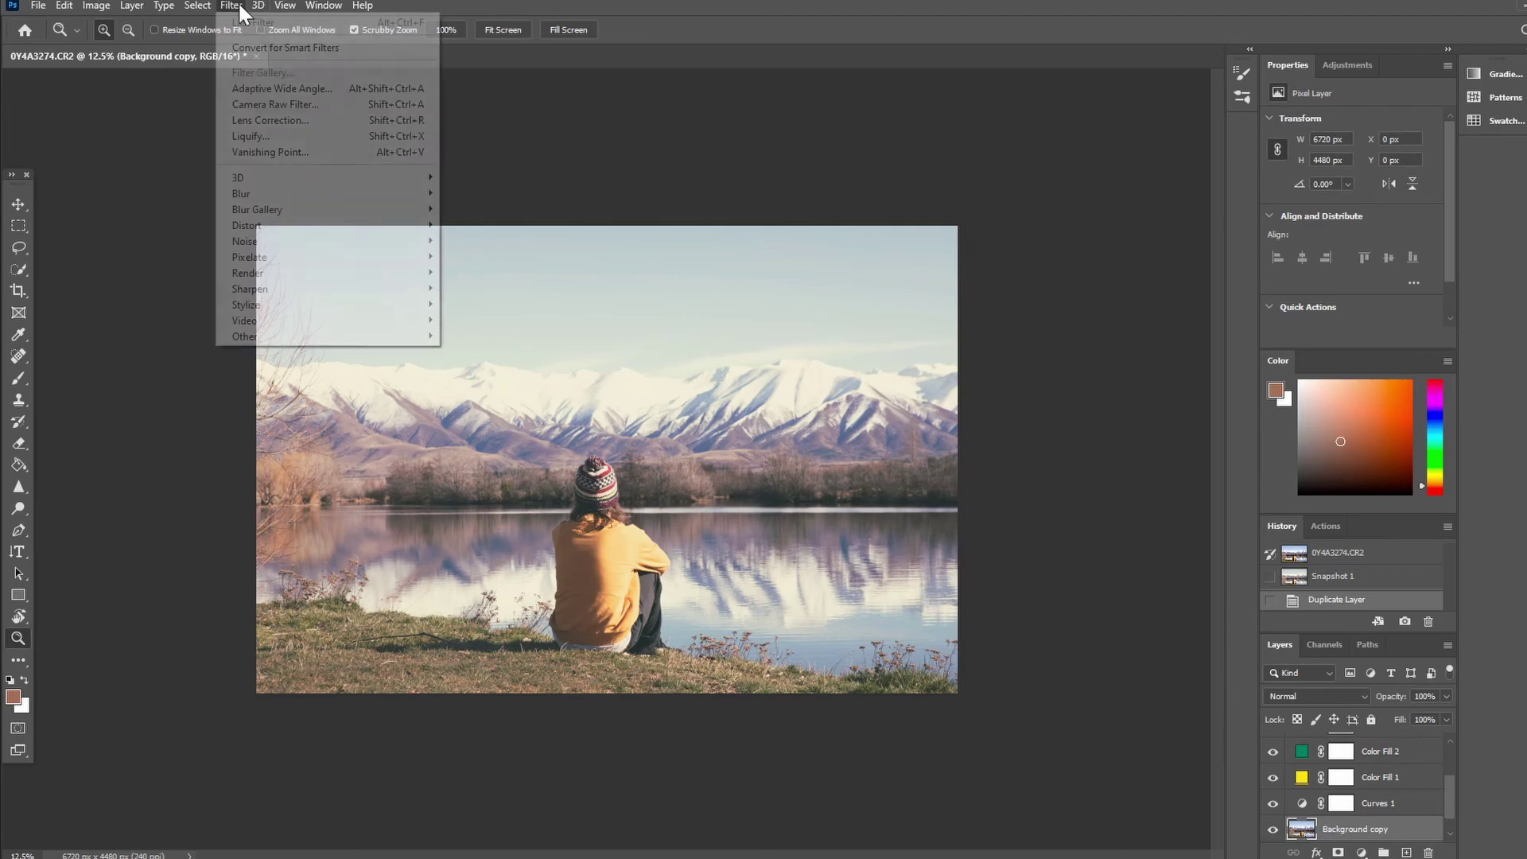
mouse_move(346, 253)
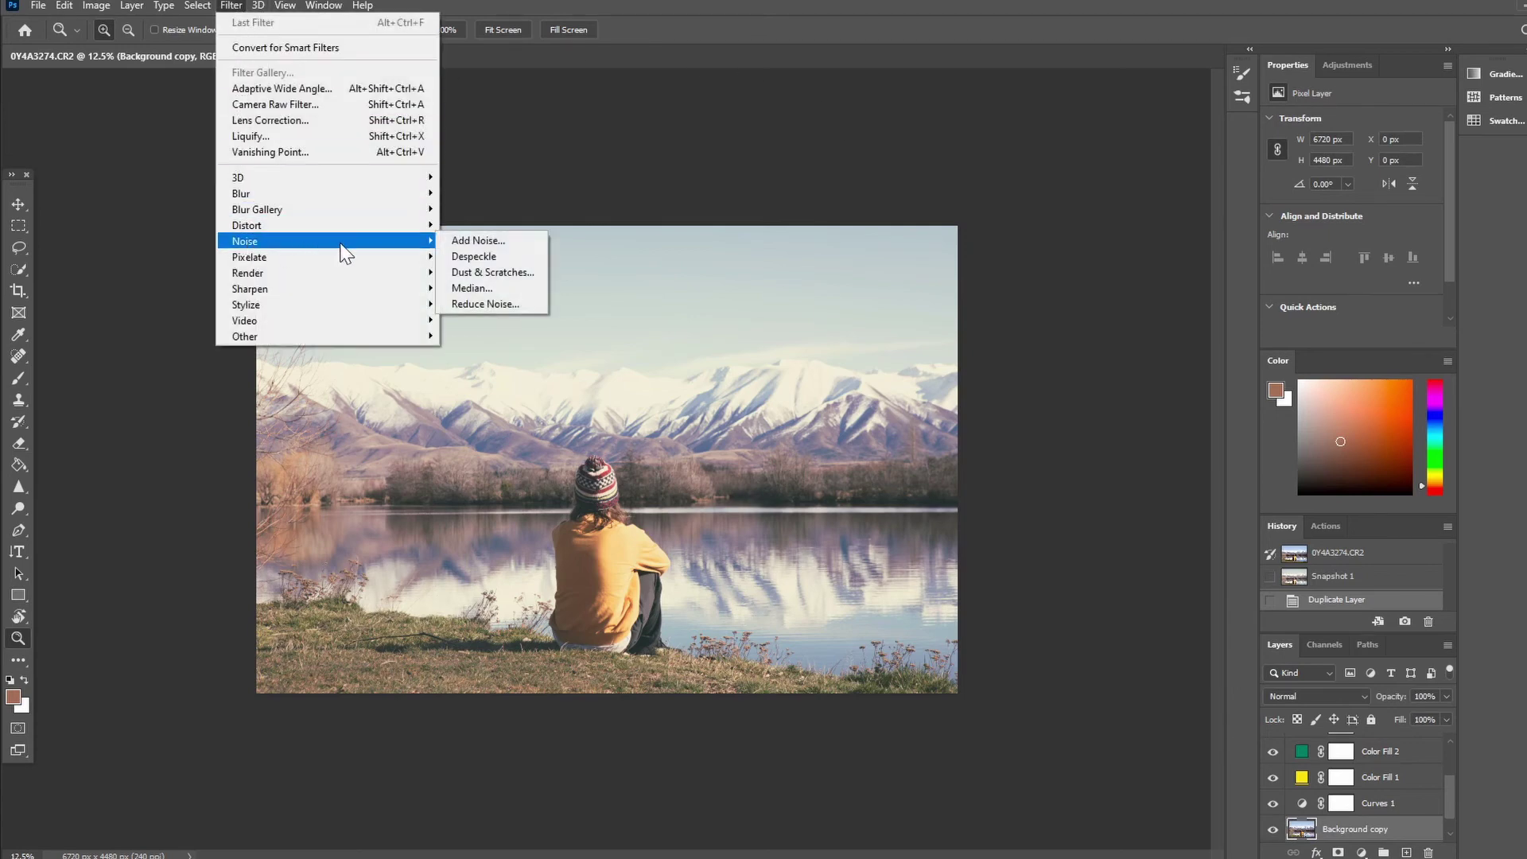
click(478, 240)
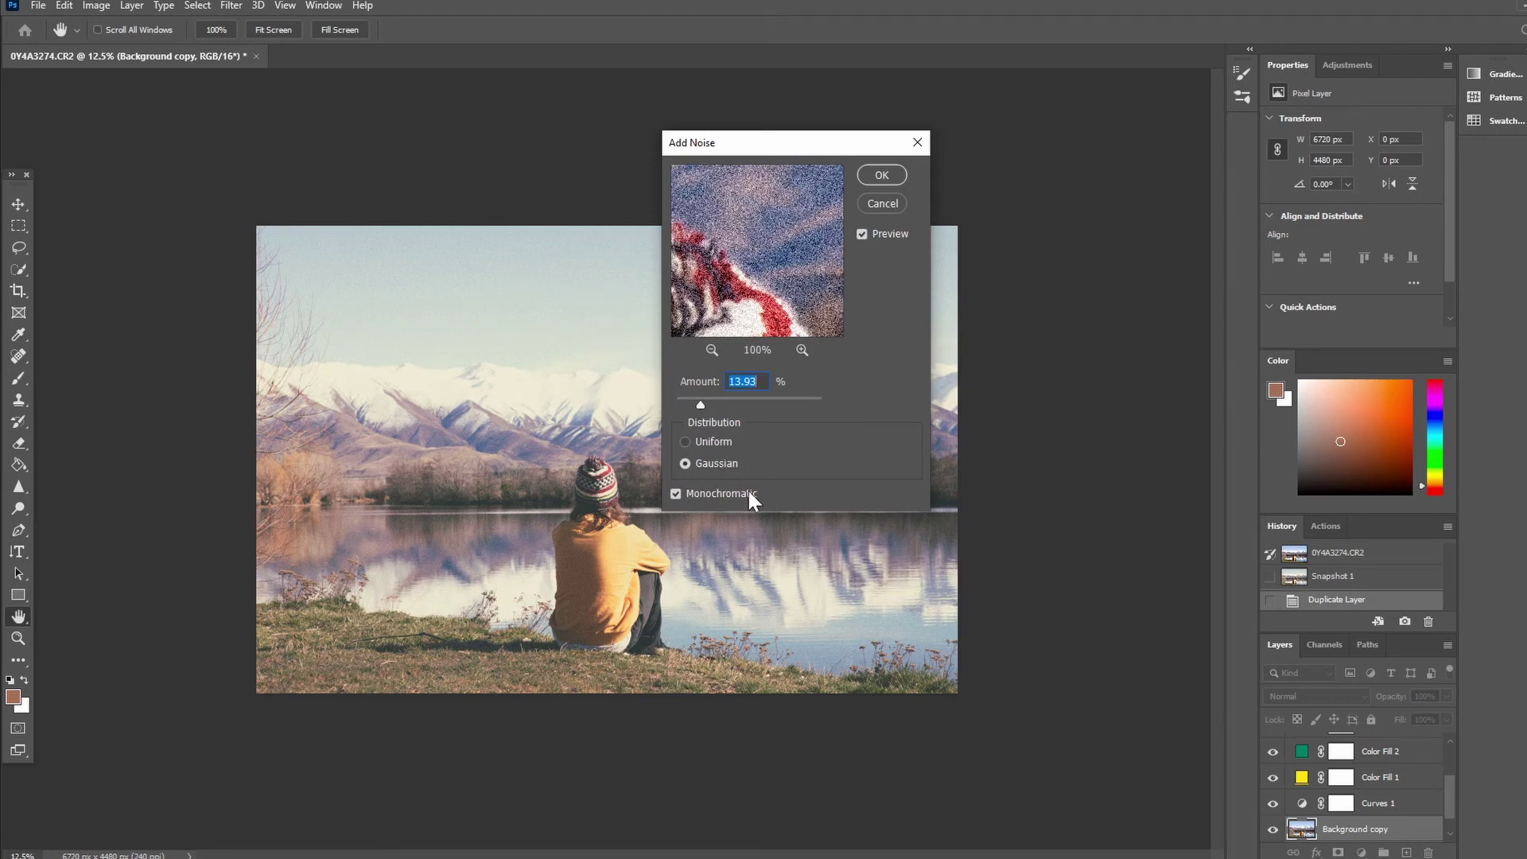
click(675, 493)
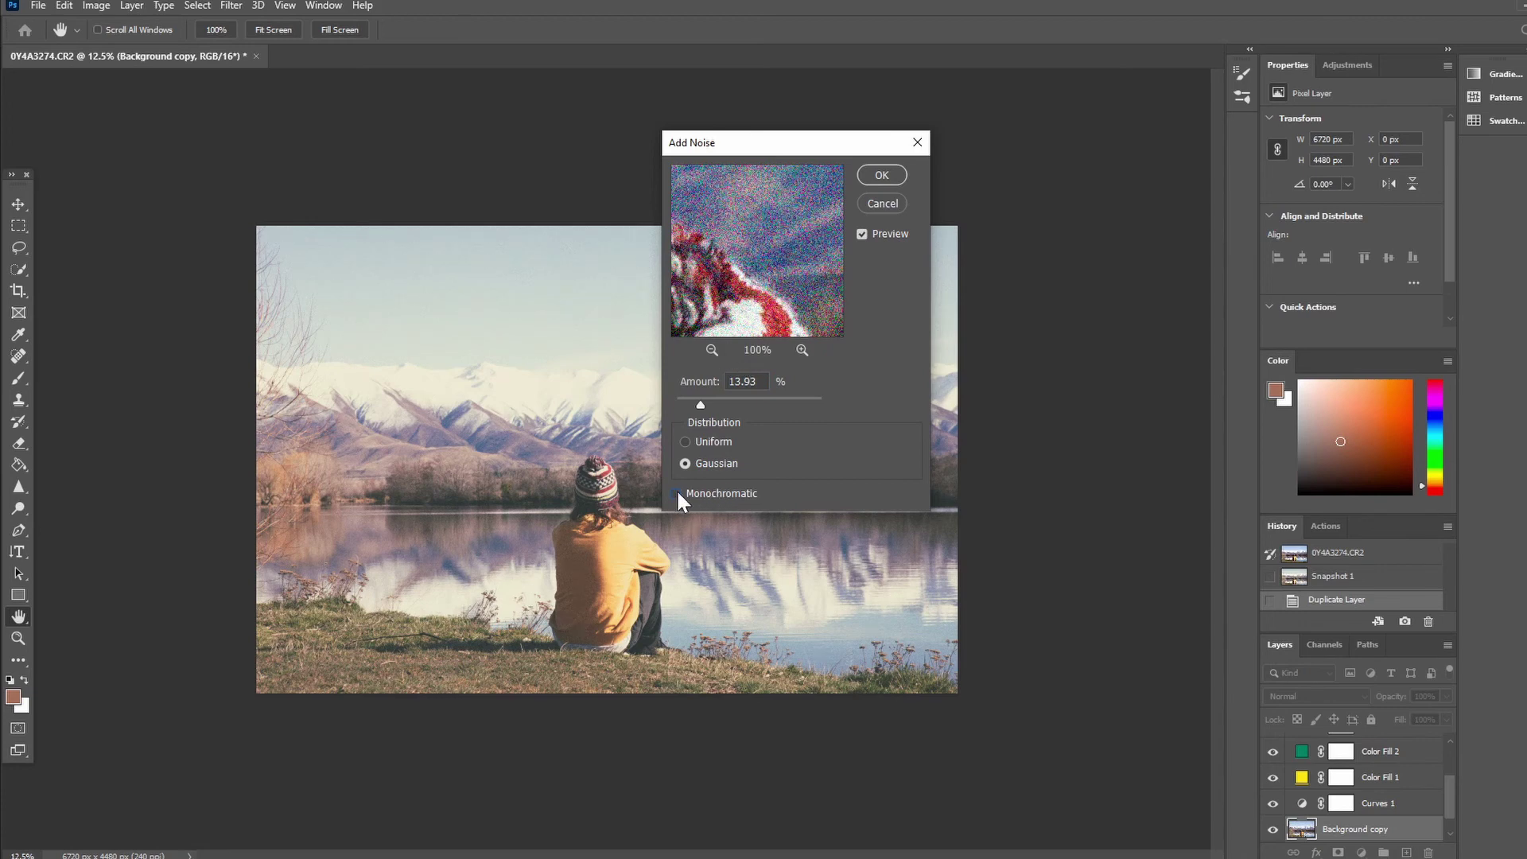
click(676, 494)
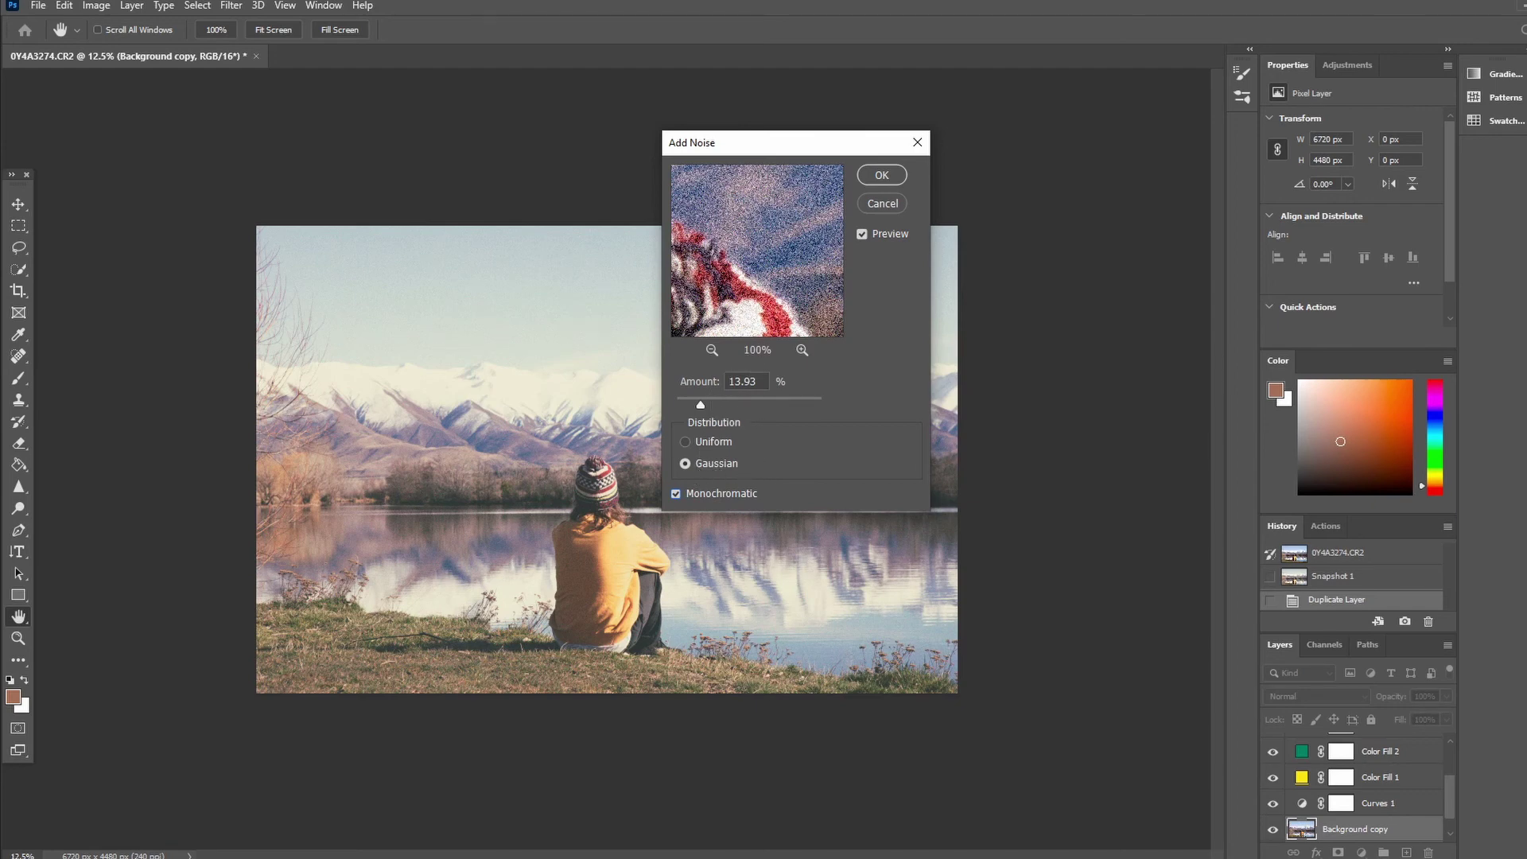
click(883, 174)
key(z)
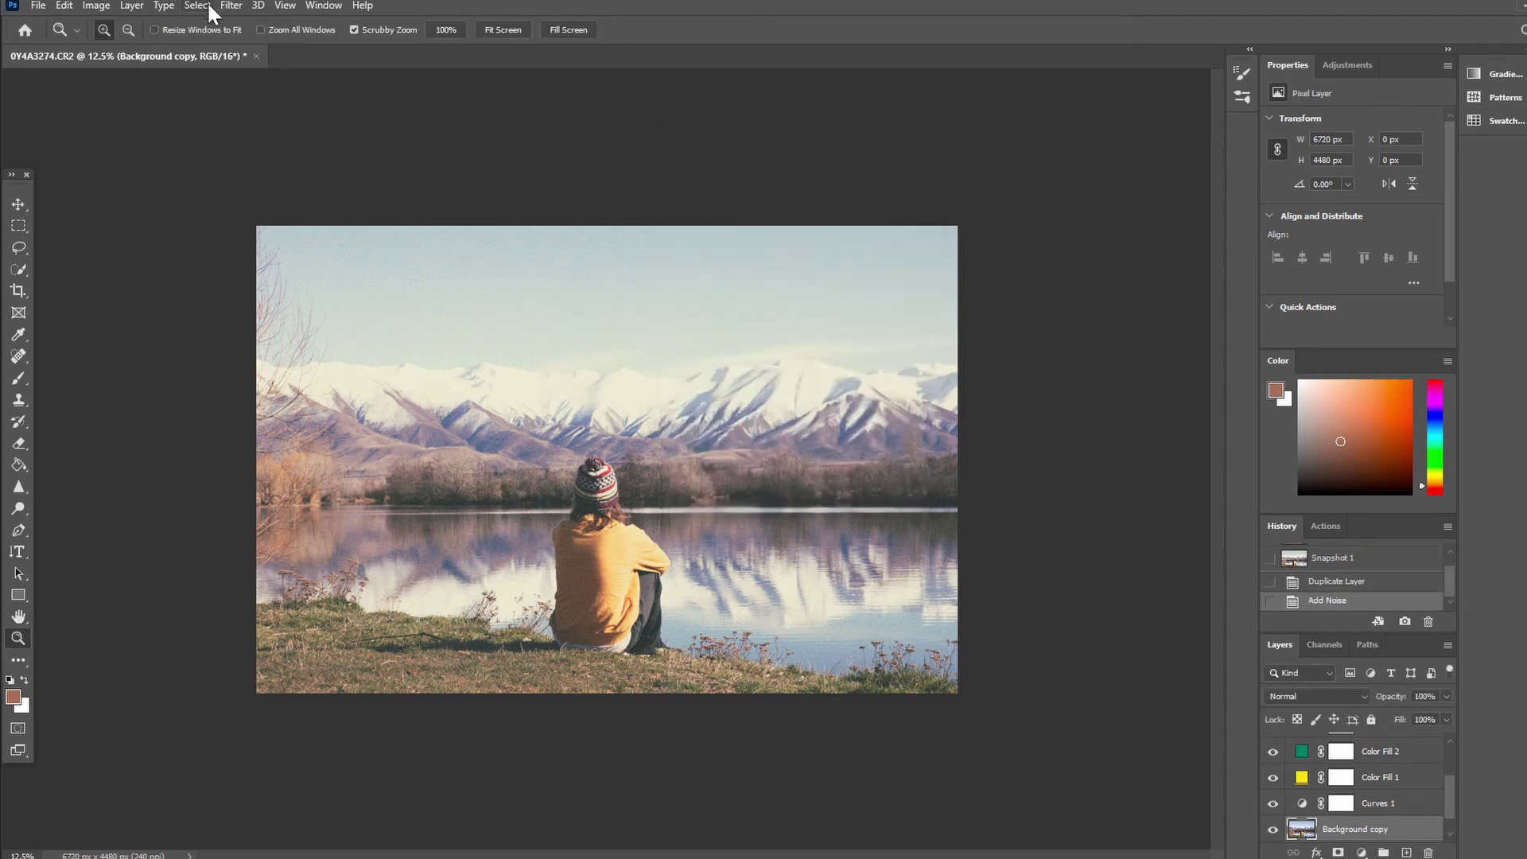
Apply a 2.0-pixel Gaussian Blur to Background copy, previewing its effect on the knitted hat.
click(236, 8)
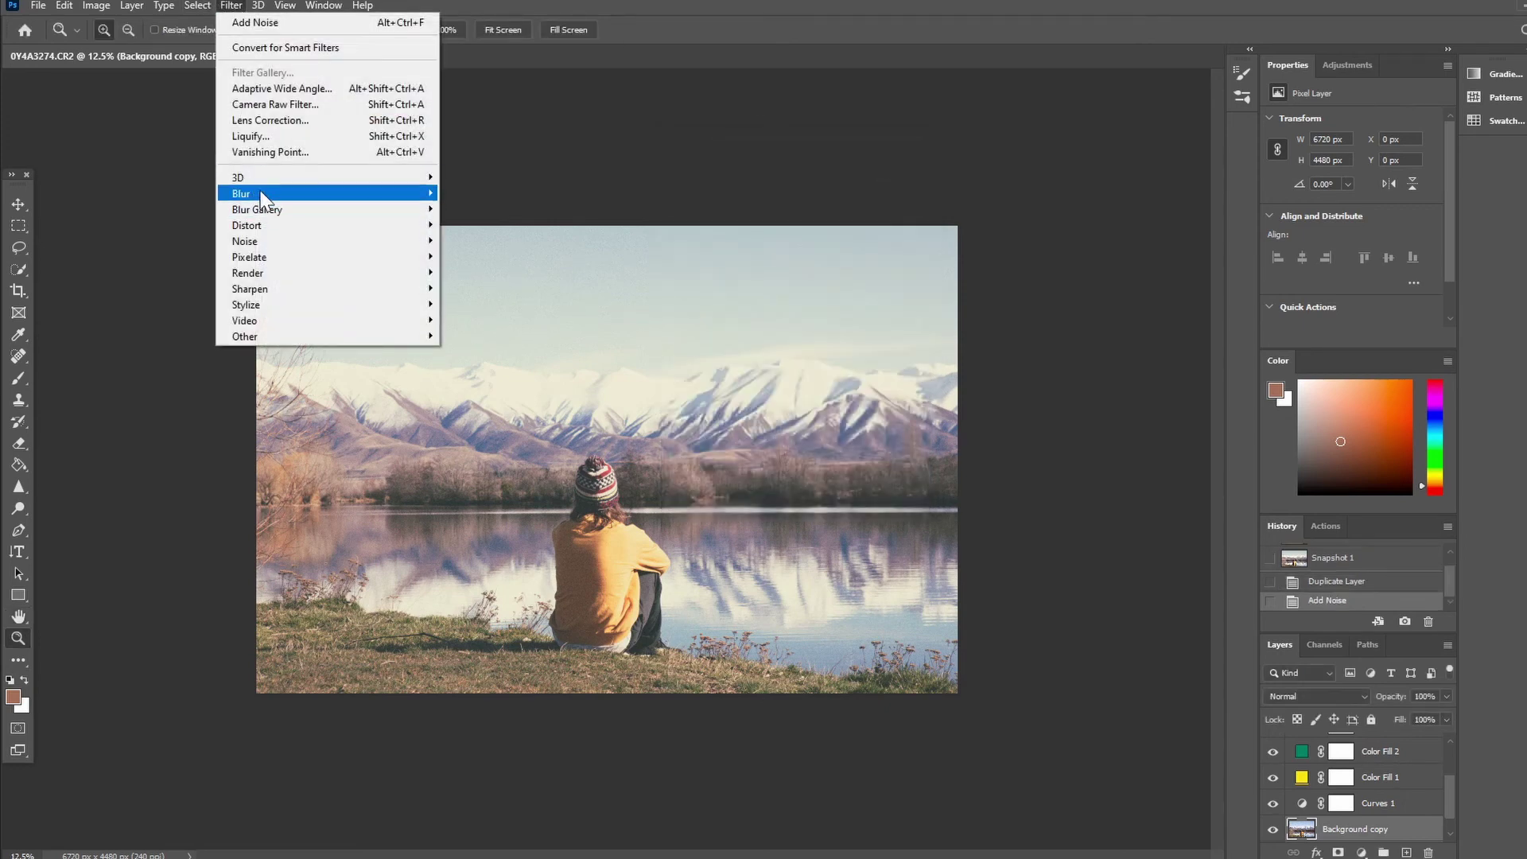
mouse_move(309, 201)
click(477, 256)
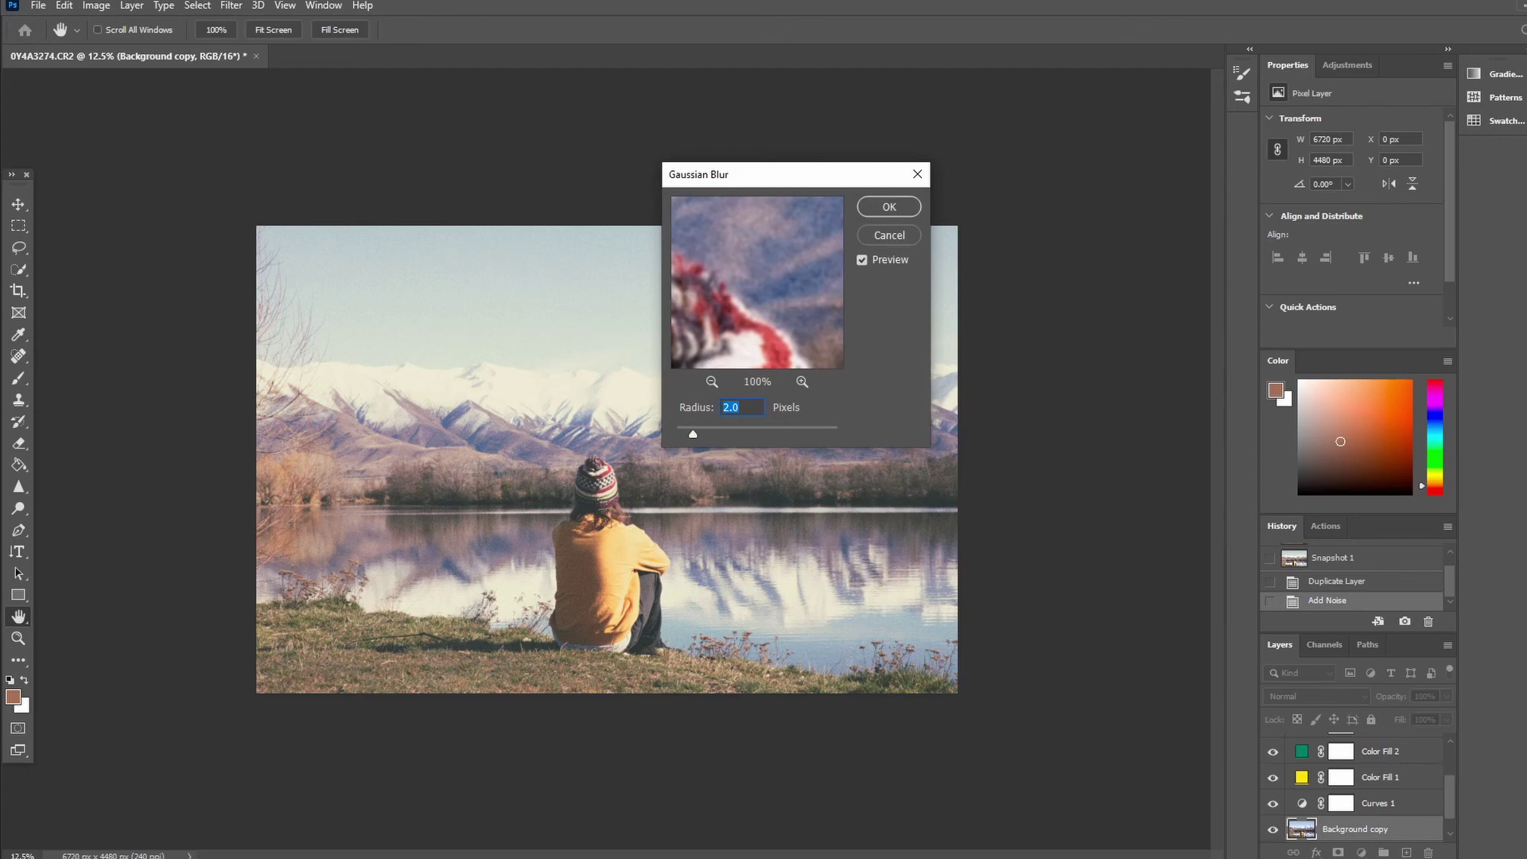
drag(760, 325, 756, 263)
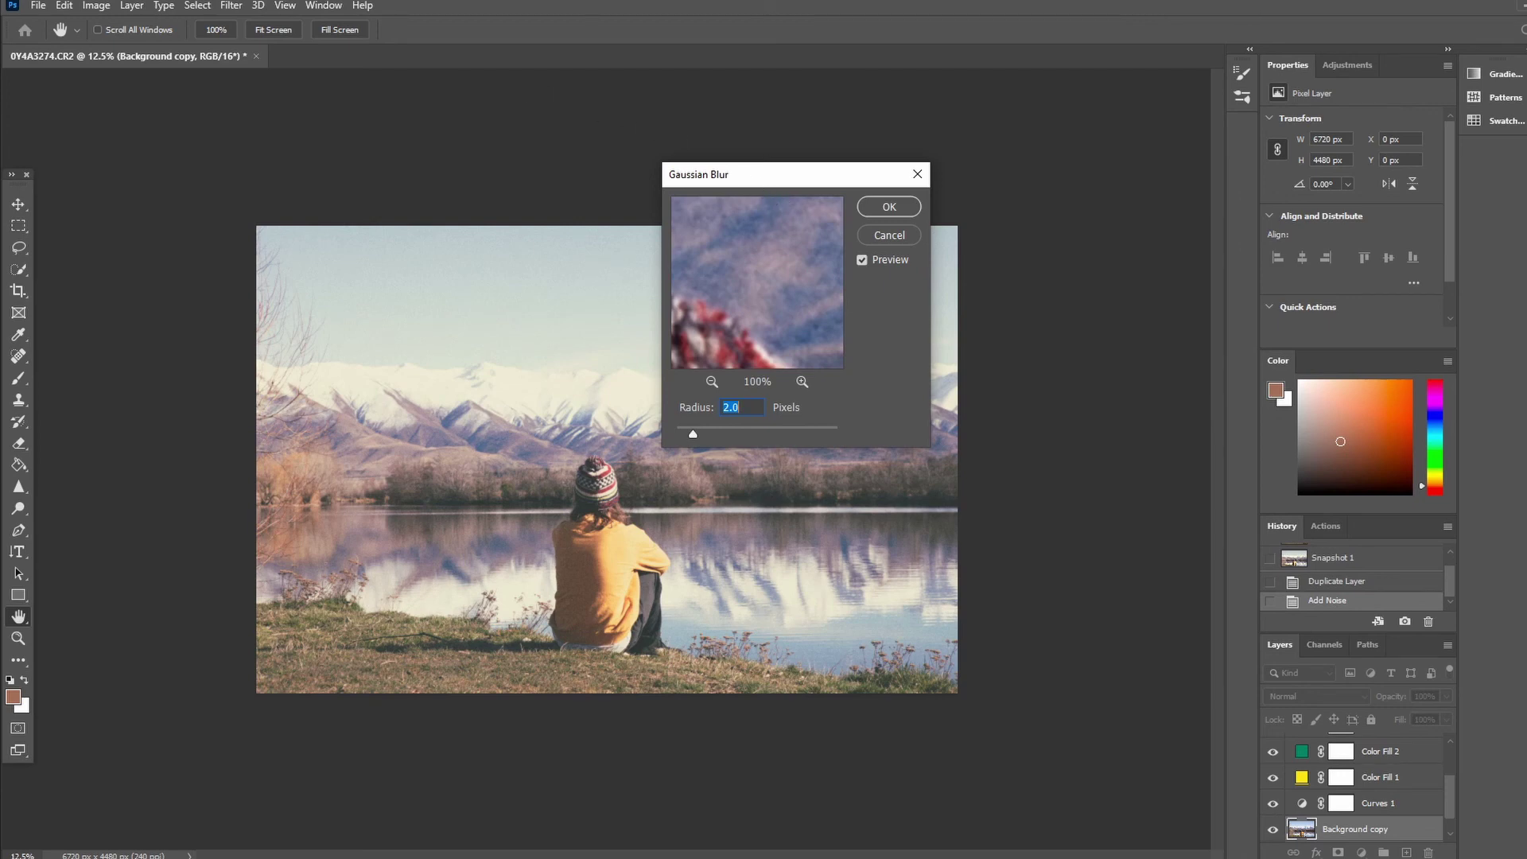
click(878, 206)
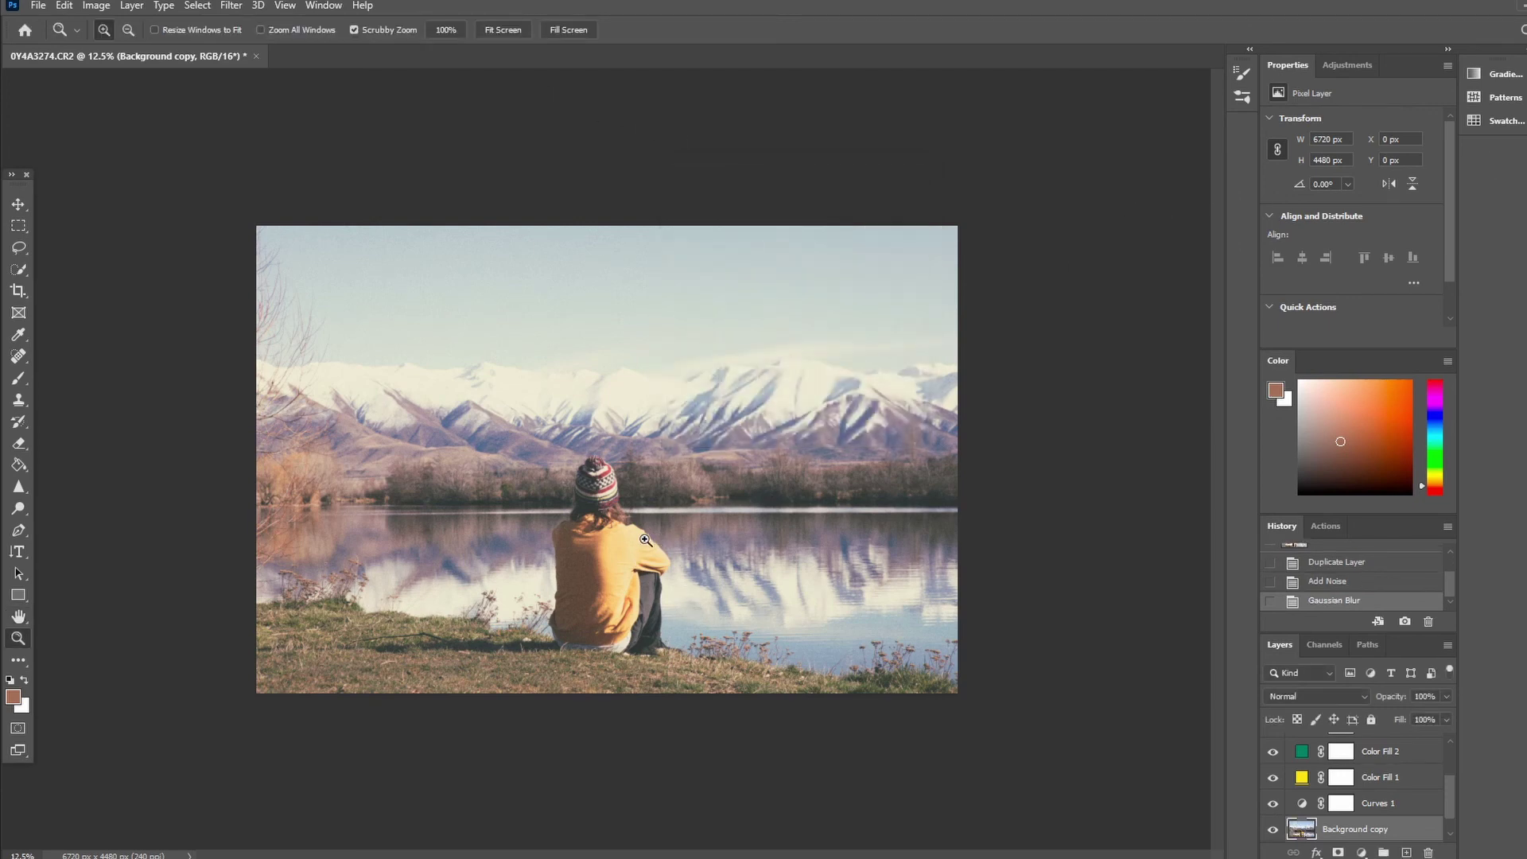
Zoom in on the woman's shoulder and set the grain layer's opacity to 70%.
drag(645, 540, 713, 609)
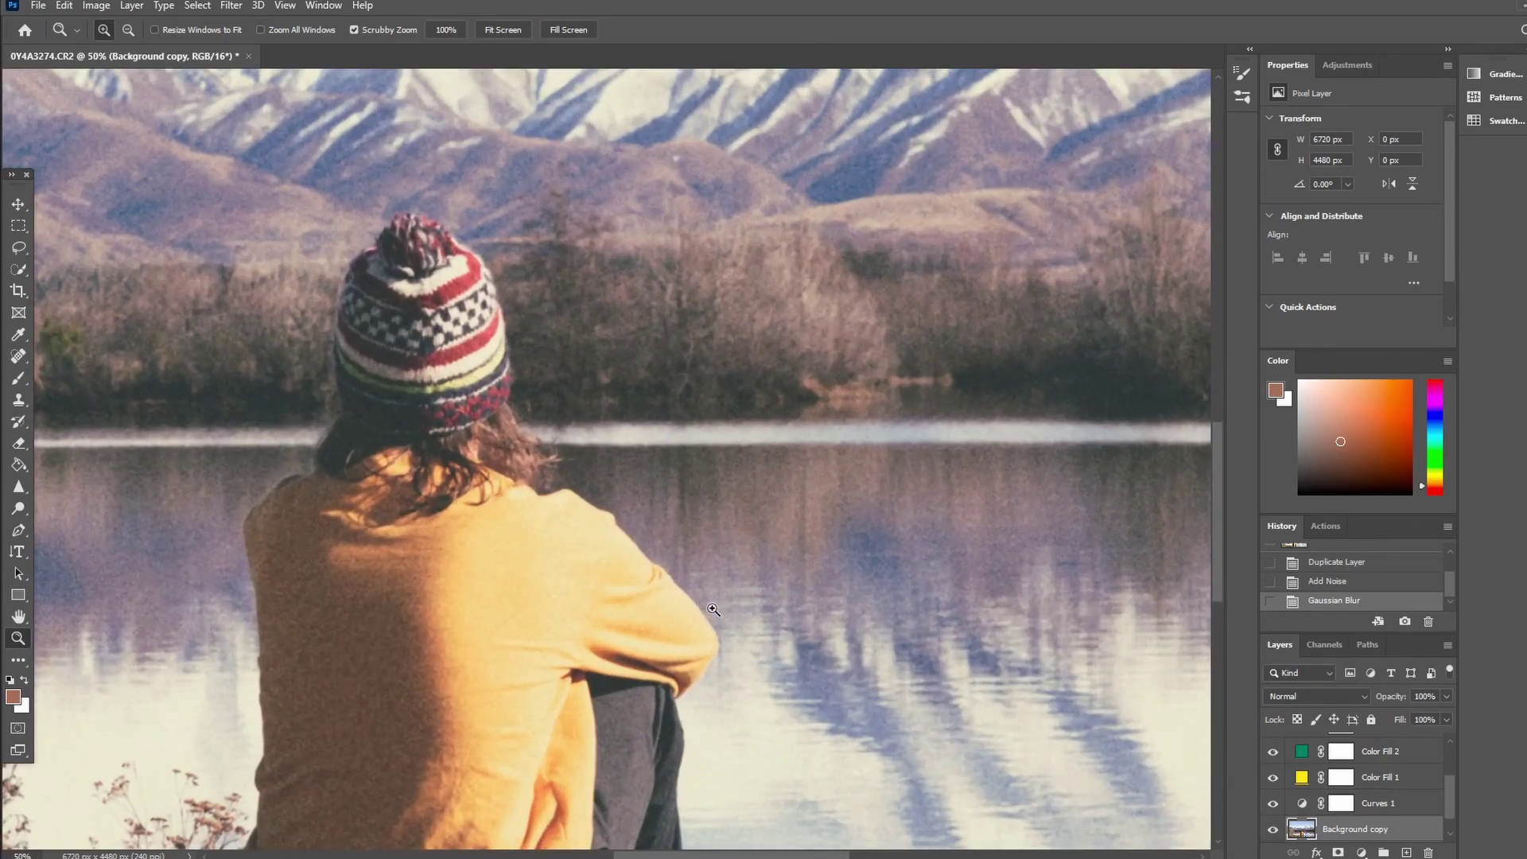
click(1449, 692)
drag(1419, 711, 1410, 710)
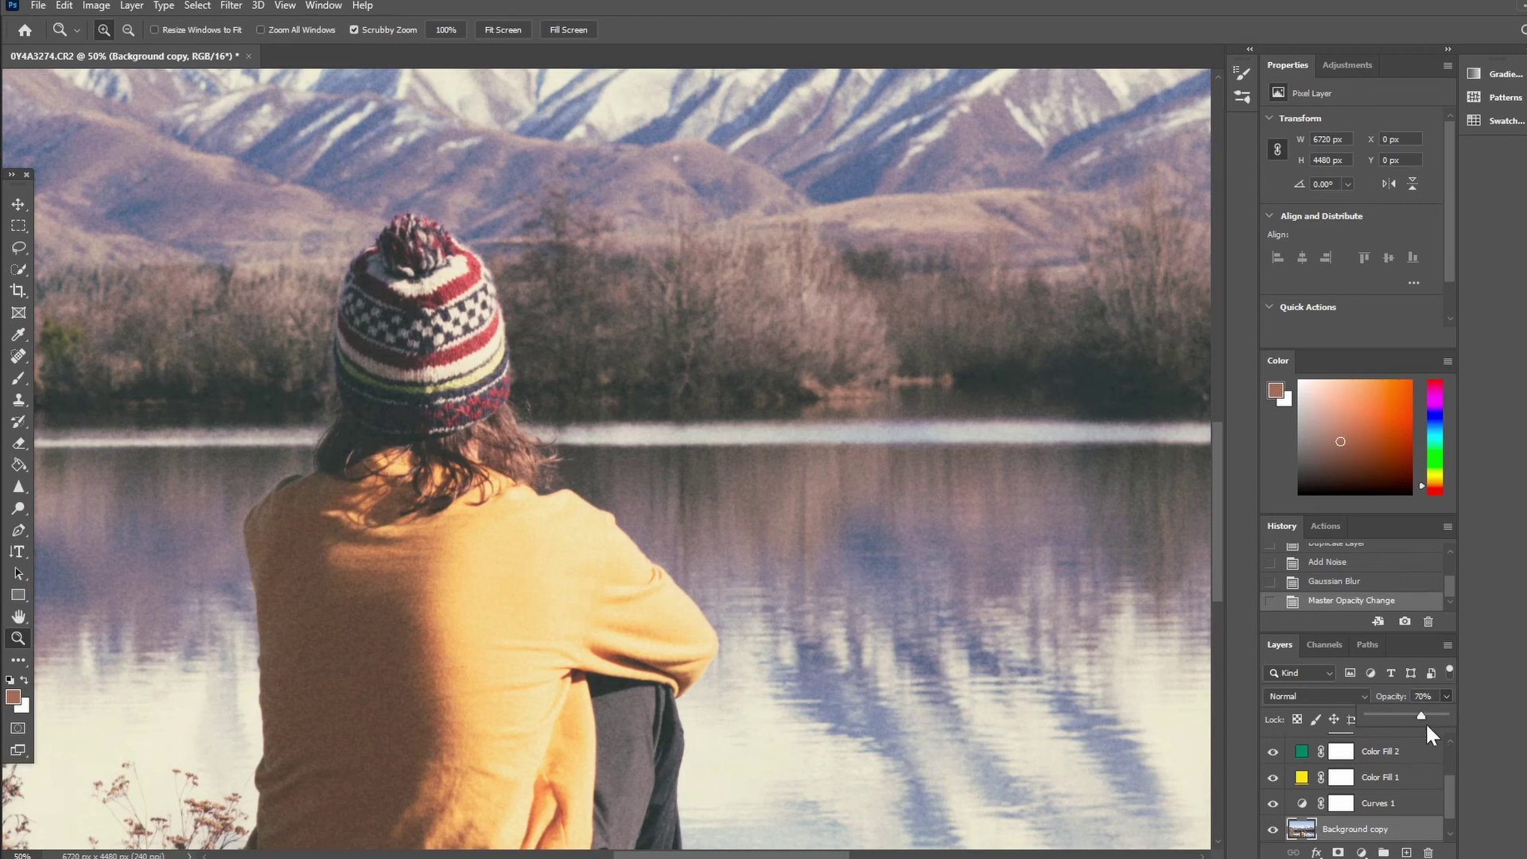
Fit the whole photo on screen, then zoom out to 12.5%.
right_click(779, 356)
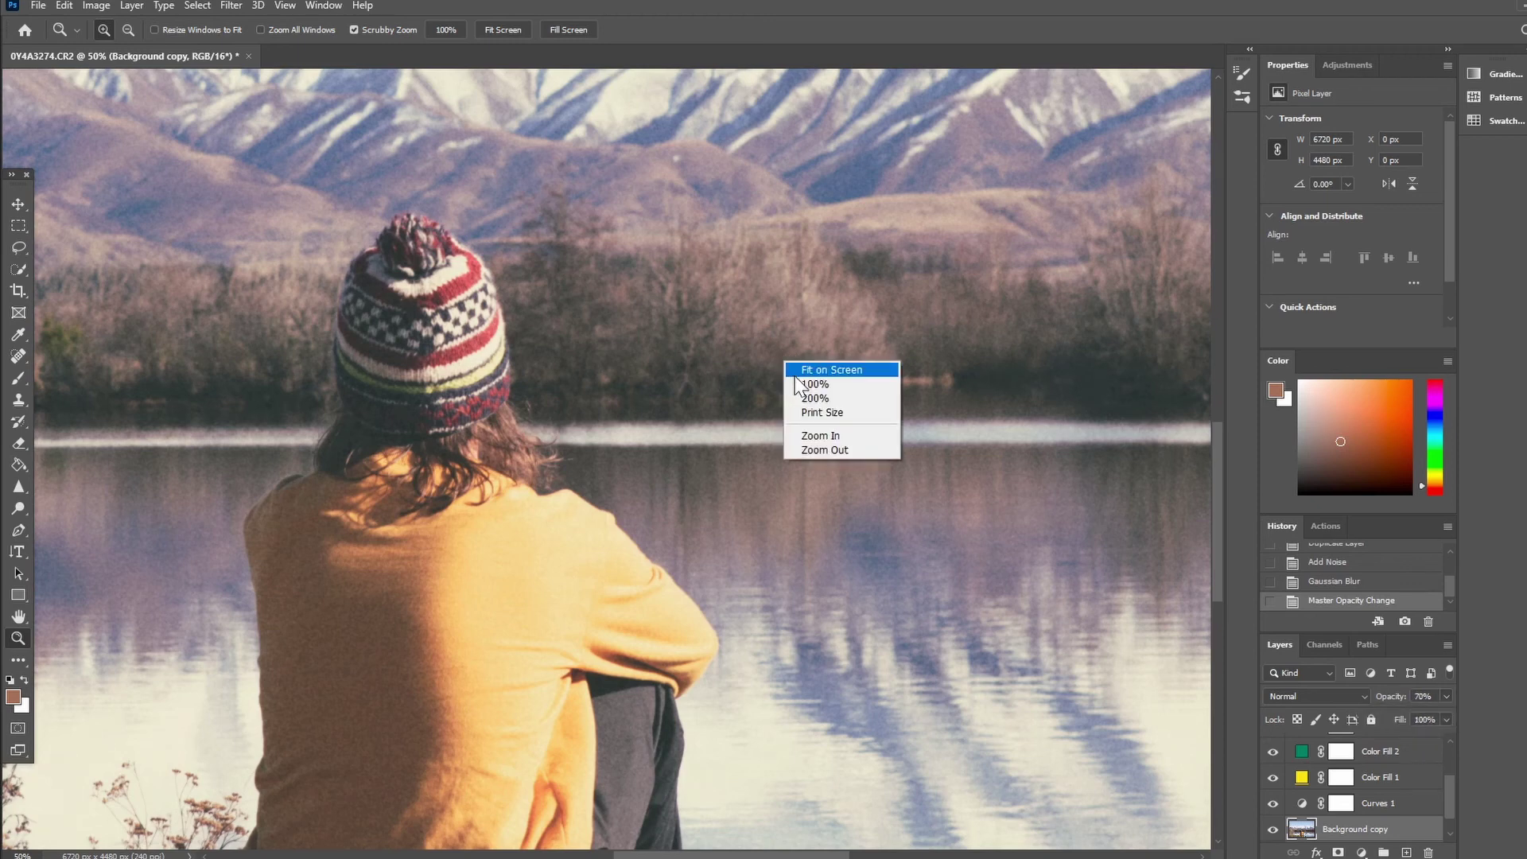
click(800, 372)
key(ctrl+minus)
key(ctrl+minus)
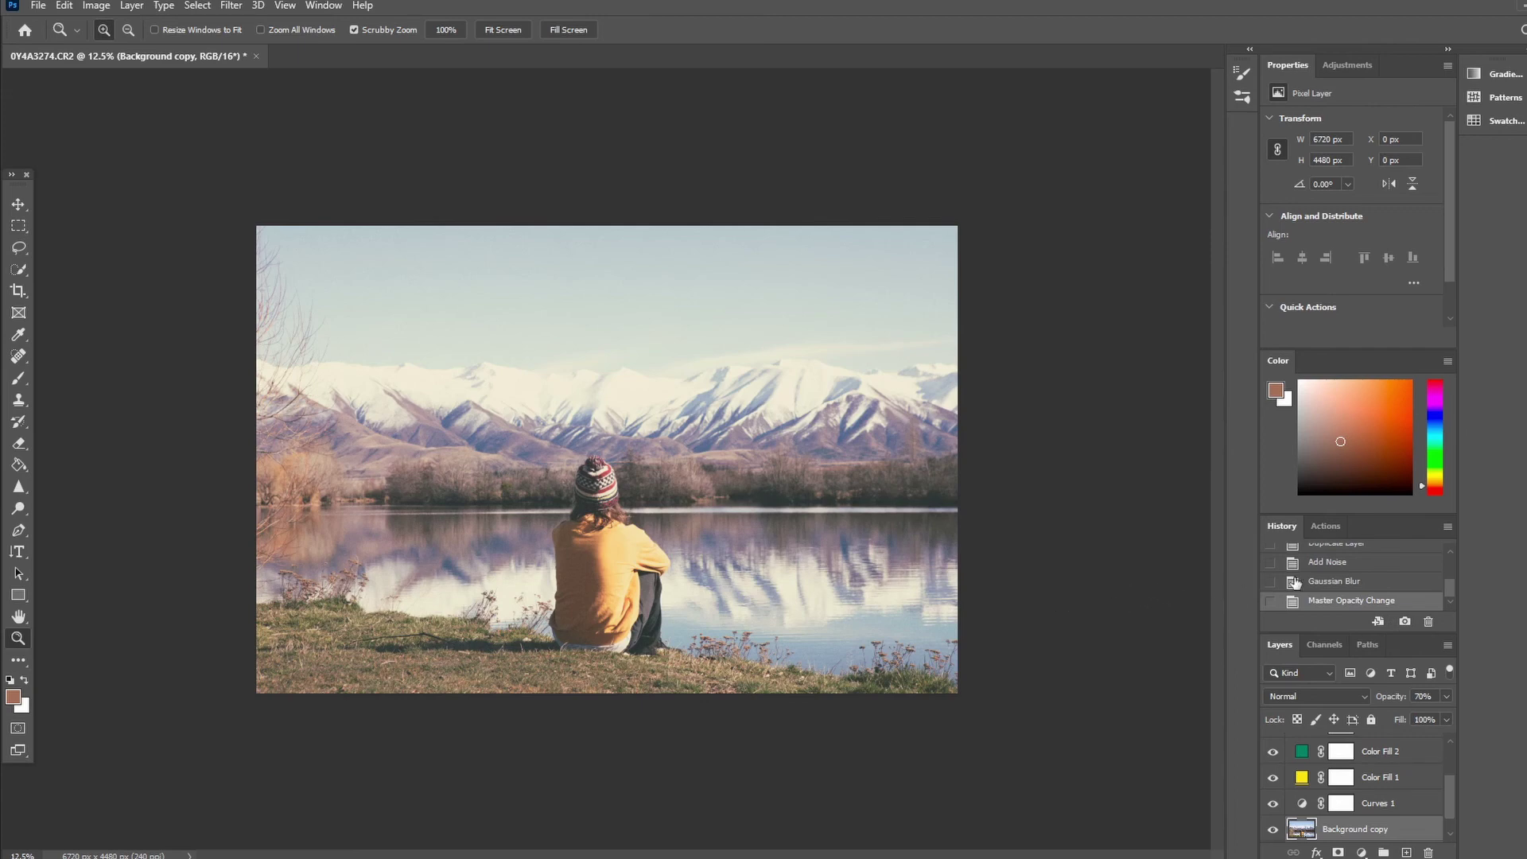
scroll(1376, 571, up, 5)
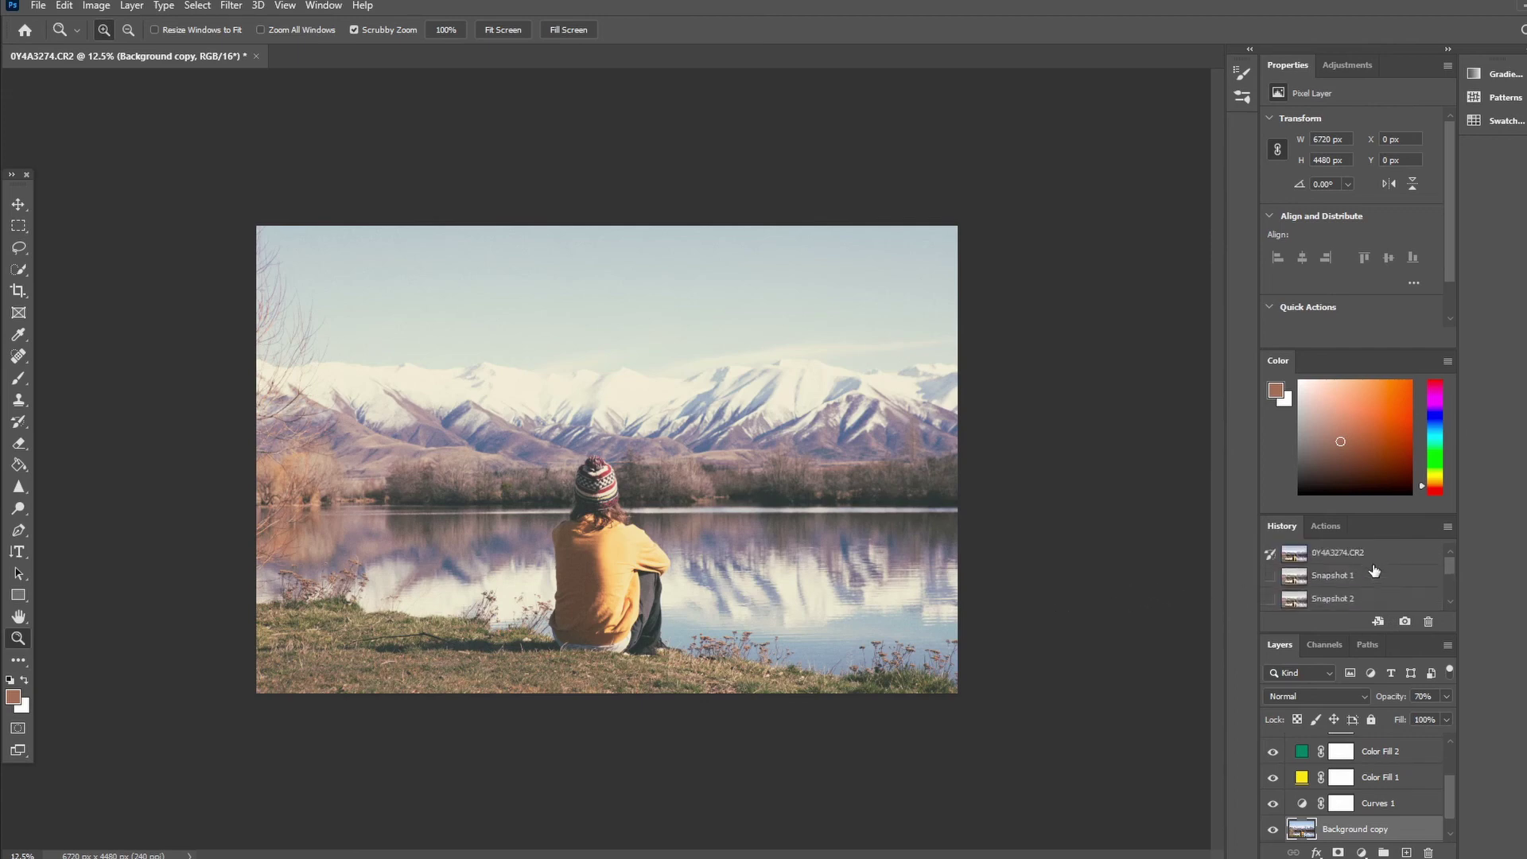
click(1328, 559)
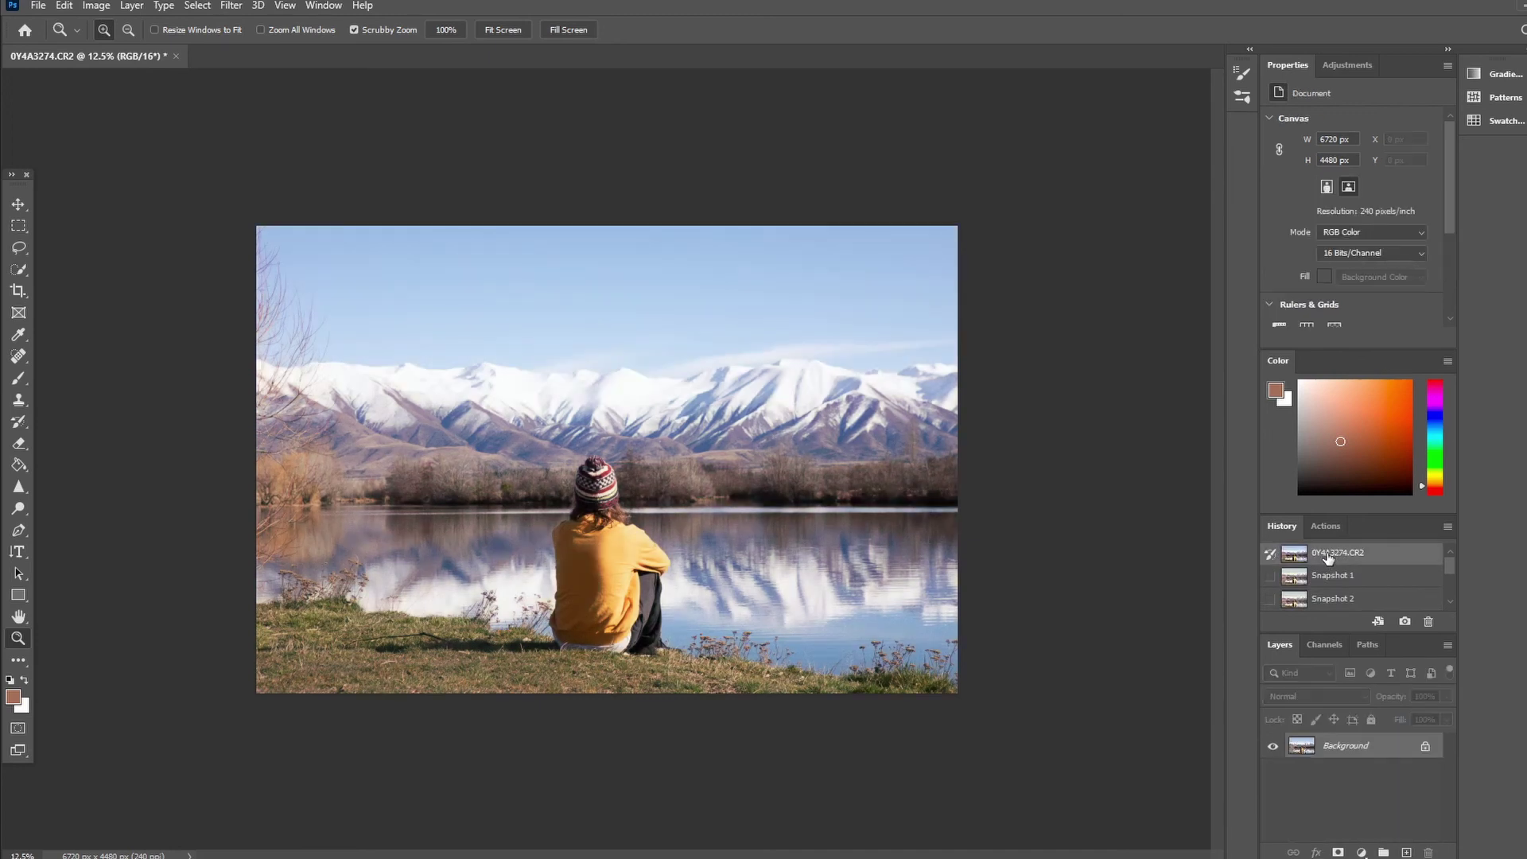
click(1306, 603)
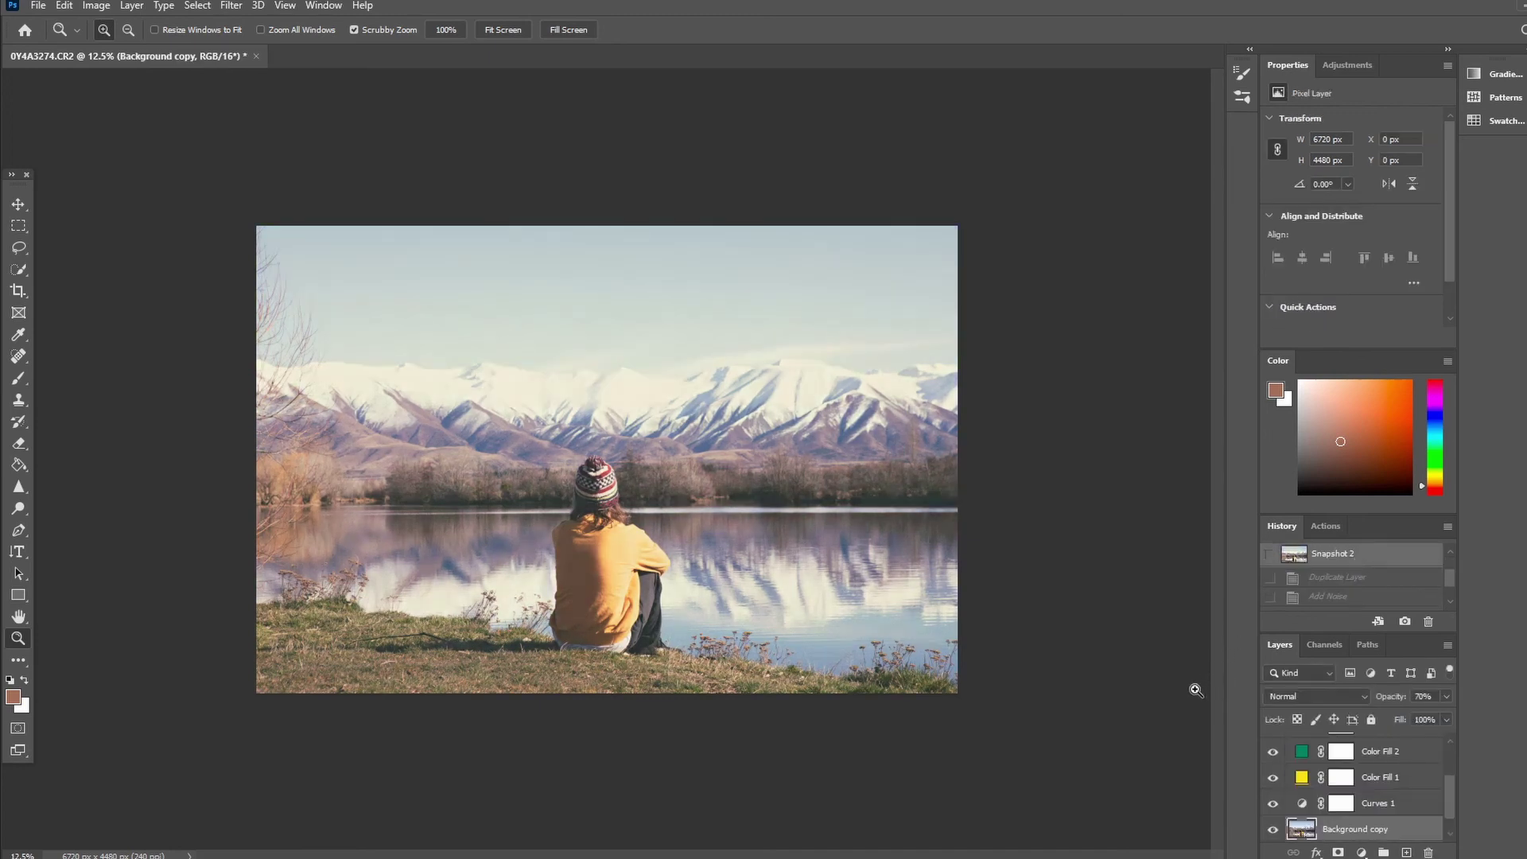
click(1356, 801)
scroll(1315, 793, up, 2)
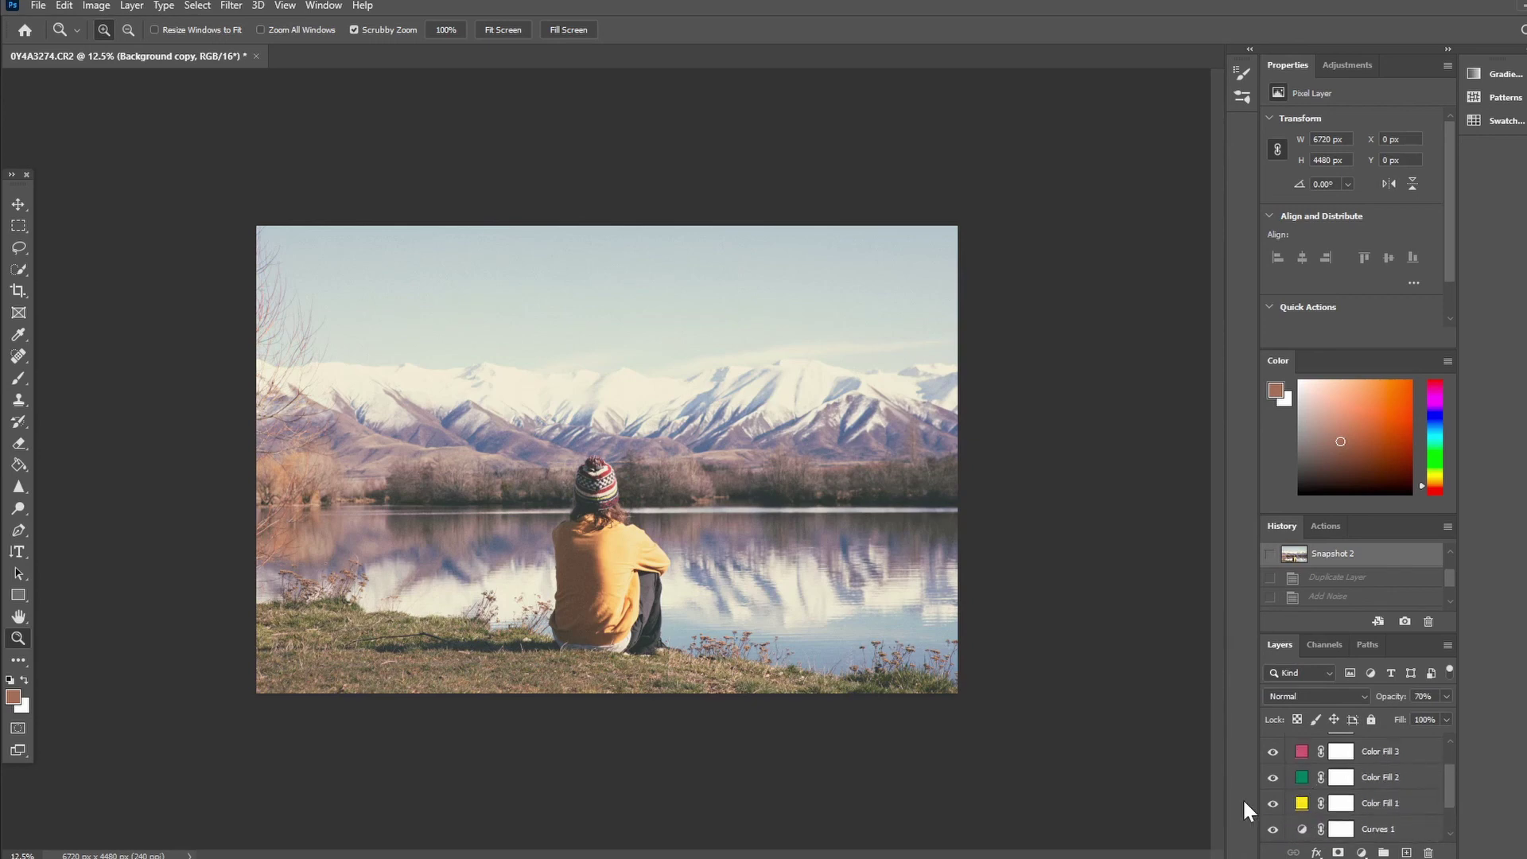
click(1274, 829)
click(1274, 829)
scroll(1275, 796, up, 2)
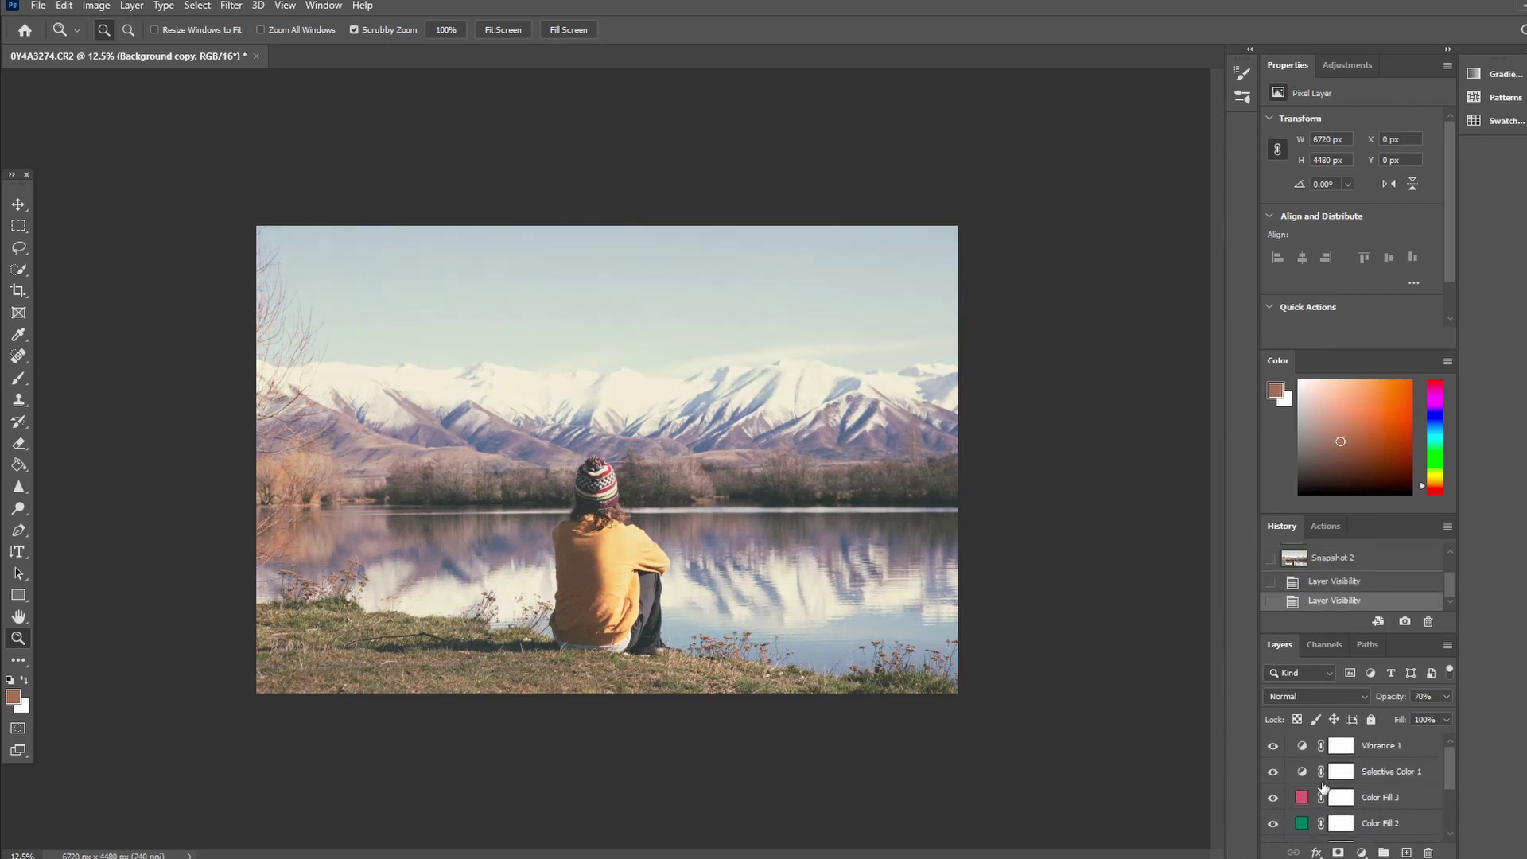
click(1274, 773)
click(1274, 773)
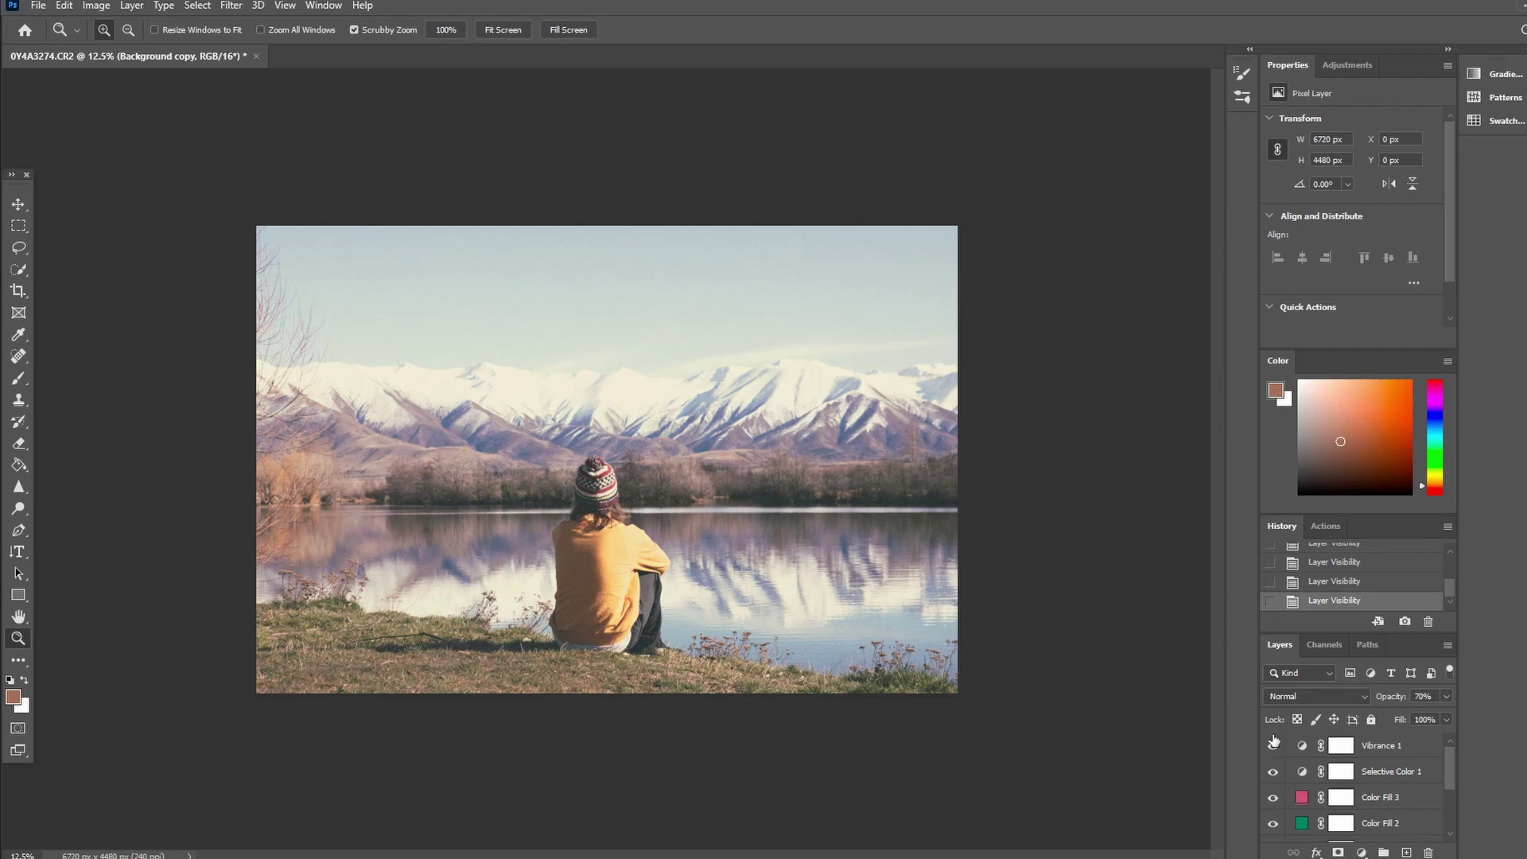
click(1274, 748)
click(1274, 748)
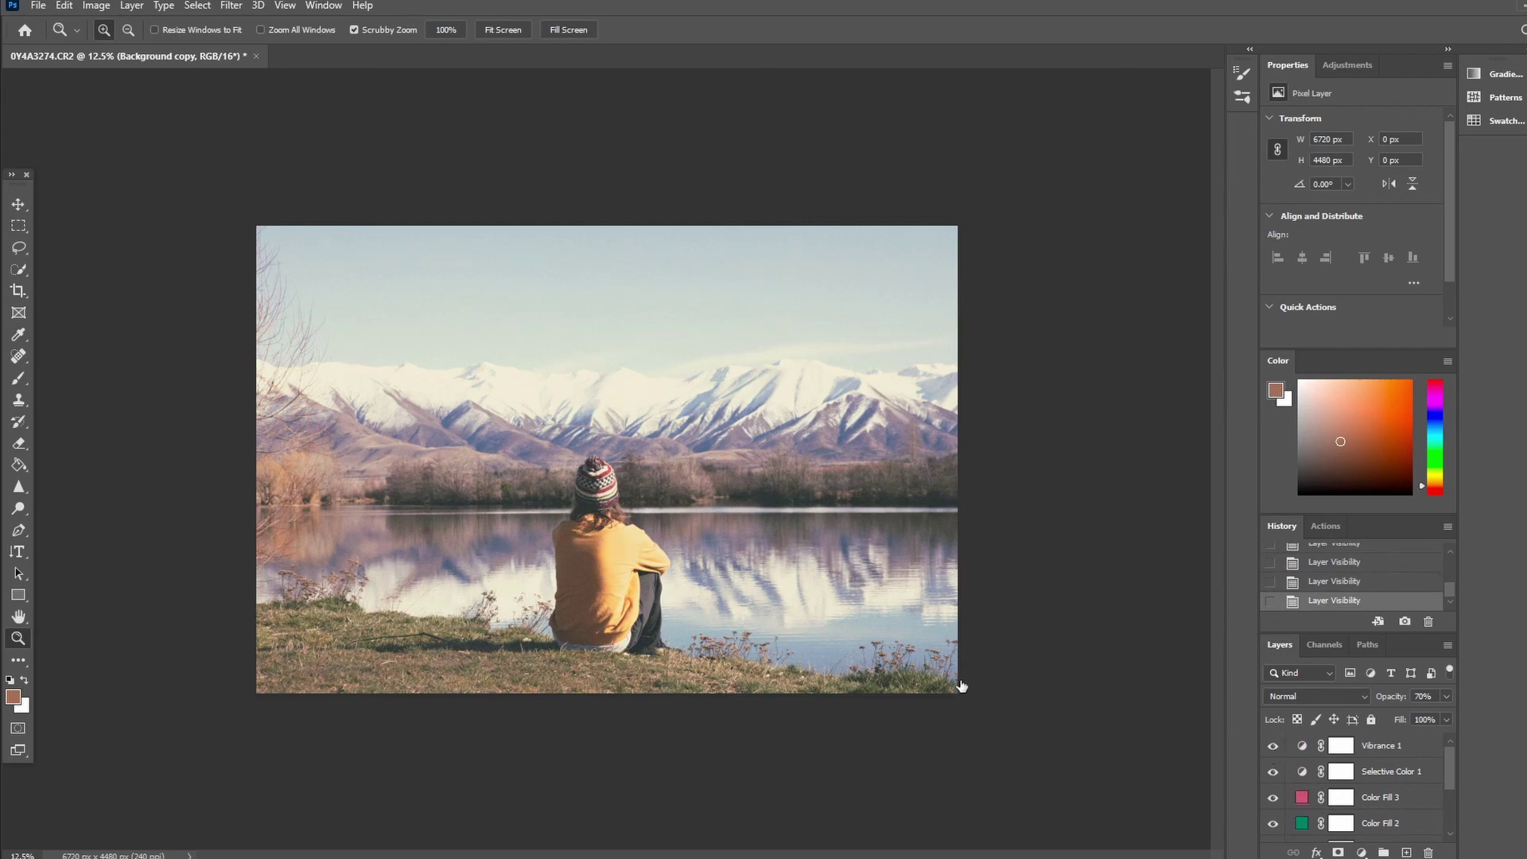